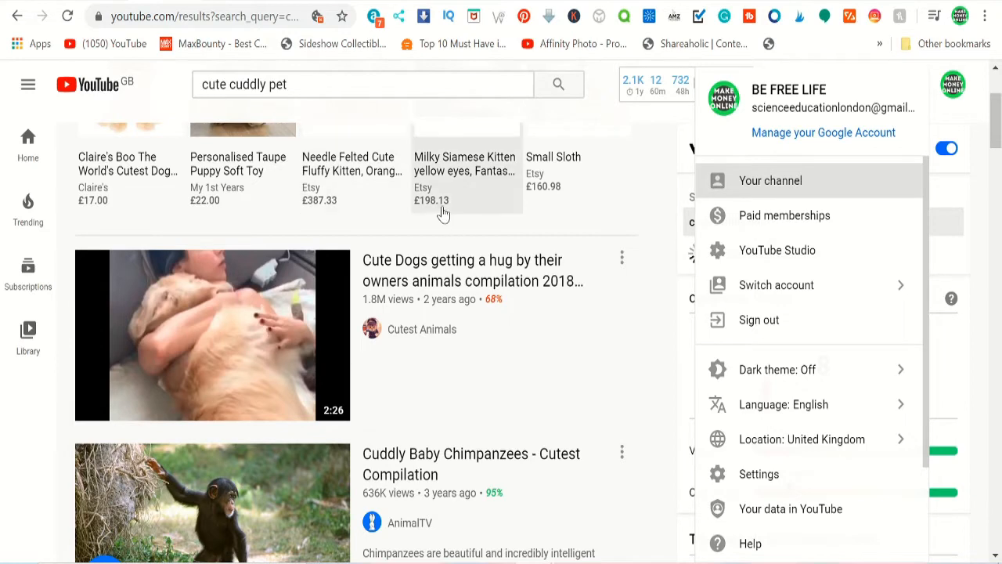
Close the account menu and examine the video results and keyword scores for "cute cuddly pet"
{"action": "left_click", "coordinate": [656, 295]}
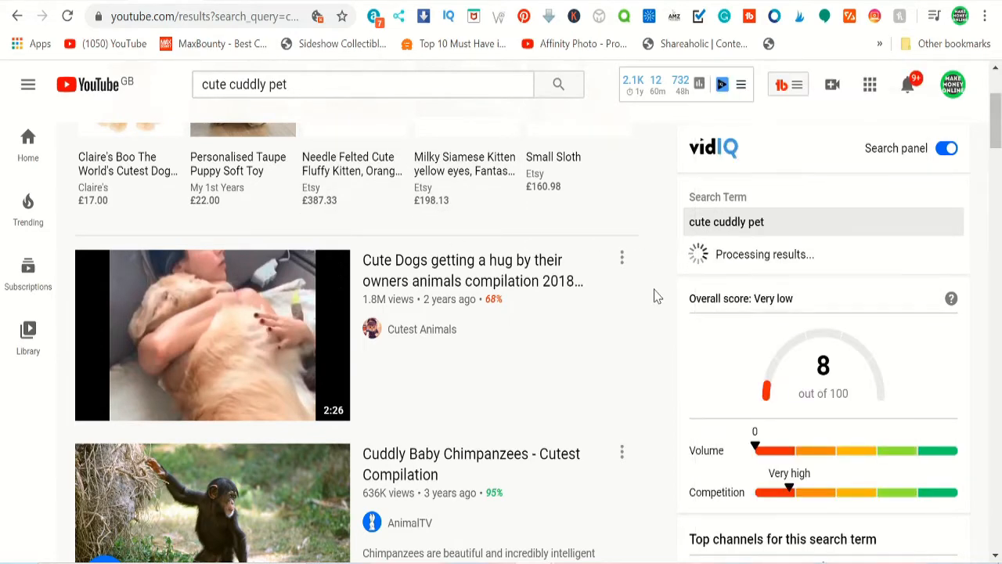
{"action": "mouse_move", "coordinate": [588, 306]}
{"action": "scroll", "coordinate": [566, 364], "scroll_direction": "down", "scroll_amount": 2}
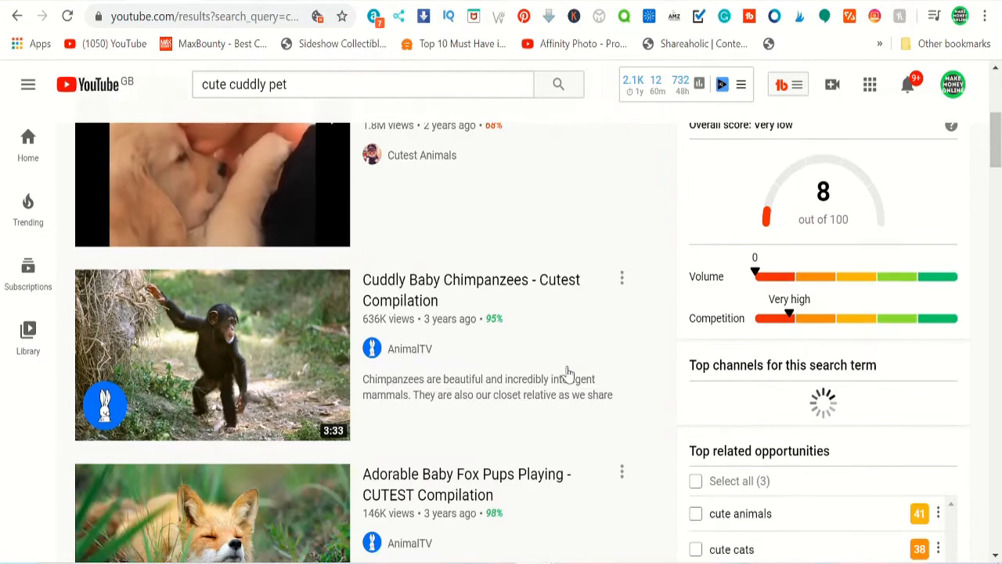
{"action": "scroll", "coordinate": [566, 374], "scroll_direction": "down", "scroll_amount": 2}
{"action": "scroll", "coordinate": [568, 374], "scroll_direction": "down", "scroll_amount": 2}
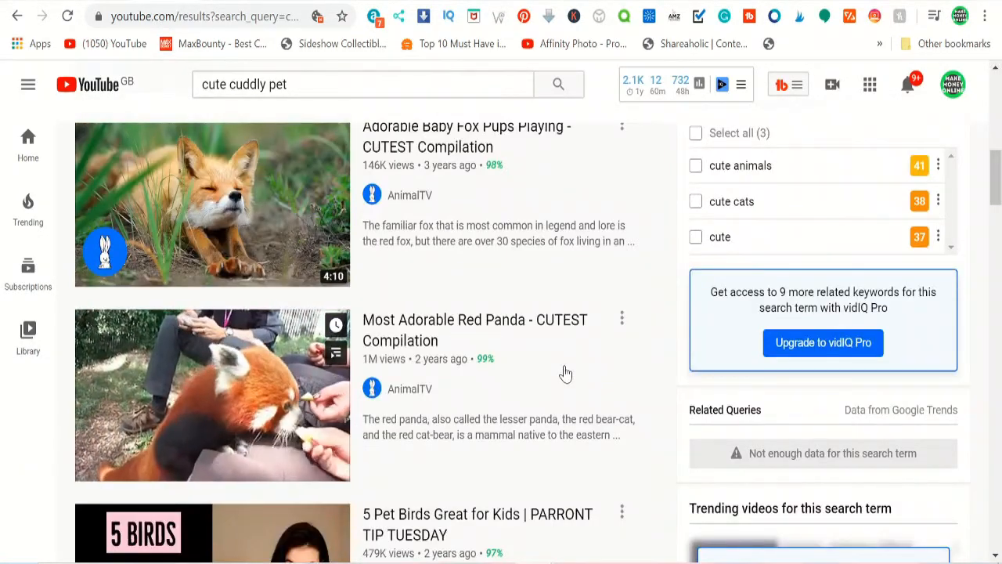
{"action": "scroll", "coordinate": [566, 374], "scroll_direction": "down", "scroll_amount": 2}
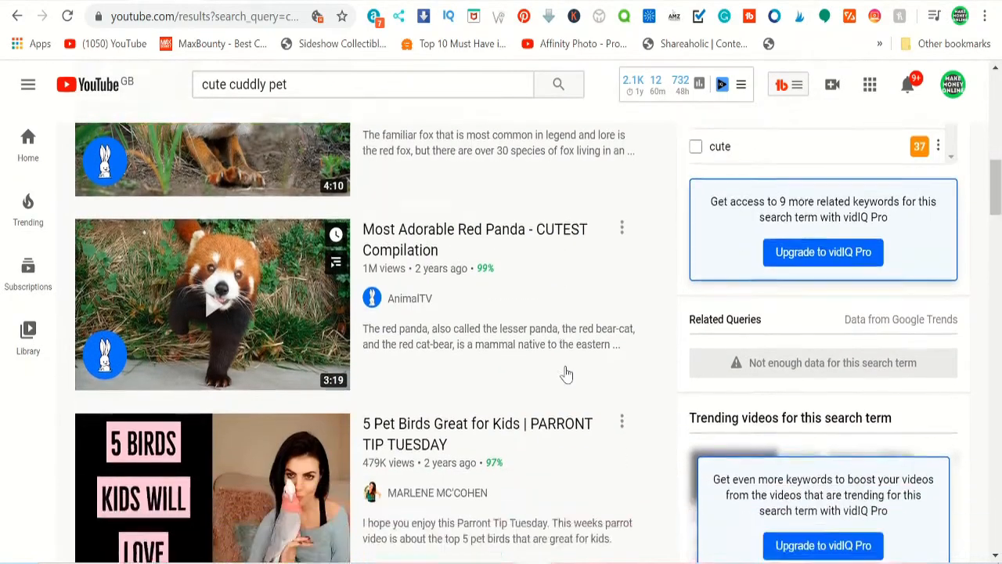
{"action": "scroll", "coordinate": [562, 374], "scroll_direction": "down", "scroll_amount": 2}
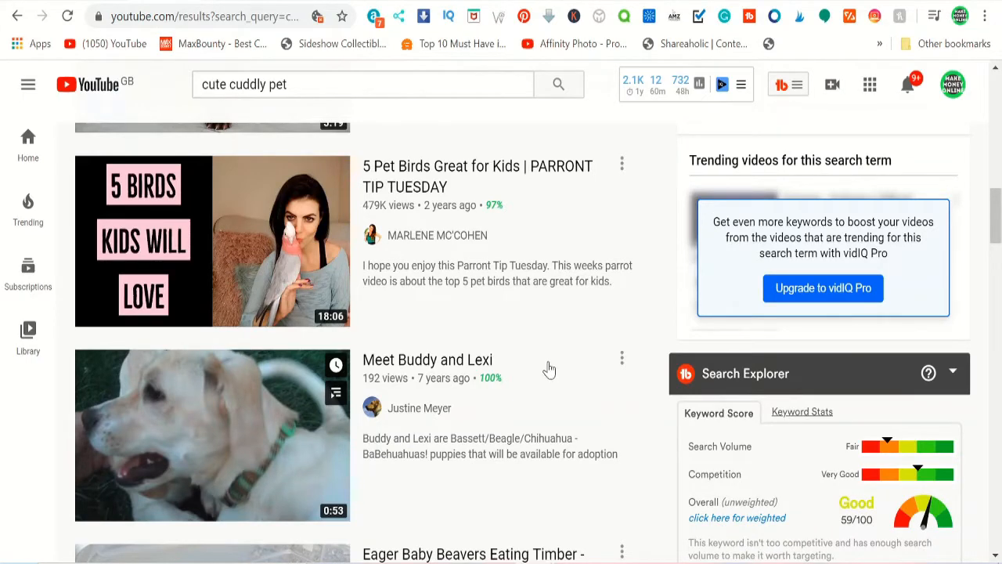
{"action": "scroll", "coordinate": [546, 376], "scroll_direction": "down", "scroll_amount": 2}
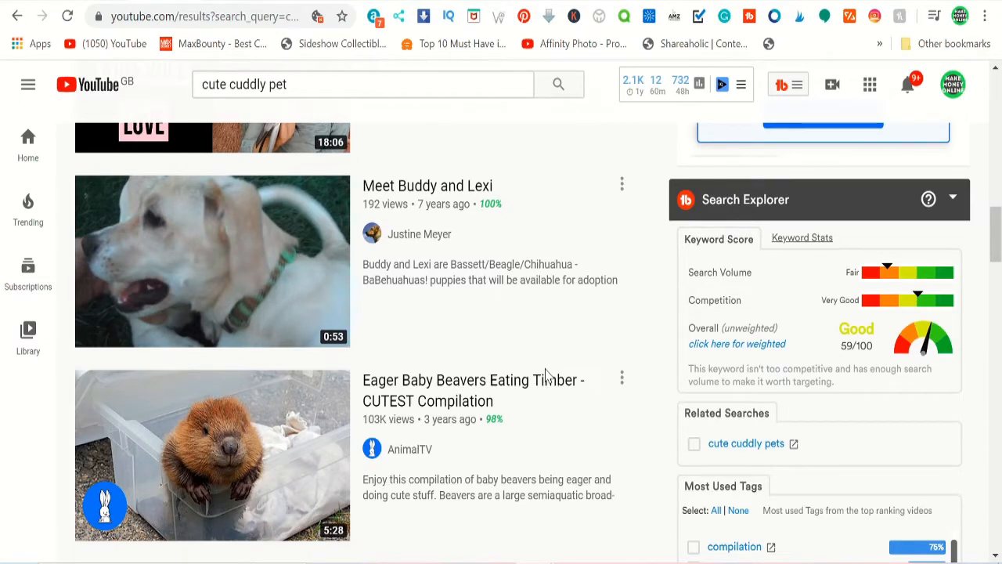
{"action": "scroll", "coordinate": [262, 282], "scroll_direction": "down", "scroll_amount": 2}
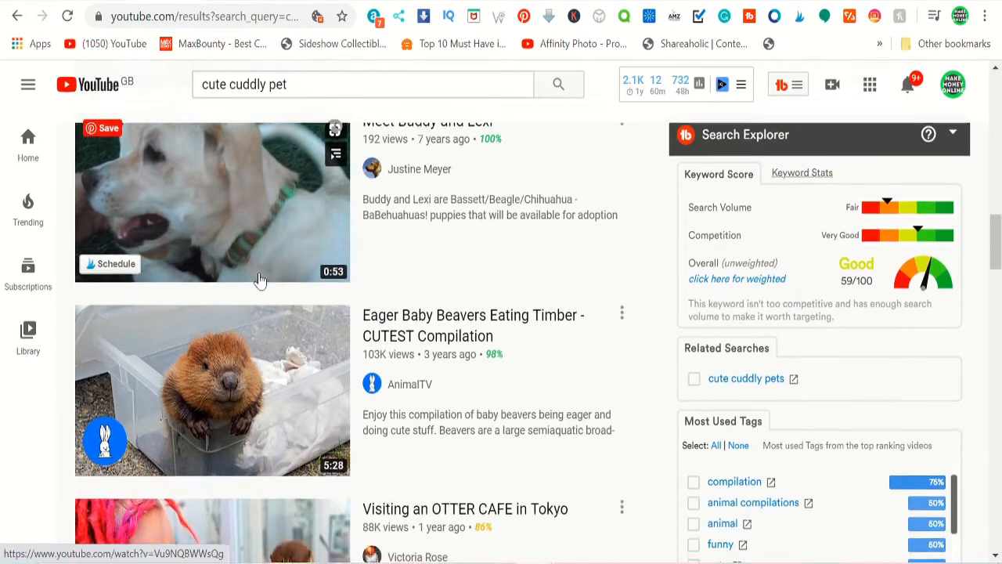
{"action": "scroll", "coordinate": [261, 282], "scroll_direction": "down", "scroll_amount": 2}
{"action": "scroll", "coordinate": [261, 282], "scroll_direction": "down", "scroll_amount": 3}
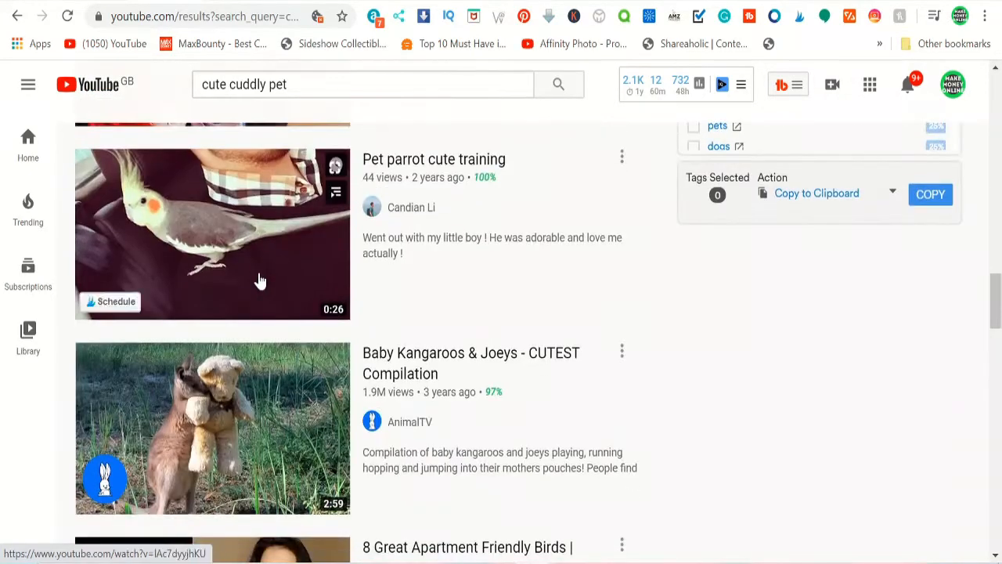
{"action": "scroll", "coordinate": [262, 282], "scroll_direction": "down", "scroll_amount": 3}
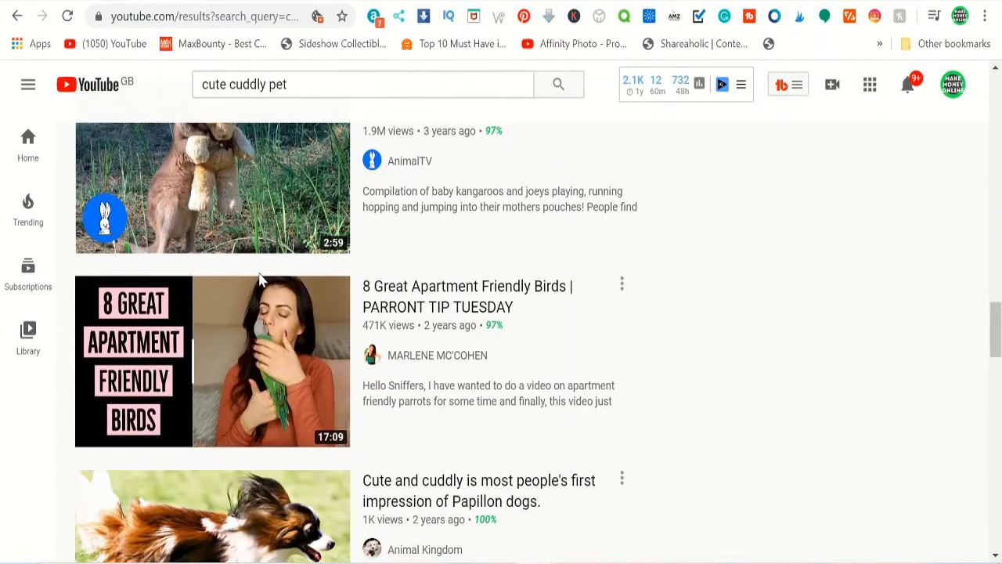
{"action": "scroll", "coordinate": [262, 284], "scroll_direction": "down", "scroll_amount": 2}
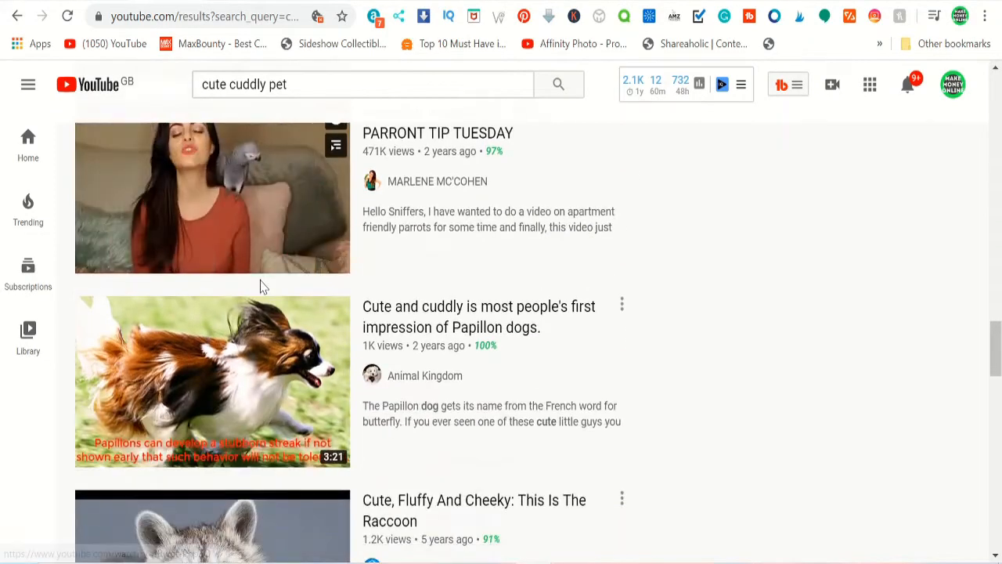
{"action": "scroll", "coordinate": [261, 286], "scroll_direction": "down", "scroll_amount": 3}
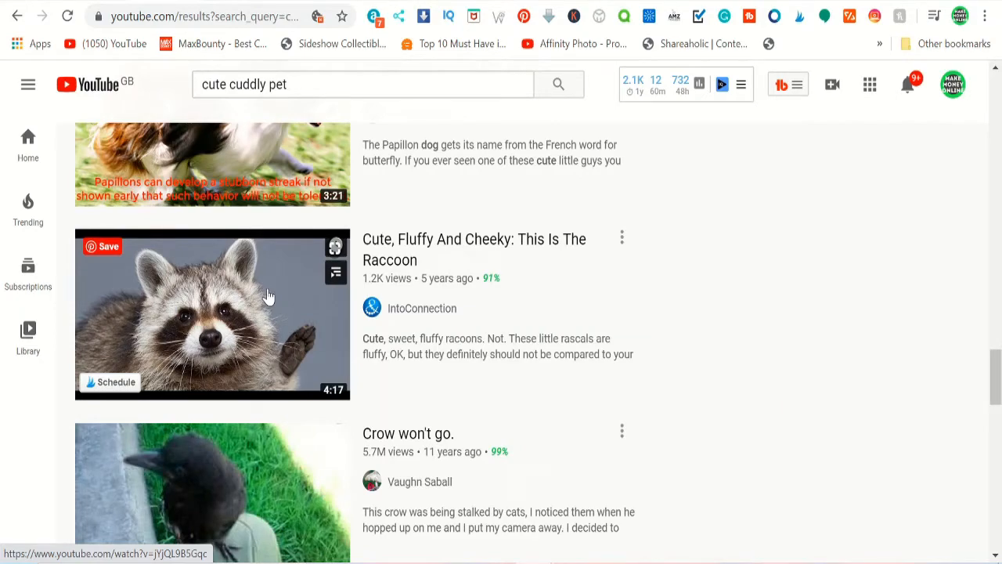
{"action": "scroll", "coordinate": [270, 296], "scroll_direction": "up", "scroll_amount": 20}
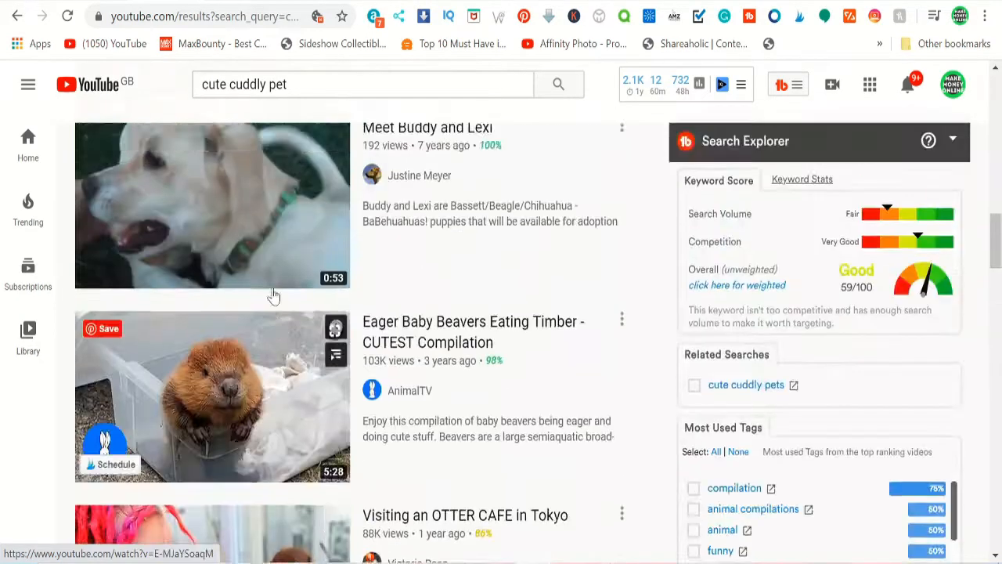
{"action": "scroll", "coordinate": [273, 294], "scroll_direction": "up", "scroll_amount": 10}
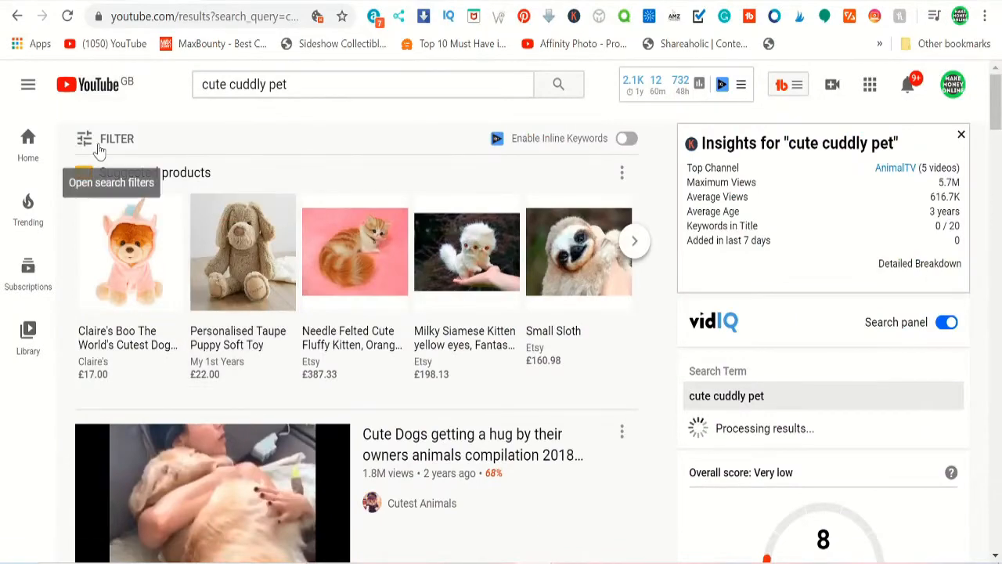
Show the search filters to check the Creative Commons feature filter, and look through the filtered pet videos
{"action": "left_click", "coordinate": [97, 149]}
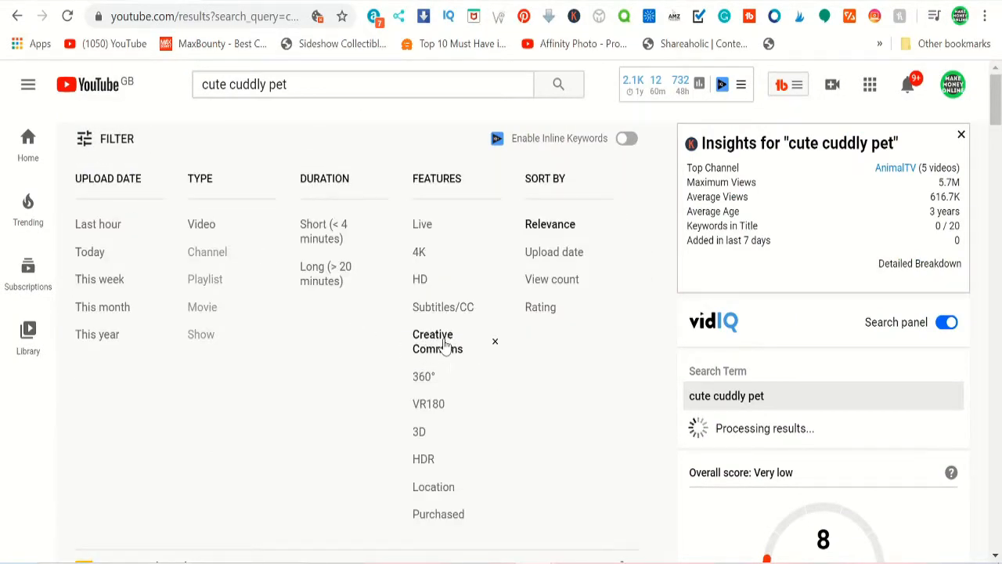
{"action": "scroll", "coordinate": [358, 197], "scroll_direction": "down", "scroll_amount": 15}
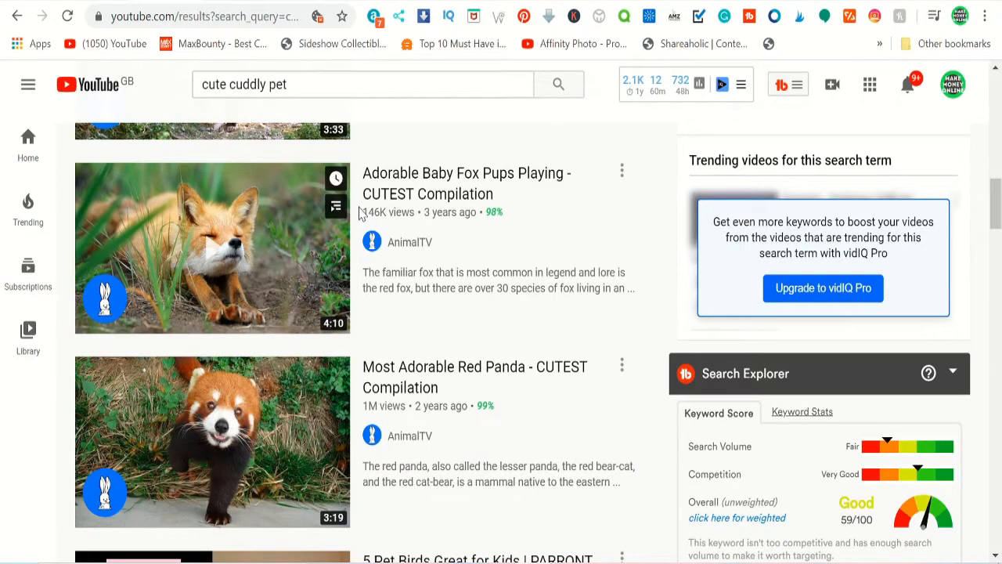
{"action": "scroll", "coordinate": [360, 213], "scroll_direction": "down", "scroll_amount": 3}
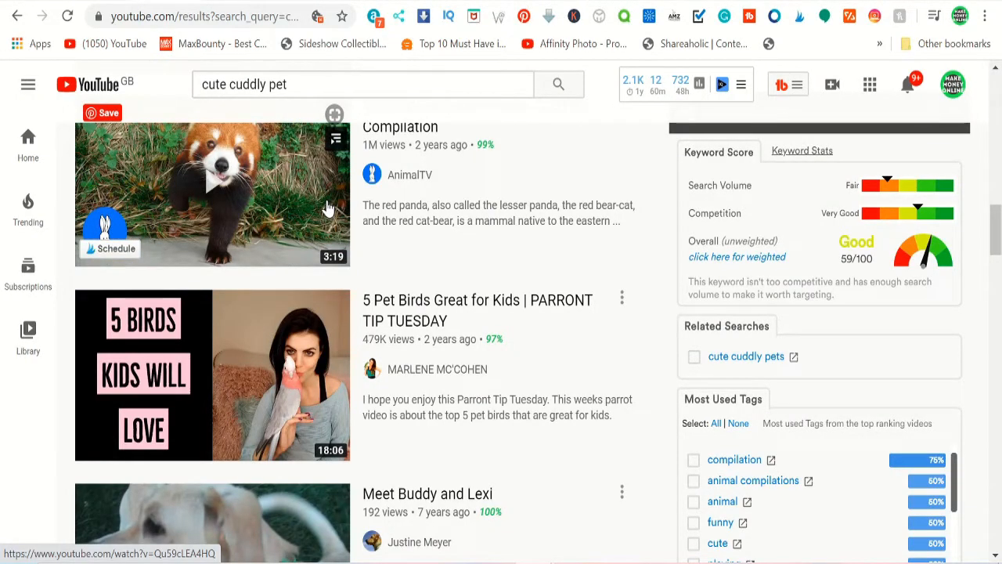
Review the cute cuddly pets channel's banner and uploads, and open its video "OMG! These Dogs And Cats Can Speak English!"
{"action": "left_click", "coordinate": [17, 15]}
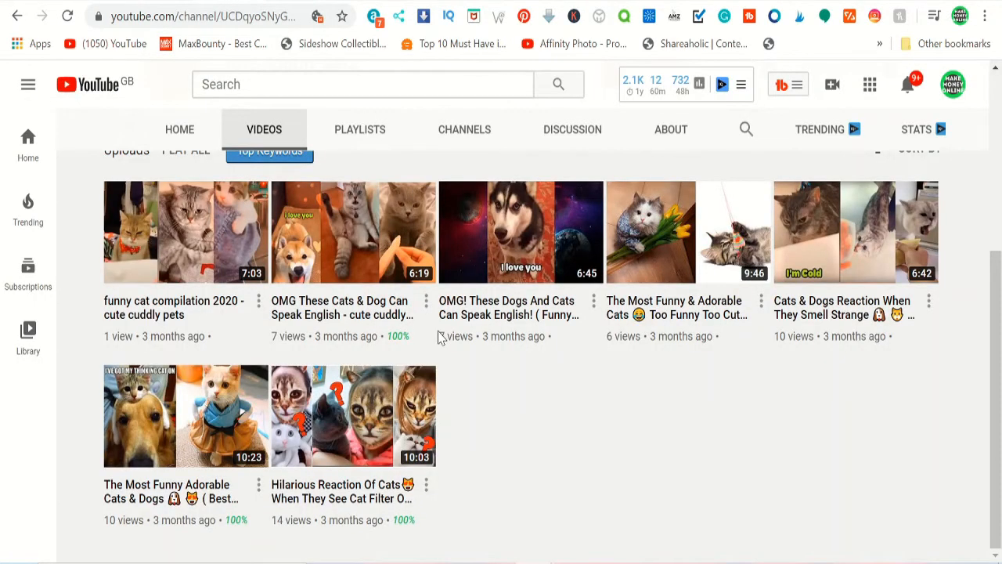
{"action": "scroll", "coordinate": [440, 338], "scroll_direction": "up", "scroll_amount": 3}
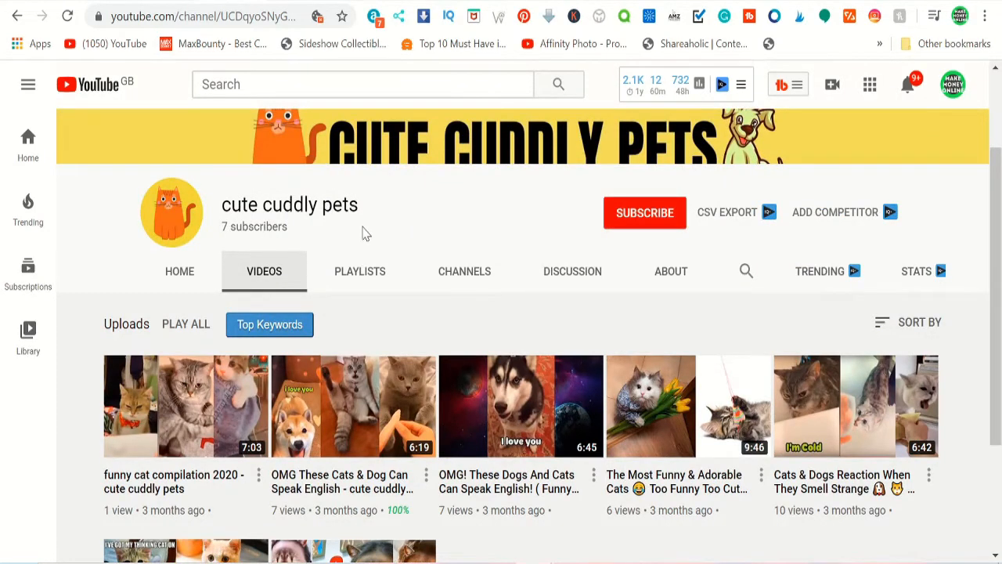
{"action": "scroll", "coordinate": [365, 230], "scroll_direction": "up", "scroll_amount": 2}
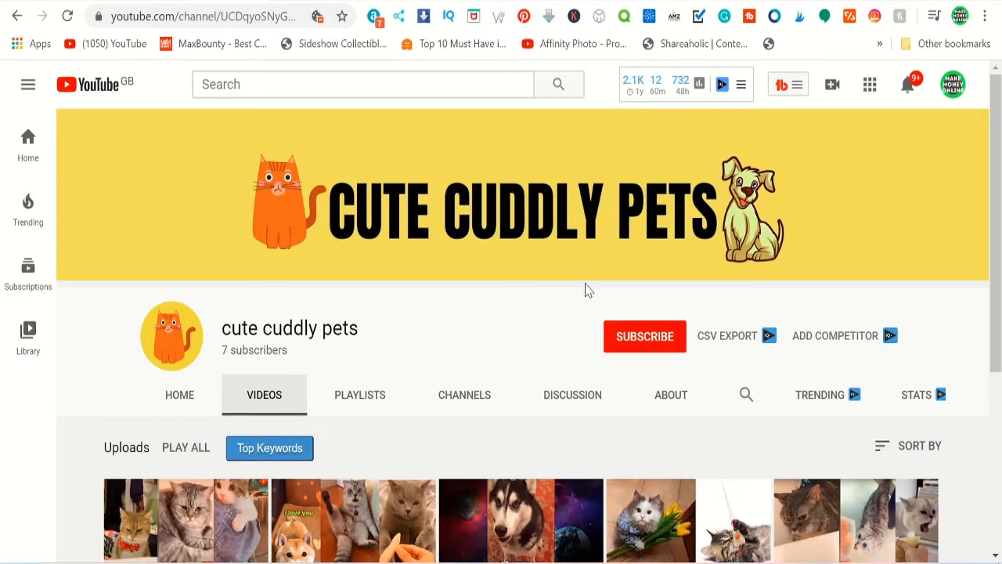
{"action": "scroll", "coordinate": [579, 294], "scroll_direction": "down", "scroll_amount": 4}
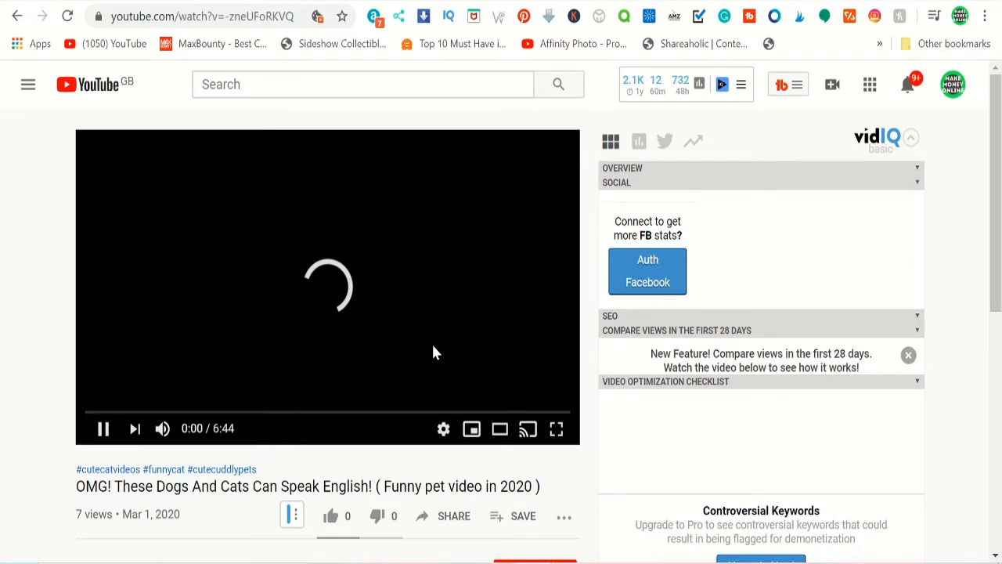
Examine the video's vidIQ statistics, tags and comments
{"action": "scroll", "coordinate": [846, 214], "scroll_direction": "down", "scroll_amount": 3}
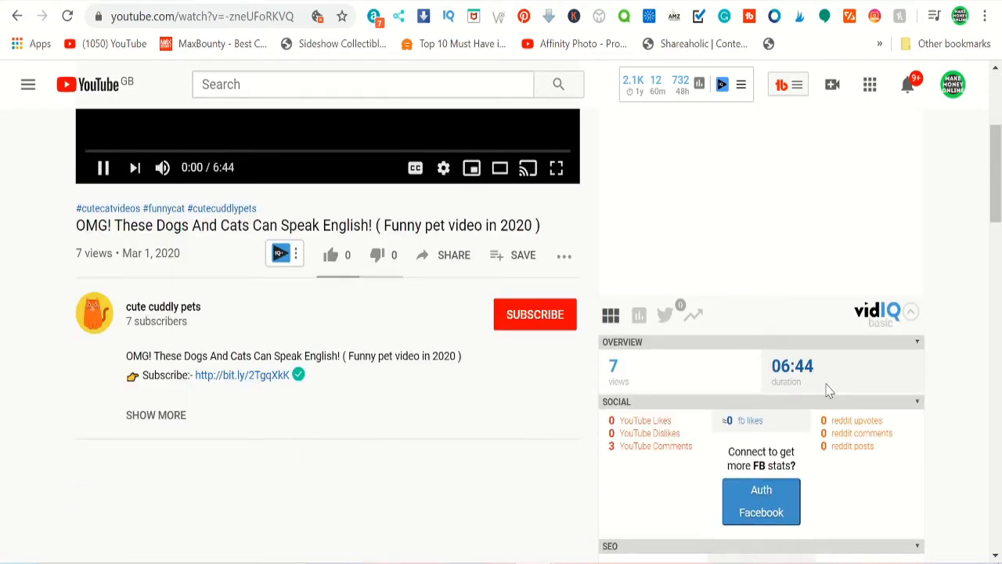
{"action": "scroll", "coordinate": [828, 392], "scroll_direction": "down", "scroll_amount": 2}
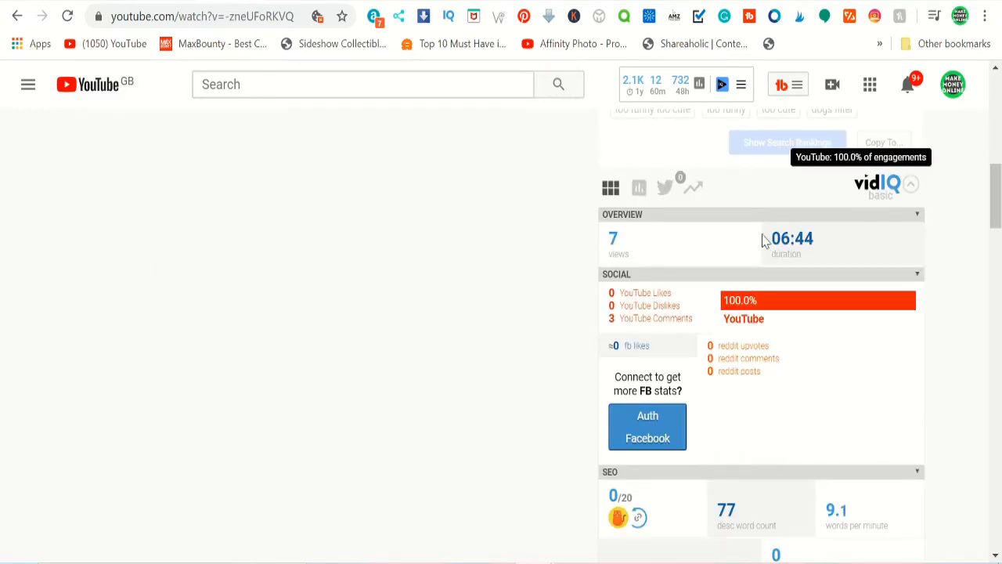
{"action": "scroll", "coordinate": [369, 298], "scroll_direction": "up", "scroll_amount": 2}
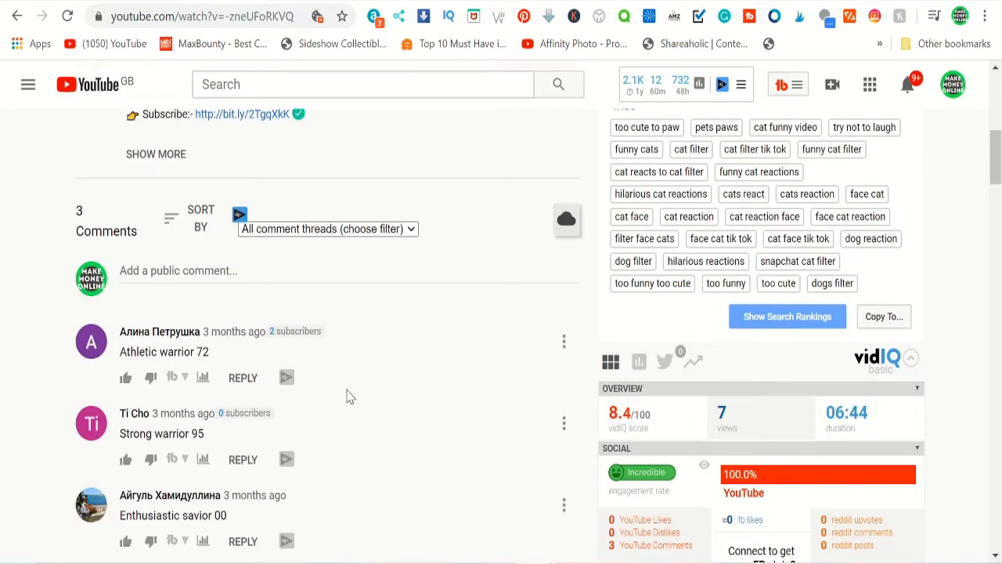
{"action": "scroll", "coordinate": [350, 393], "scroll_direction": "up", "scroll_amount": 3}
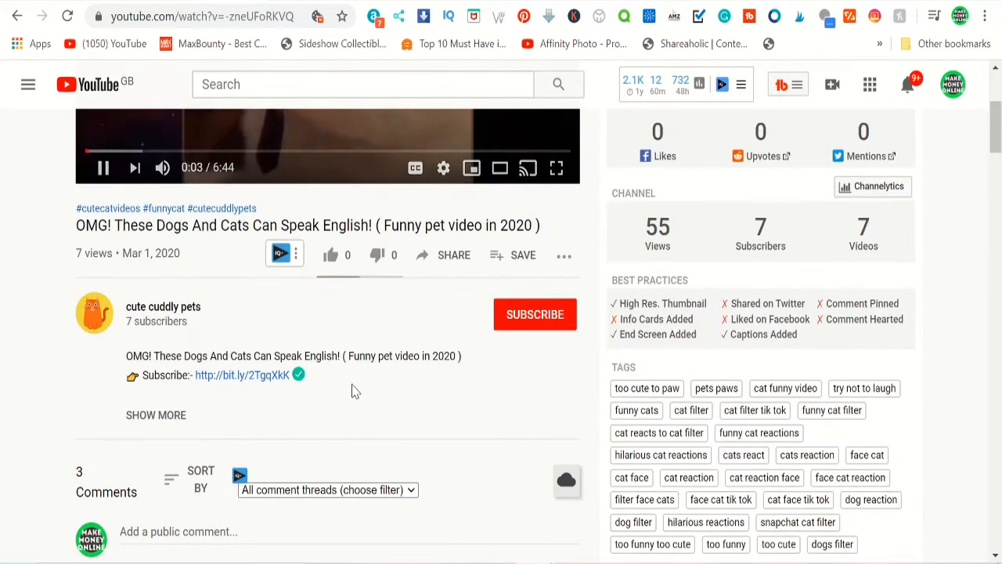
Expand the video's full description to read its text and hashtags, and pause the playback
{"action": "left_click", "coordinate": [170, 413]}
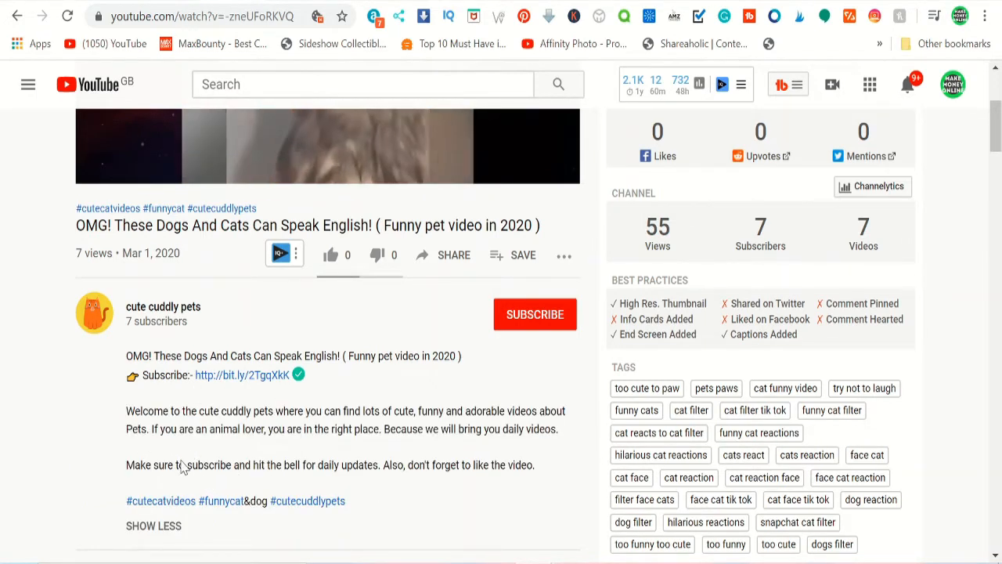
{"action": "scroll", "coordinate": [186, 471], "scroll_direction": "up", "scroll_amount": 2}
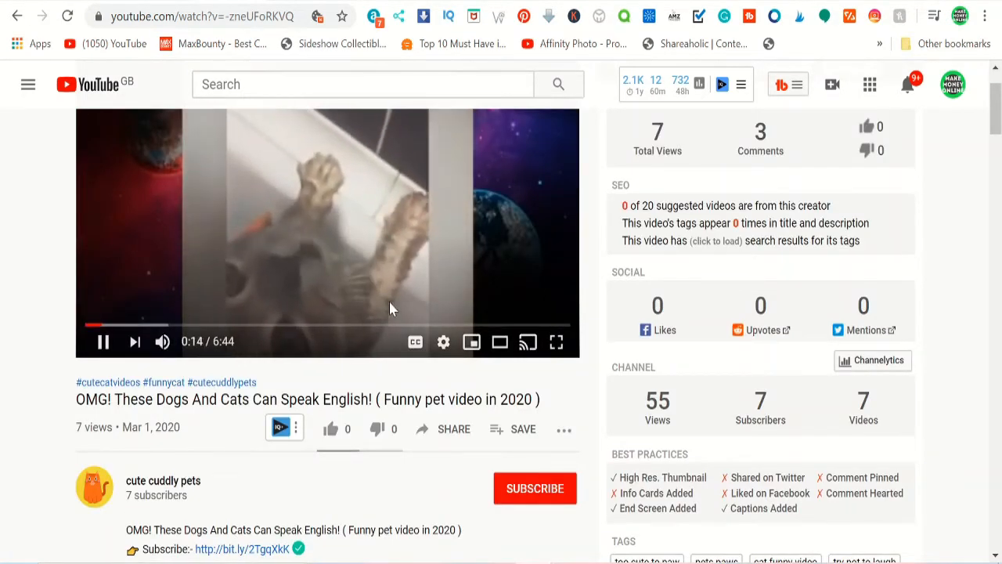
{"action": "scroll", "coordinate": [388, 301], "scroll_direction": "down", "scroll_amount": 2}
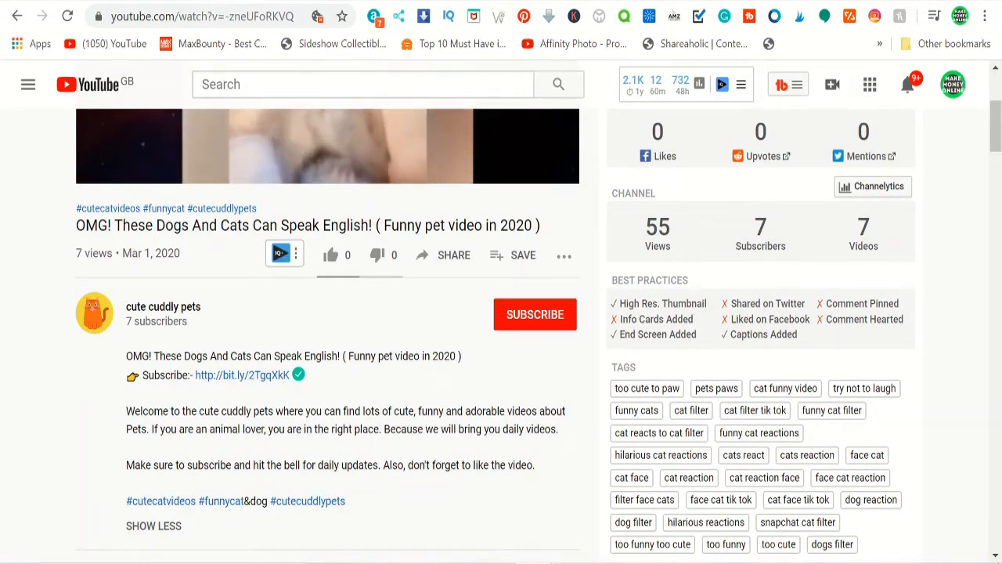
{"action": "scroll", "coordinate": [373, 231], "scroll_direction": "up", "scroll_amount": 4}
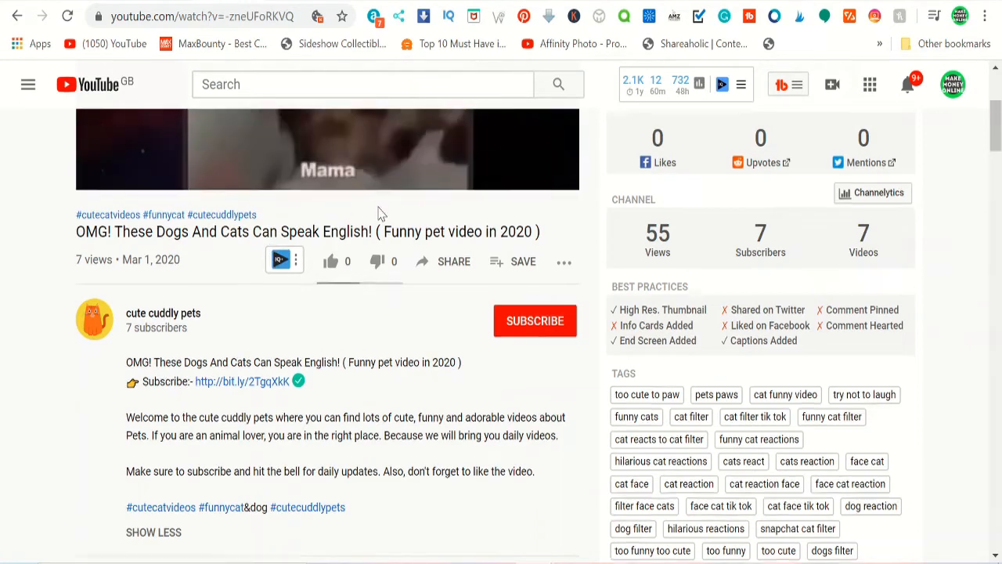
{"action": "left_click", "coordinate": [294, 332]}
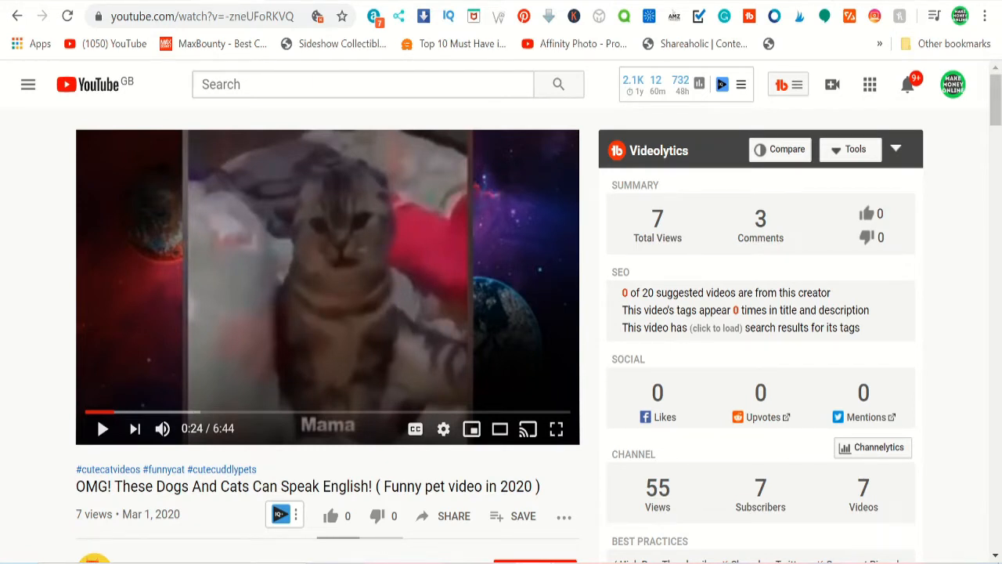
View the best-selling cat products on Redbubble and return to the "cute cuddly pet" YouTube results
{"action": "key", "text": "ctrl+Tab"}
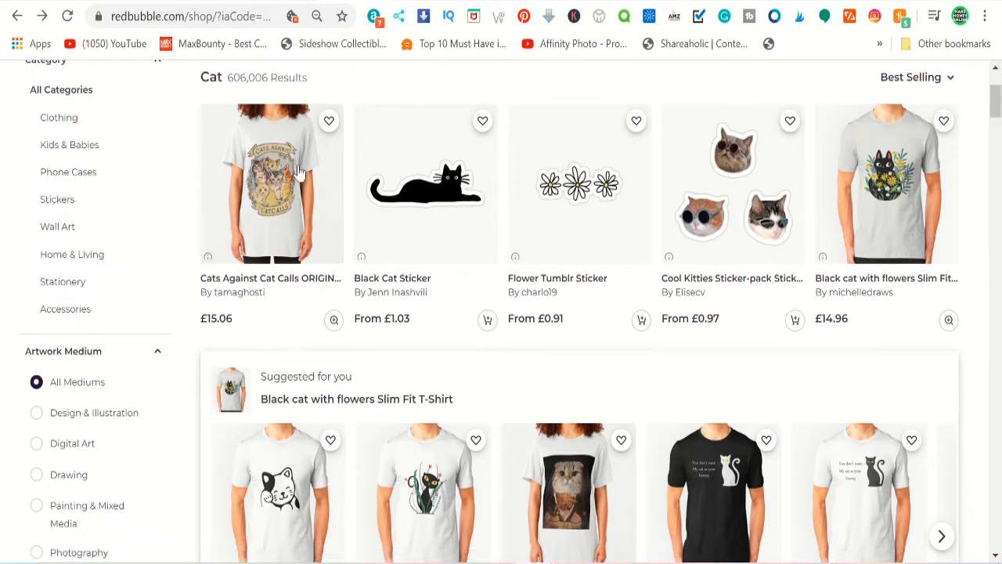
{"action": "left_click", "coordinate": [233, 0]}
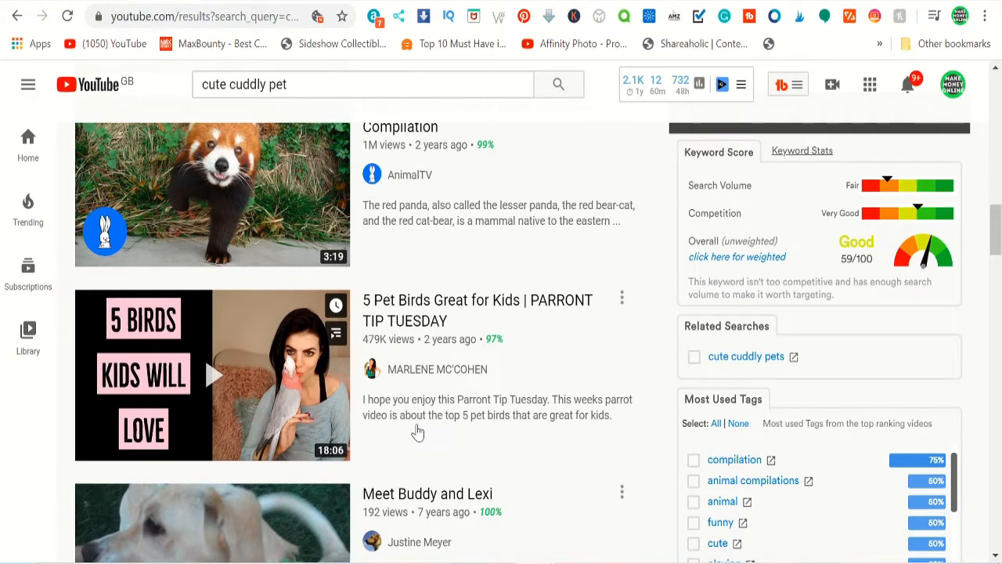
{"action": "mouse_move", "coordinate": [328, 385]}
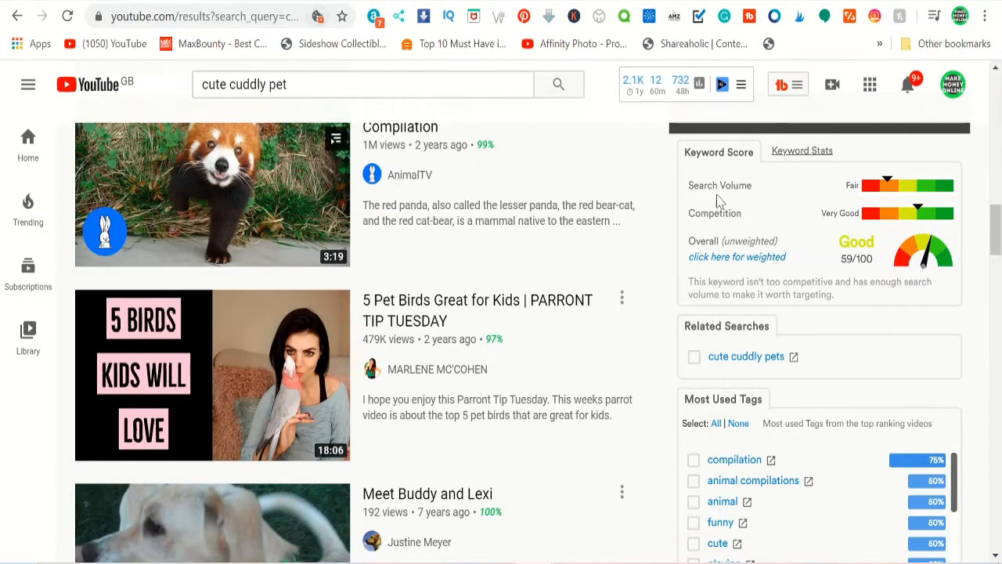
Switch to the Google image results for funny cat pictures and browse the captioned cat images and designs
{"action": "left_click", "coordinate": [561, 3]}
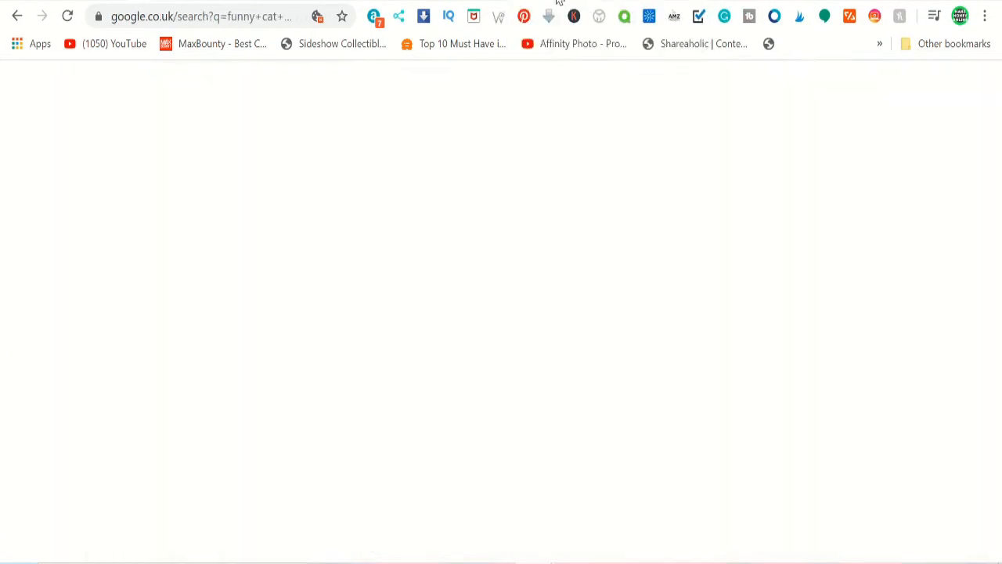
{"action": "scroll", "coordinate": [273, 174], "scroll_direction": "up", "scroll_amount": 10}
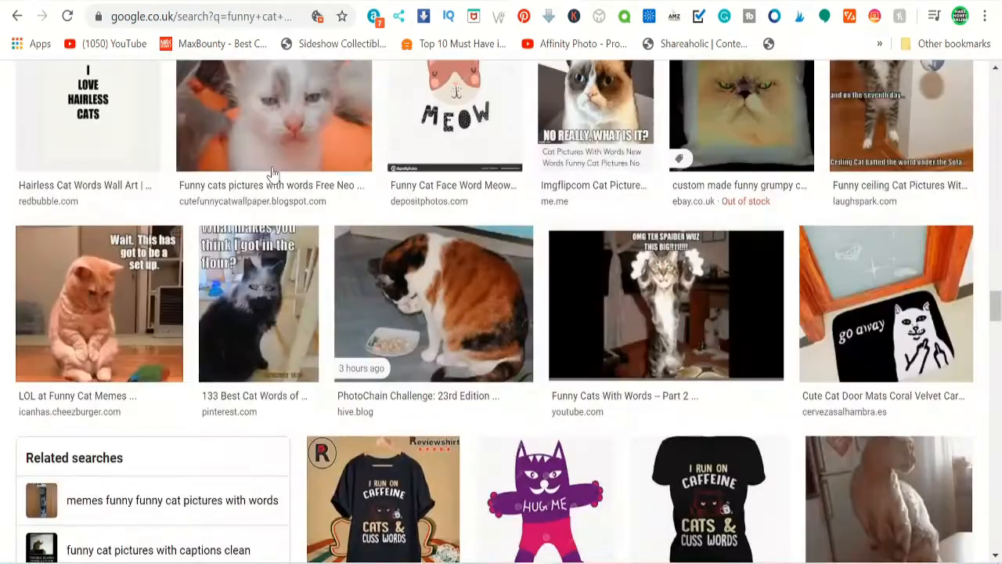
{"action": "scroll", "coordinate": [273, 174], "scroll_direction": "up", "scroll_amount": 3}
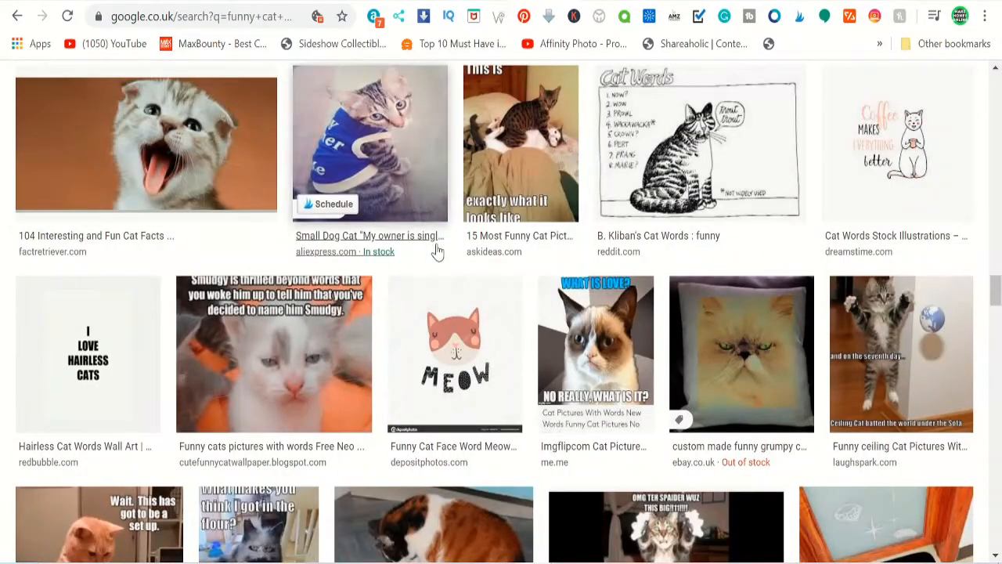
Browse further through the captioned cat pictures and printed cat products in the Google image results
{"action": "scroll", "coordinate": [436, 250], "scroll_direction": "up", "scroll_amount": 3}
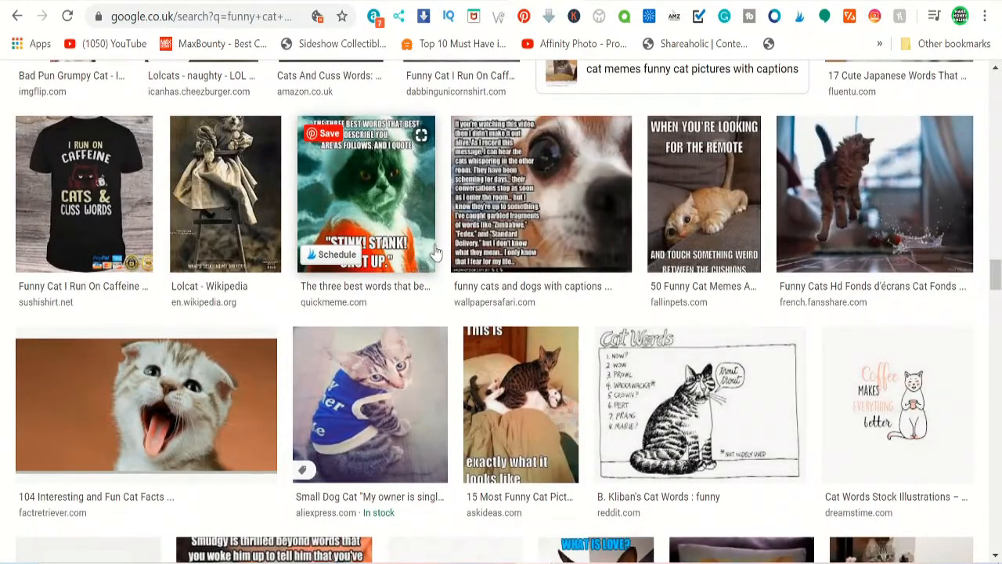
{"action": "scroll", "coordinate": [436, 250], "scroll_direction": "down", "scroll_amount": 3}
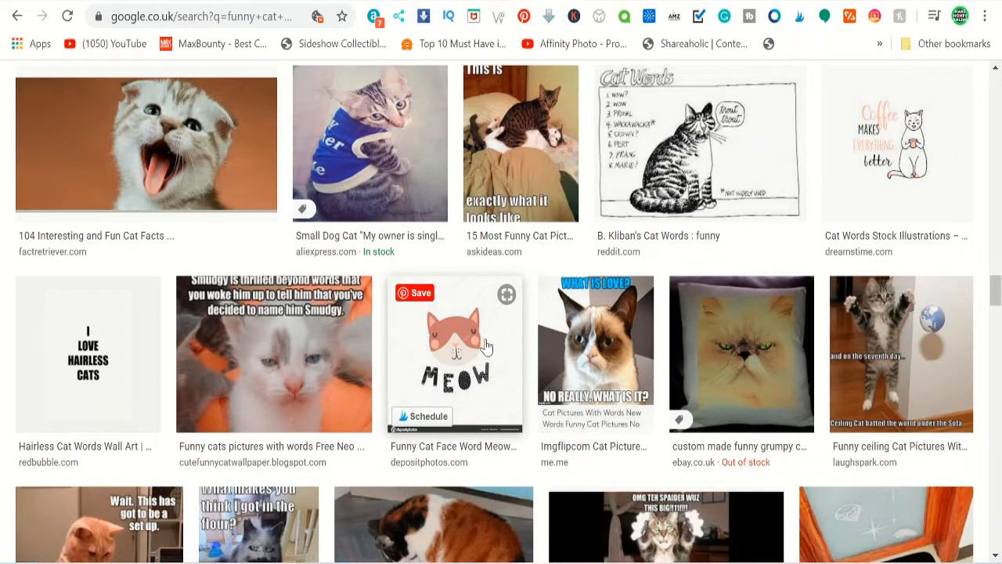
{"action": "scroll", "coordinate": [487, 355], "scroll_direction": "down", "scroll_amount": 7}
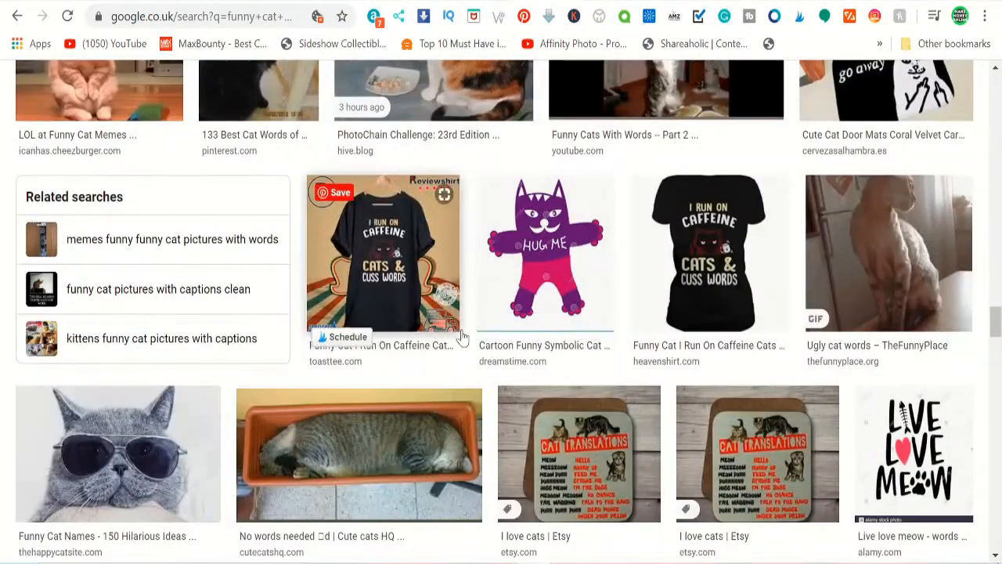
{"action": "scroll", "coordinate": [362, 345], "scroll_direction": "down", "scroll_amount": 10}
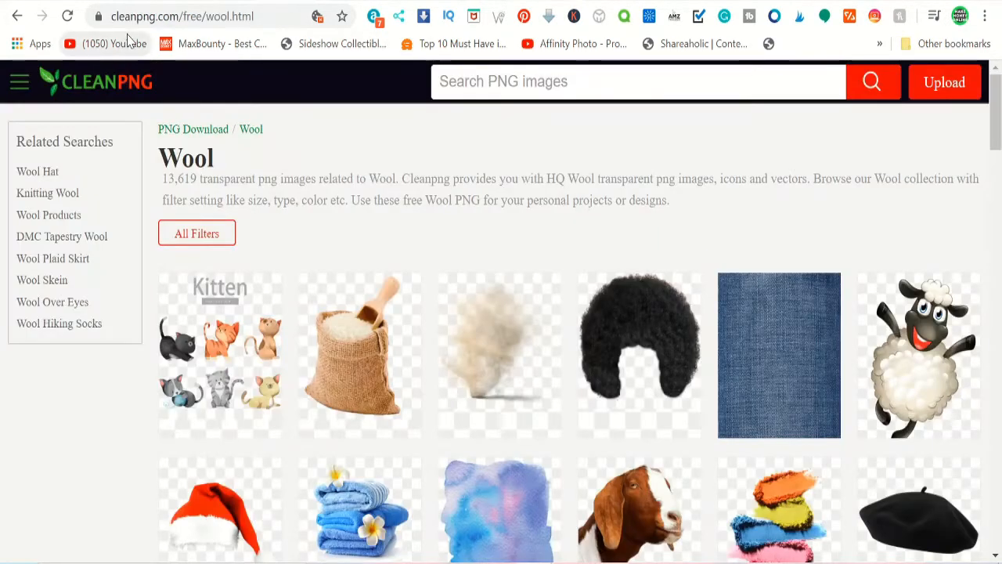
Search CleanPNG for "cat" images
{"action": "left_click", "coordinate": [502, 81]}
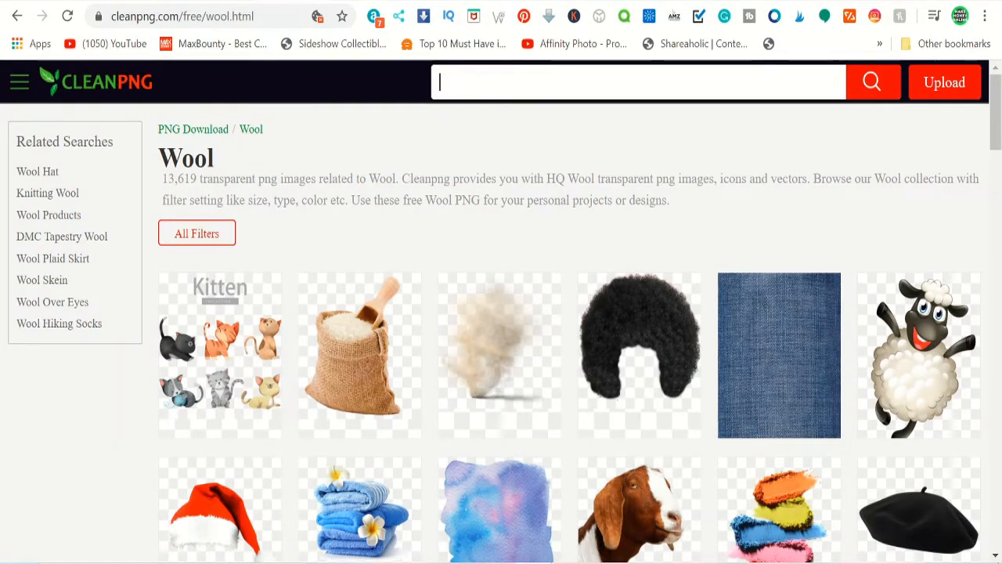
{"action": "type", "text": "cat"}
{"action": "key", "text": "Return"}
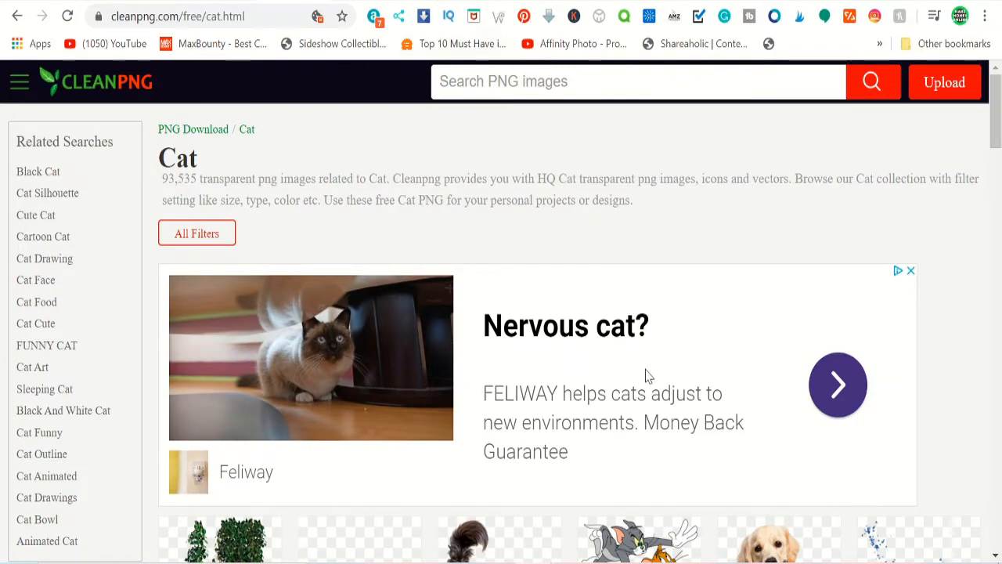
{"action": "scroll", "coordinate": [975, 438], "scroll_direction": "down", "scroll_amount": 2}
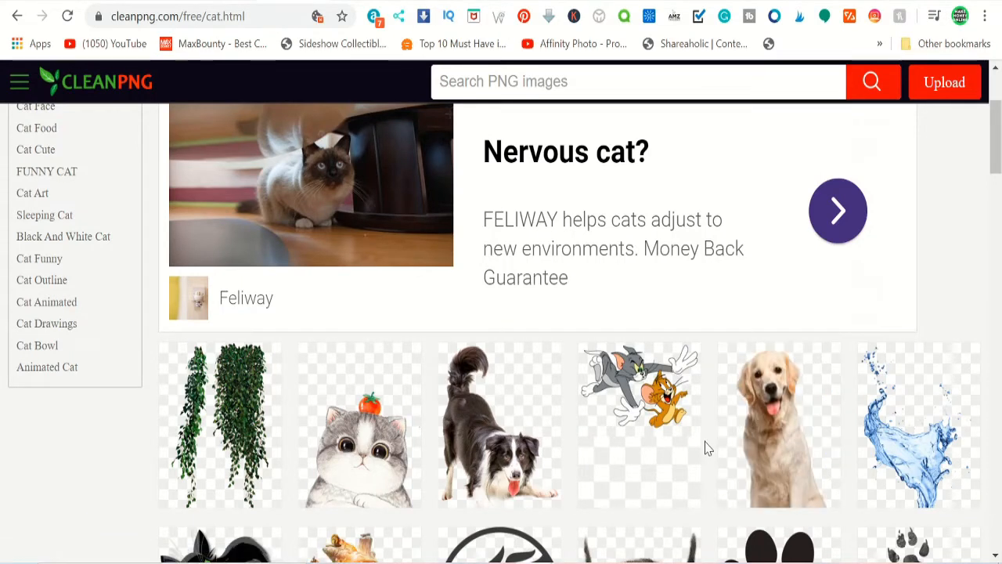
Check the best-selling cat products on Redbubble, return to CleanPNG and browse the first page of cat PNG images
{"action": "left_click", "coordinate": [349, 1]}
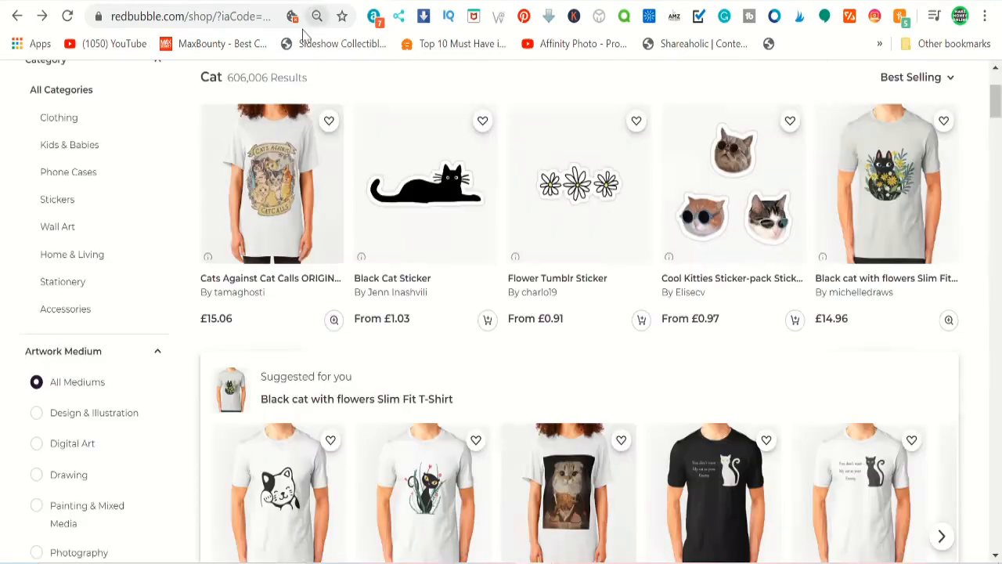
{"action": "left_click", "coordinate": [287, 1]}
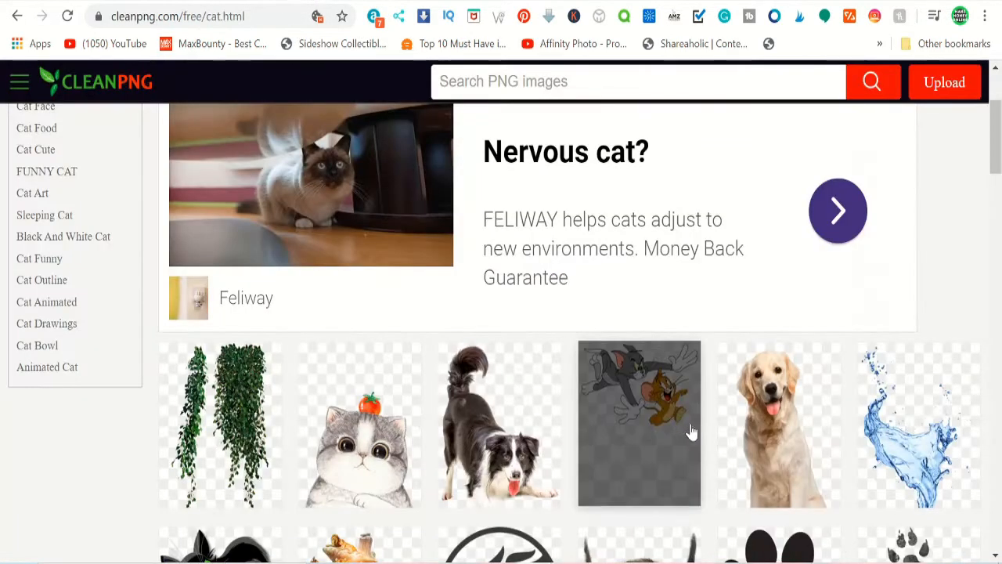
{"action": "scroll", "coordinate": [782, 436], "scroll_direction": "down", "scroll_amount": 2}
{"action": "scroll", "coordinate": [664, 405], "scroll_direction": "down", "scroll_amount": 5}
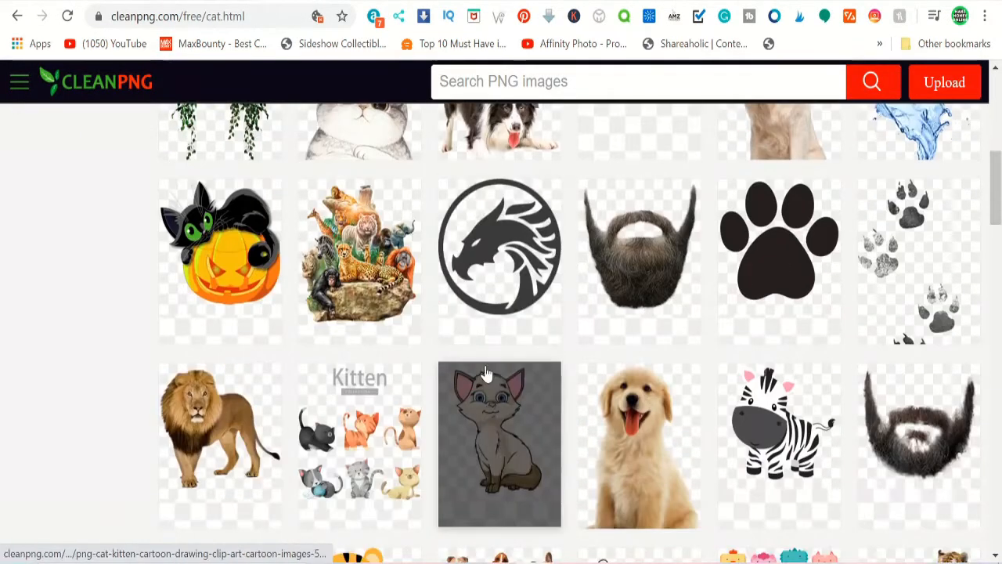
{"action": "scroll", "coordinate": [544, 342], "scroll_direction": "down", "scroll_amount": 3}
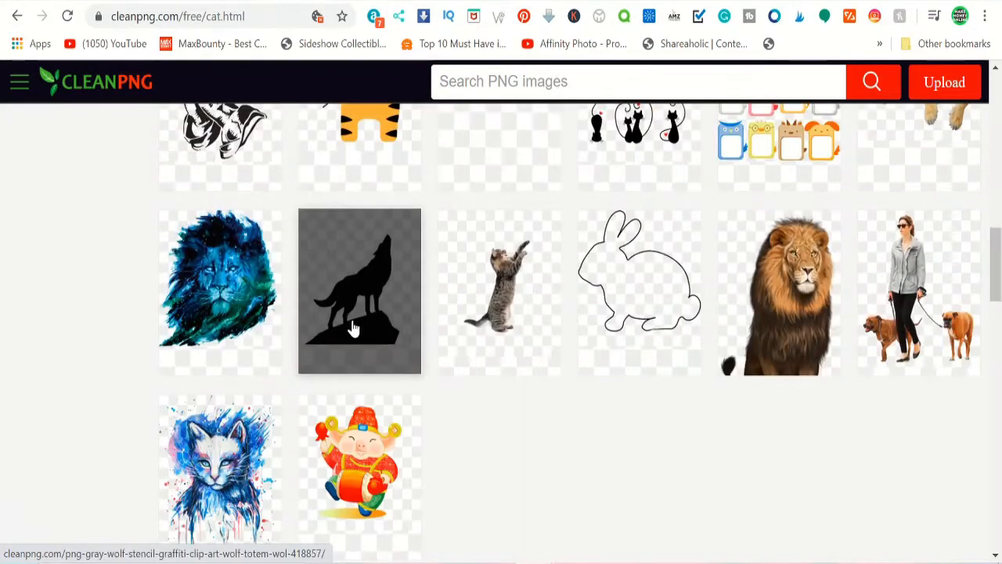
{"action": "scroll", "coordinate": [352, 324], "scroll_direction": "up", "scroll_amount": 2}
{"action": "scroll", "coordinate": [346, 324], "scroll_direction": "down", "scroll_amount": 3}
{"action": "scroll", "coordinate": [346, 325], "scroll_direction": "up", "scroll_amount": 9}
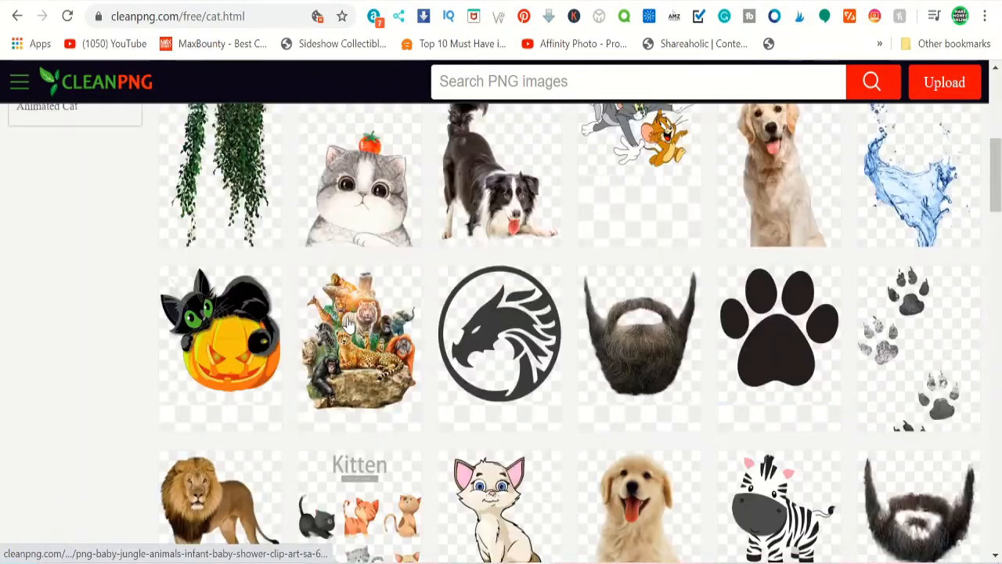
{"action": "scroll", "coordinate": [493, 411], "scroll_direction": "down", "scroll_amount": 11}
Open page 2 of the CleanPNG cat results and browse its images
{"action": "left_click", "coordinate": [400, 335]}
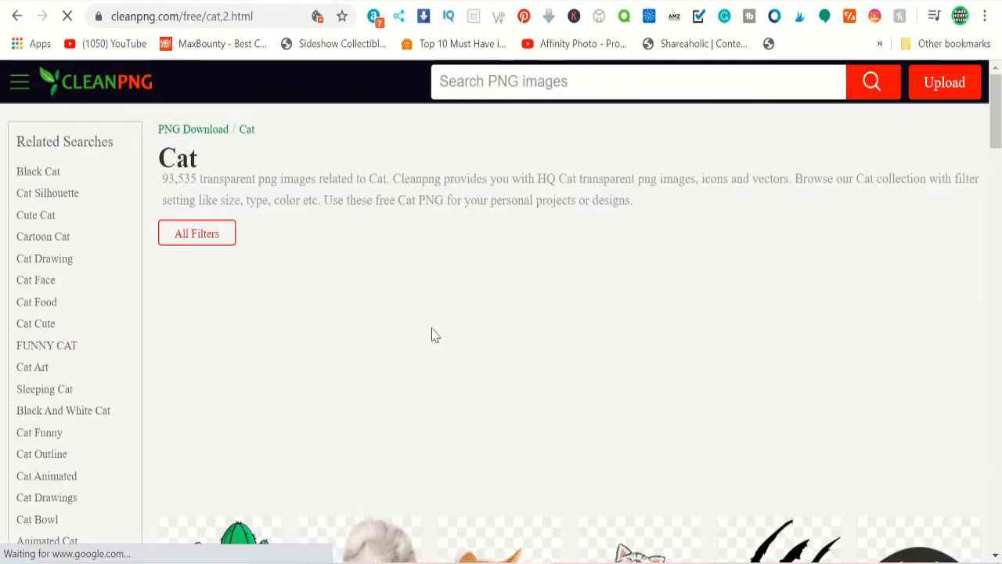
{"action": "scroll", "coordinate": [433, 335], "scroll_direction": "down", "scroll_amount": 3}
{"action": "scroll", "coordinate": [604, 364], "scroll_direction": "down", "scroll_amount": 2}
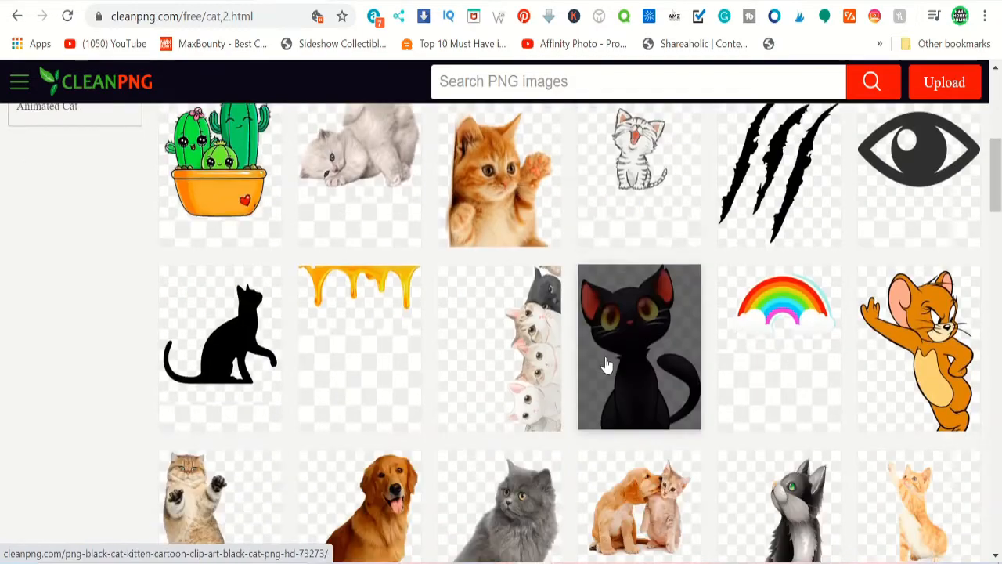
{"action": "scroll", "coordinate": [603, 365], "scroll_direction": "down", "scroll_amount": 5}
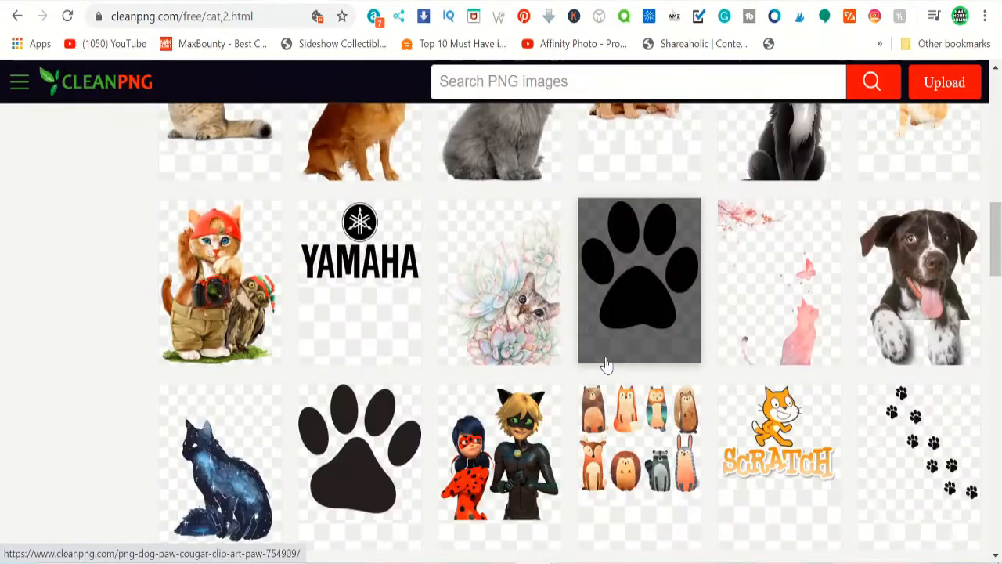
{"action": "scroll", "coordinate": [604, 365], "scroll_direction": "down", "scroll_amount": 1}
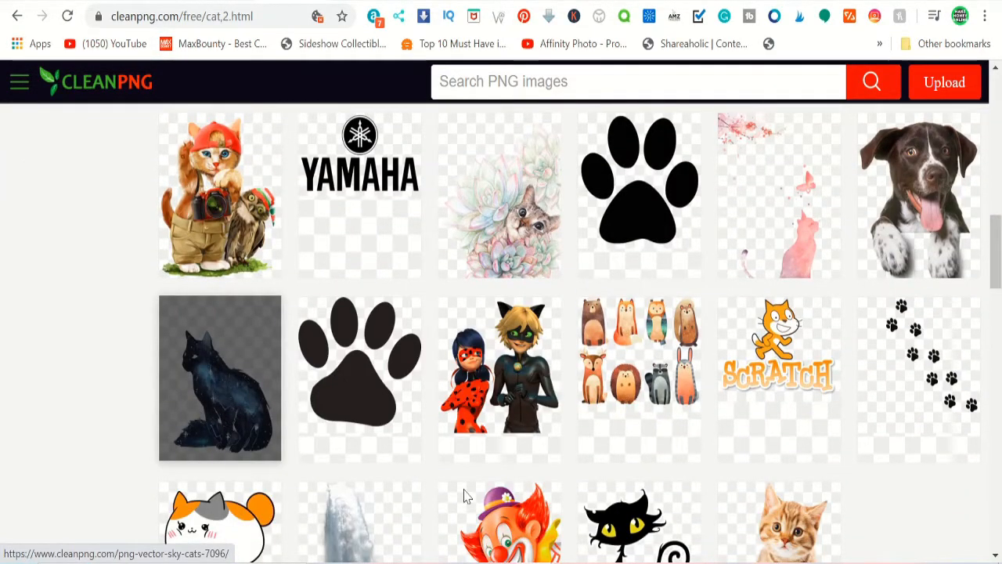
{"action": "scroll", "coordinate": [603, 452], "scroll_direction": "down", "scroll_amount": 2}
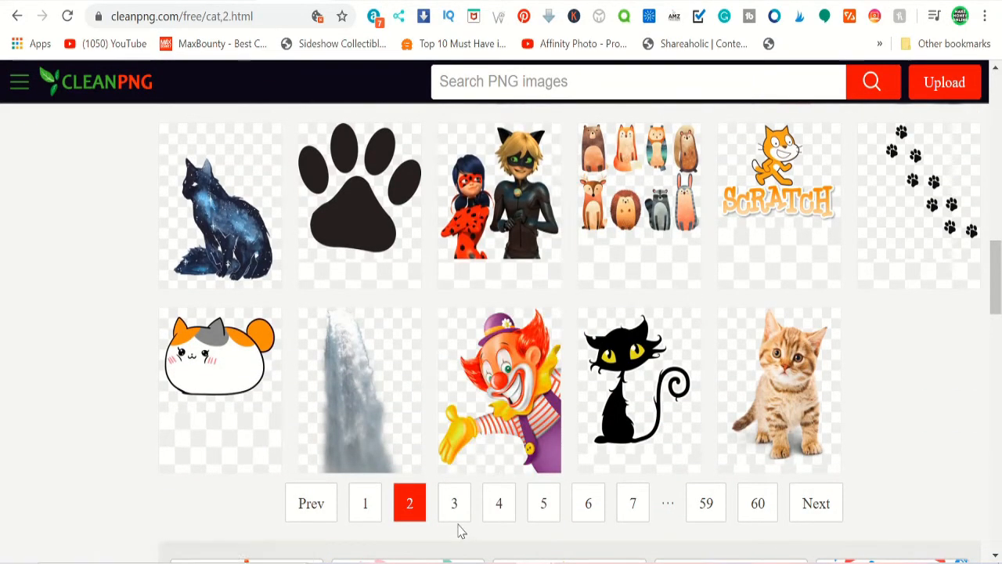
View the two downloaded cat PNG files in the Downloads folder and switch to the "i love cats" design in Canva
{"action": "key", "text": "alt+Tab"}
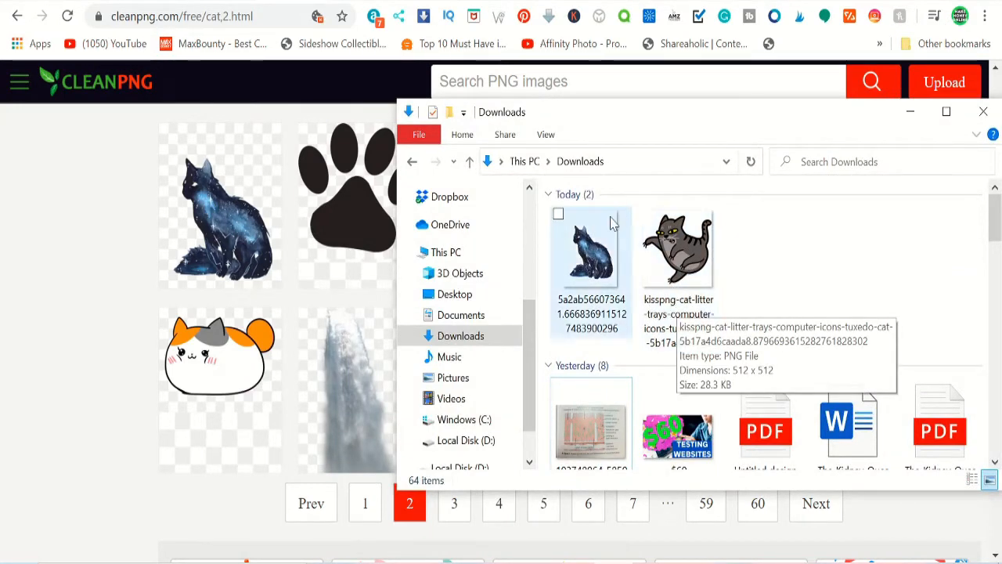
{"action": "key", "text": "alt+Tab"}
{"action": "left_click", "coordinate": [430, 1]}
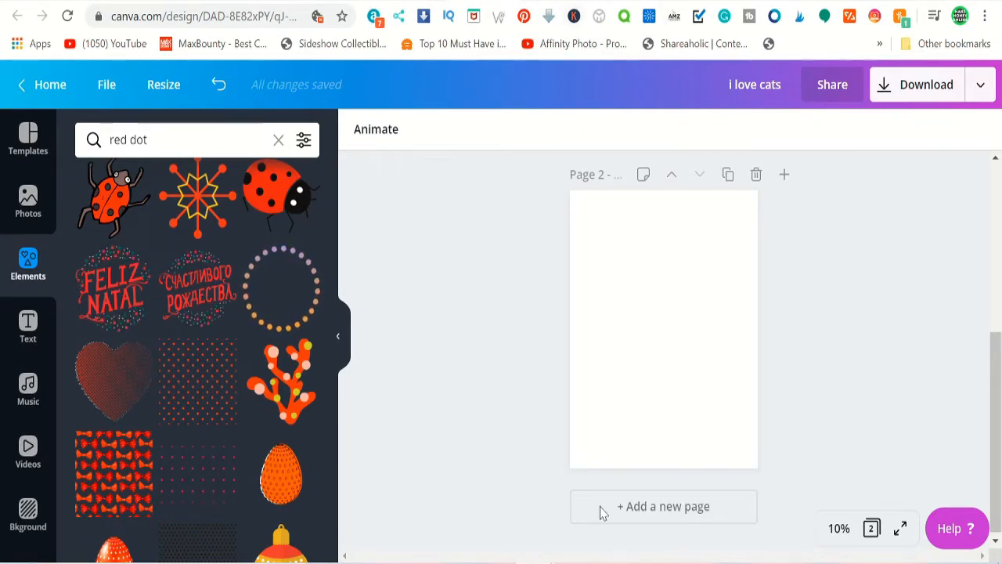
Revisit the funny cat picture results in Google Images and return to the Canva design
{"action": "left_click", "coordinate": [599, 562]}
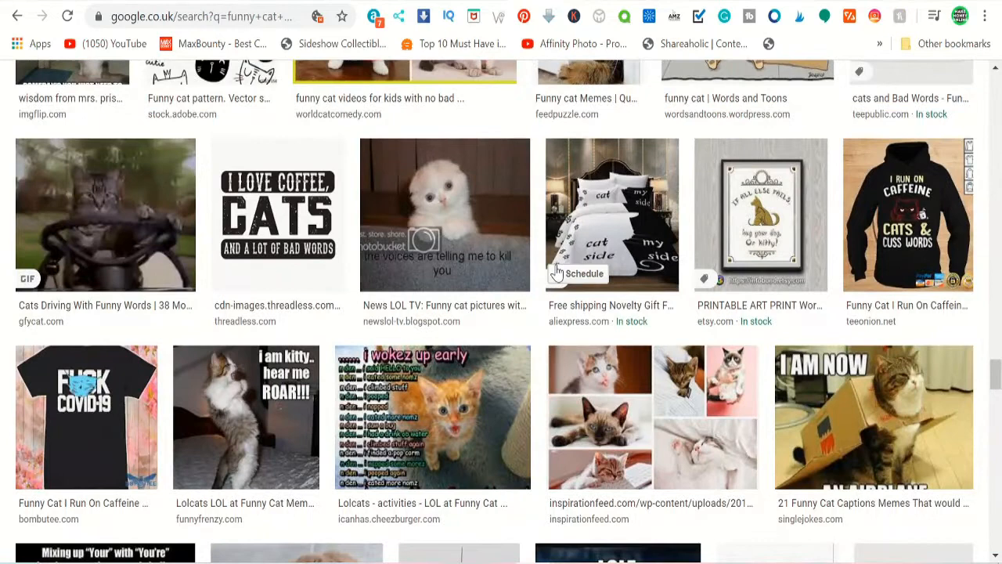
{"action": "mouse_move", "coordinate": [556, 271]}
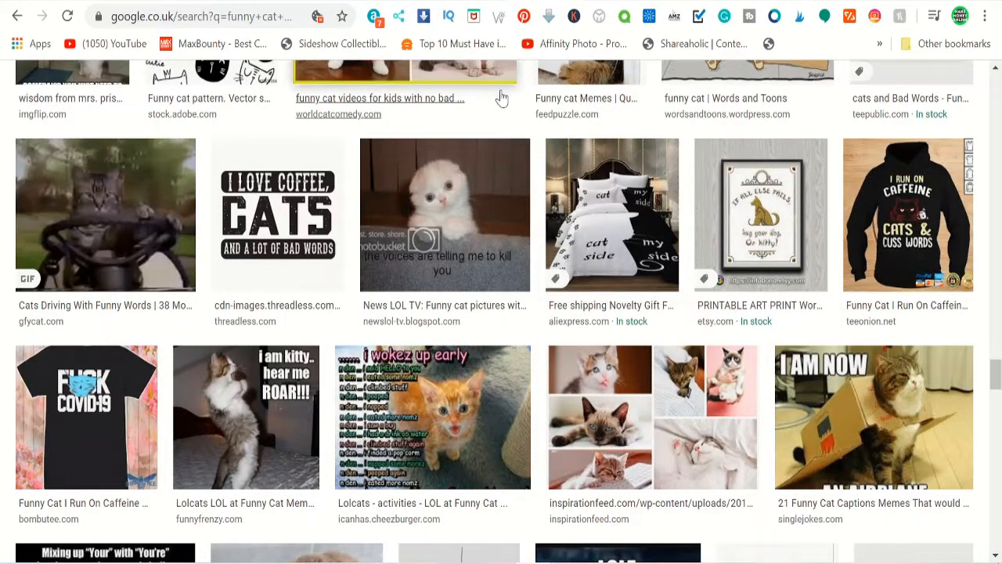
{"action": "left_click", "coordinate": [493, 4]}
Add a heading to the blank page 2 and enlarge it to about font size 181
{"action": "left_click", "coordinate": [652, 285]}
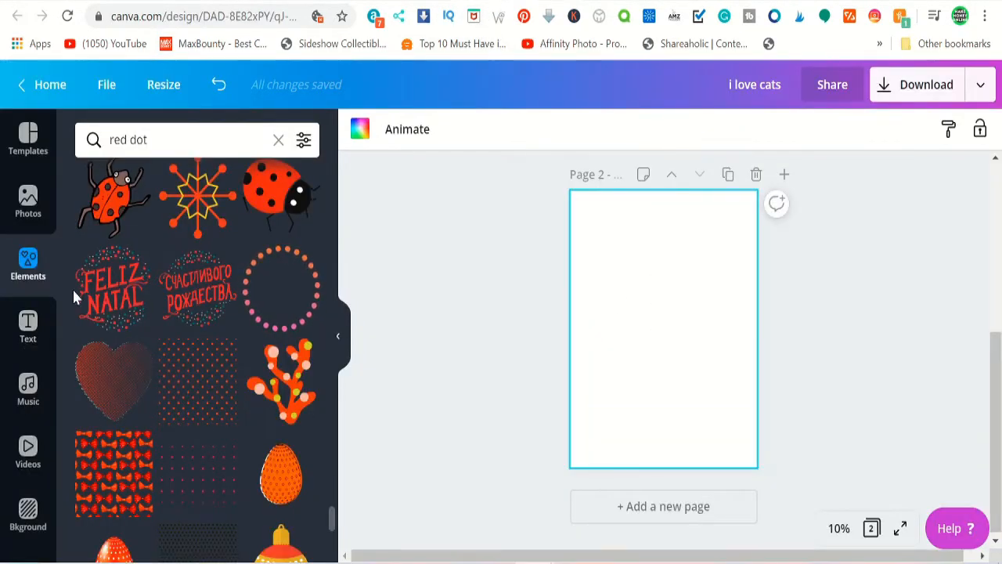
{"action": "left_click", "coordinate": [27, 327]}
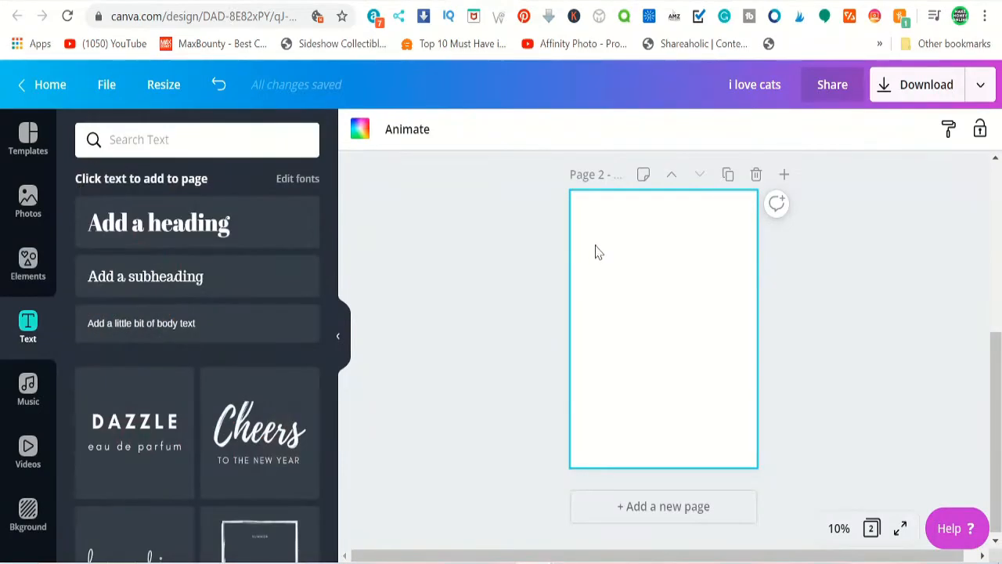
{"action": "left_click", "coordinate": [260, 225]}
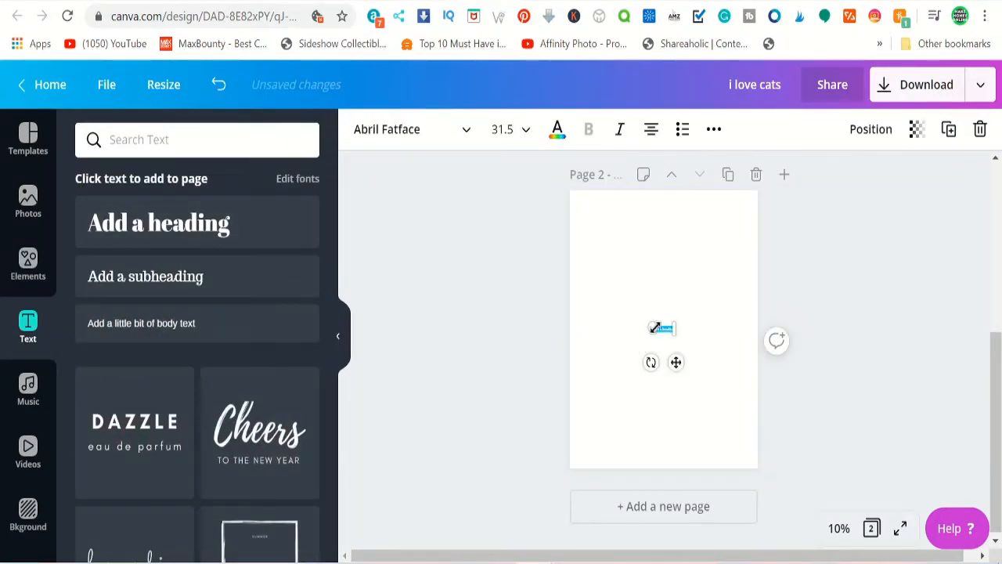
{"action": "left_click_drag", "start_coordinate": [649, 331], "coordinate": [553, 329]}
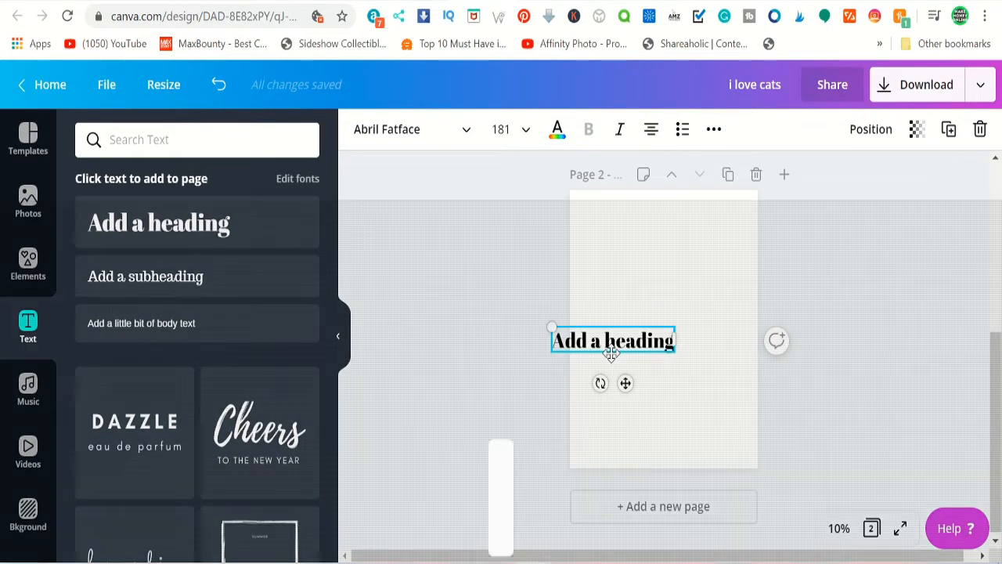
Replace the heading text with "i love cat" and move it to the top centre of the page
{"action": "double_click", "coordinate": [611, 352]}
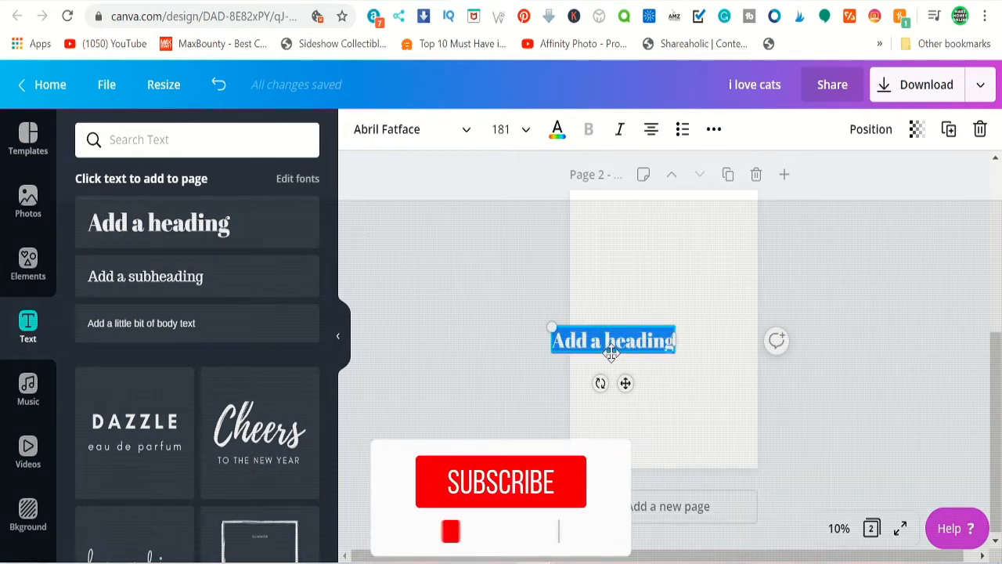
{"action": "type", "text": "I lo"}
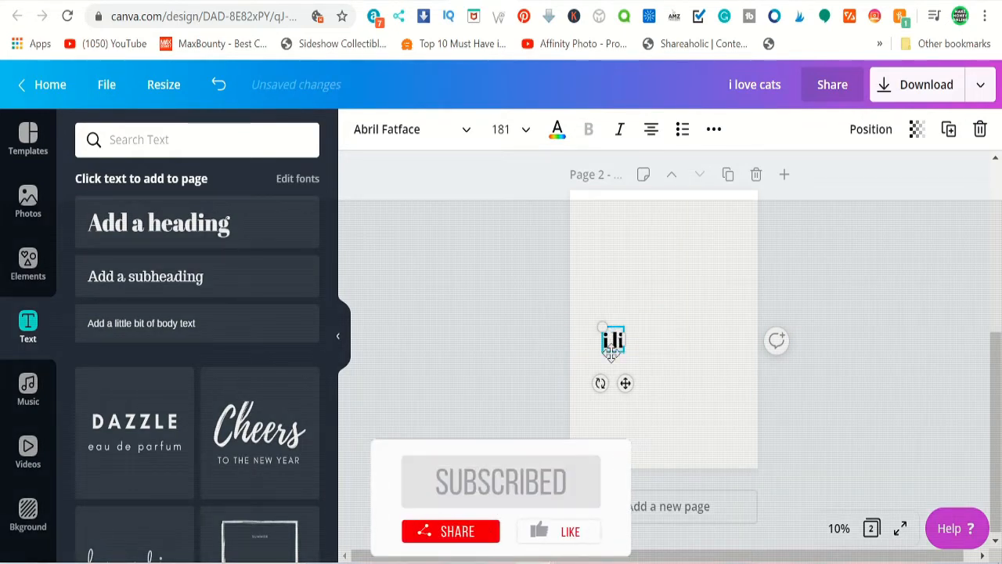
{"action": "type", "text": "ve cat"}
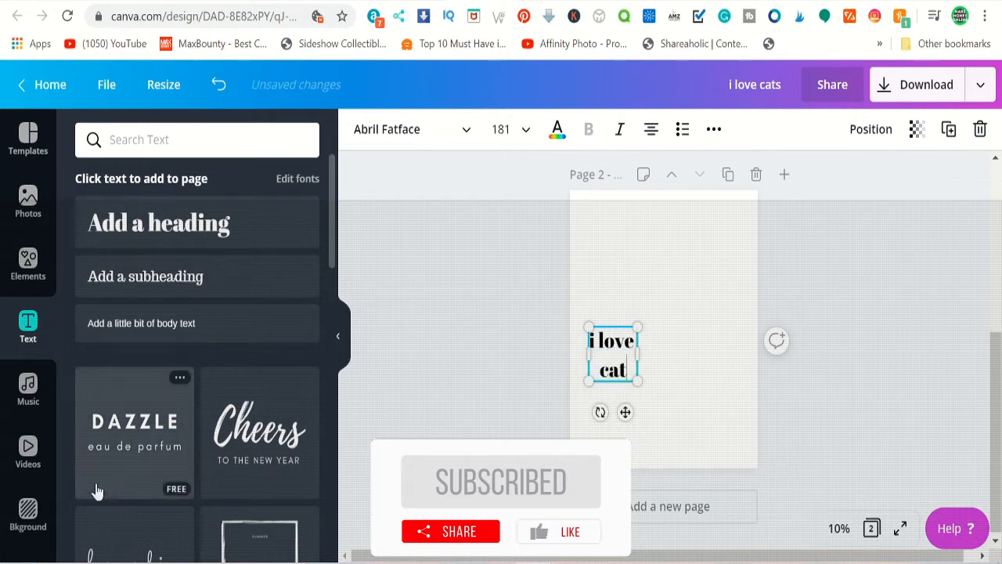
{"action": "left_click", "coordinate": [691, 399]}
{"action": "left_click", "coordinate": [632, 376]}
{"action": "left_click_drag", "start_coordinate": [613, 361], "coordinate": [664, 231]}
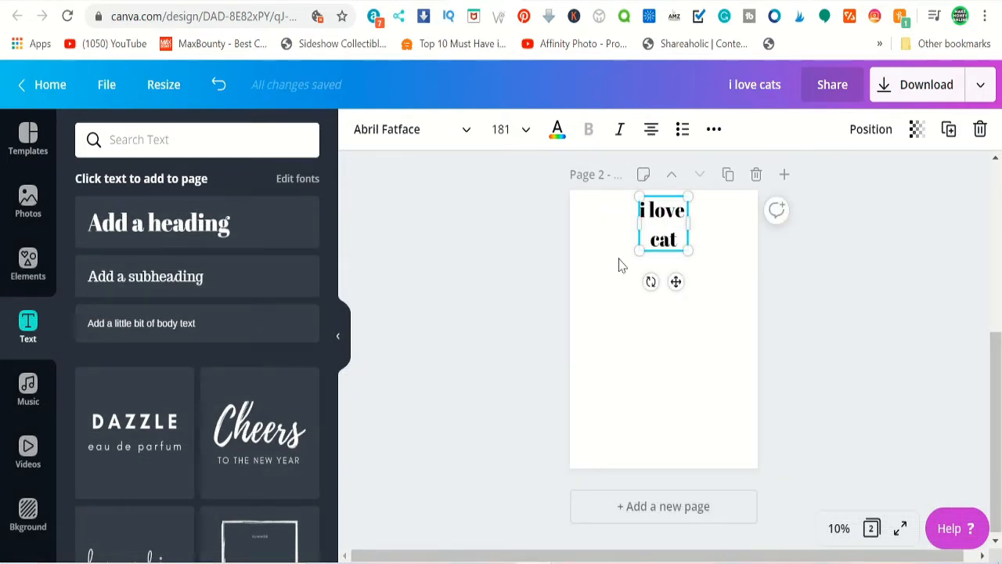
Place the uploaded grey cartoon cat image on the page below the heading
{"action": "left_click", "coordinate": [27, 450]}
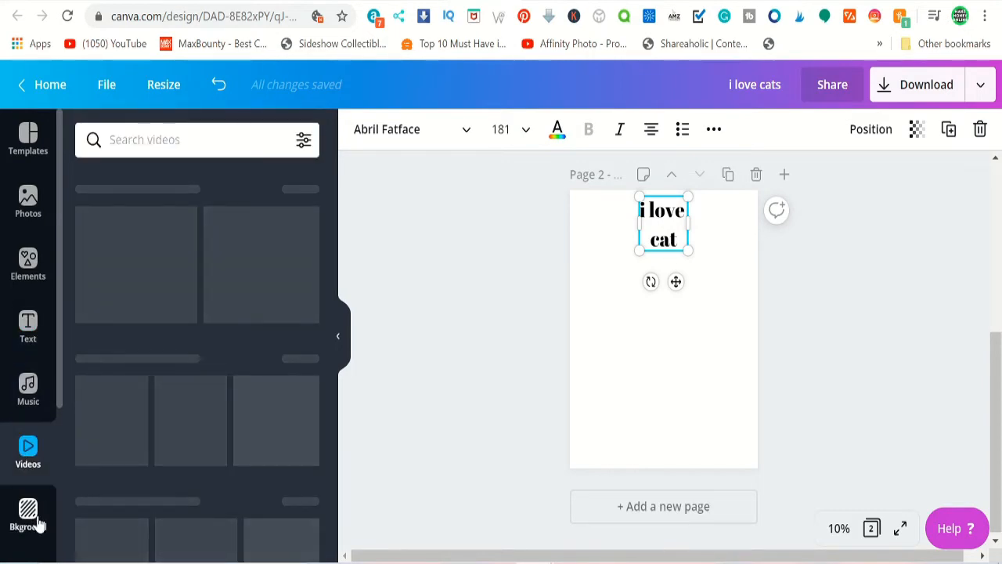
{"action": "left_click", "coordinate": [36, 520]}
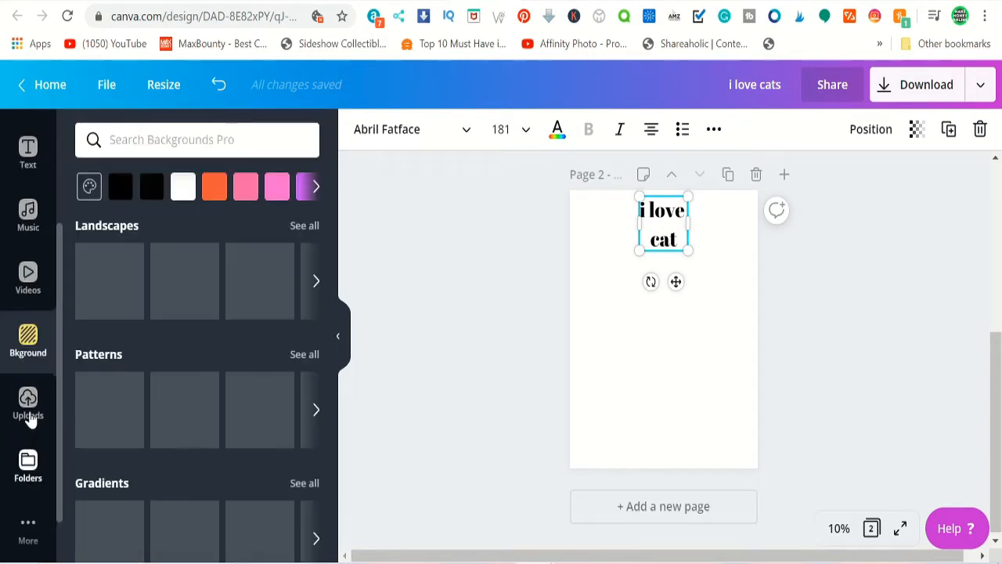
{"action": "left_click", "coordinate": [29, 419]}
{"action": "left_click", "coordinate": [125, 262]}
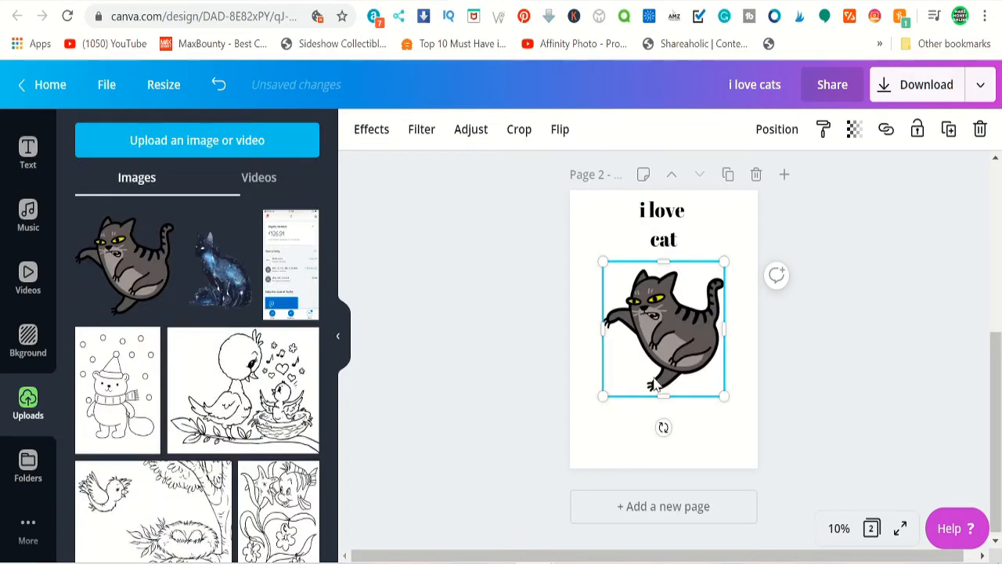
{"action": "mouse_move", "coordinate": [655, 362]}
{"action": "left_mouse_down"}
{"action": "mouse_move", "coordinate": [670, 351]}
{"action": "mouse_move", "coordinate": [669, 373]}
{"action": "left_mouse_up"}
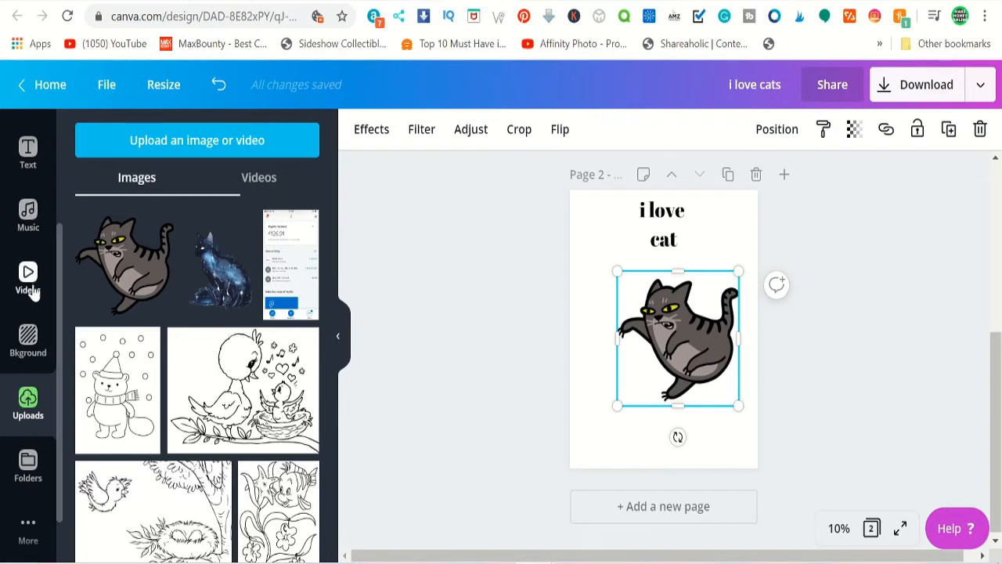
Add the recently used blurred orange-red dot element to page 2 and place it beside the grey cat's lower body
{"action": "scroll", "coordinate": [31, 291], "scroll_direction": "up", "scroll_amount": 3}
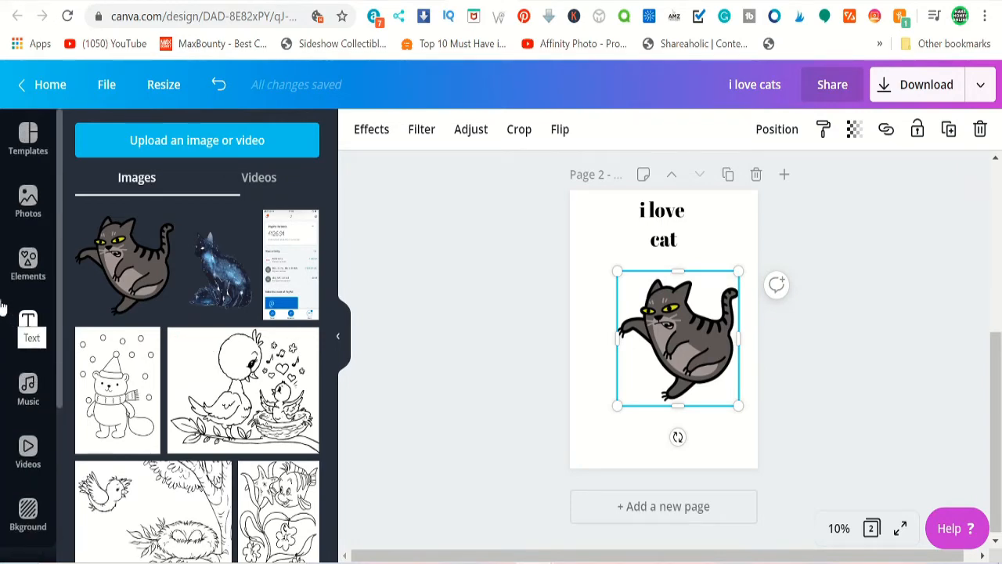
{"action": "left_click", "coordinate": [27, 259]}
{"action": "scroll", "coordinate": [163, 287], "scroll_direction": "down", "scroll_amount": 5}
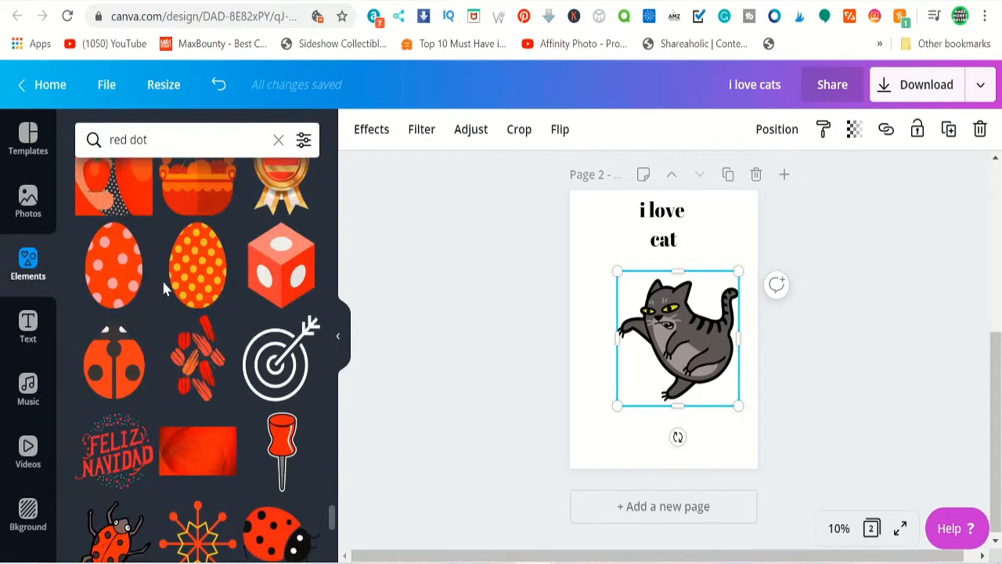
{"action": "scroll", "coordinate": [163, 287], "scroll_direction": "up", "scroll_amount": 5}
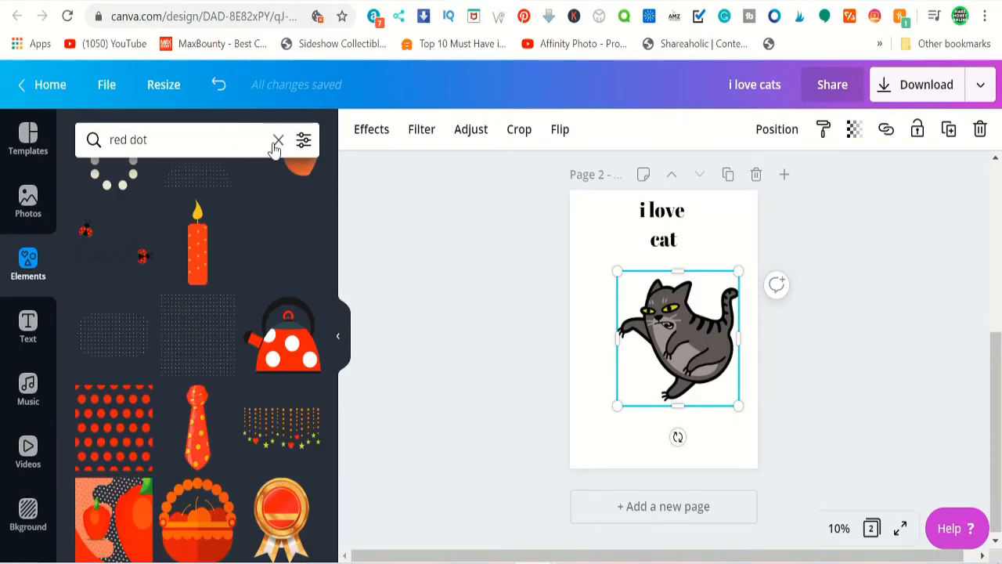
{"action": "left_click", "coordinate": [278, 143]}
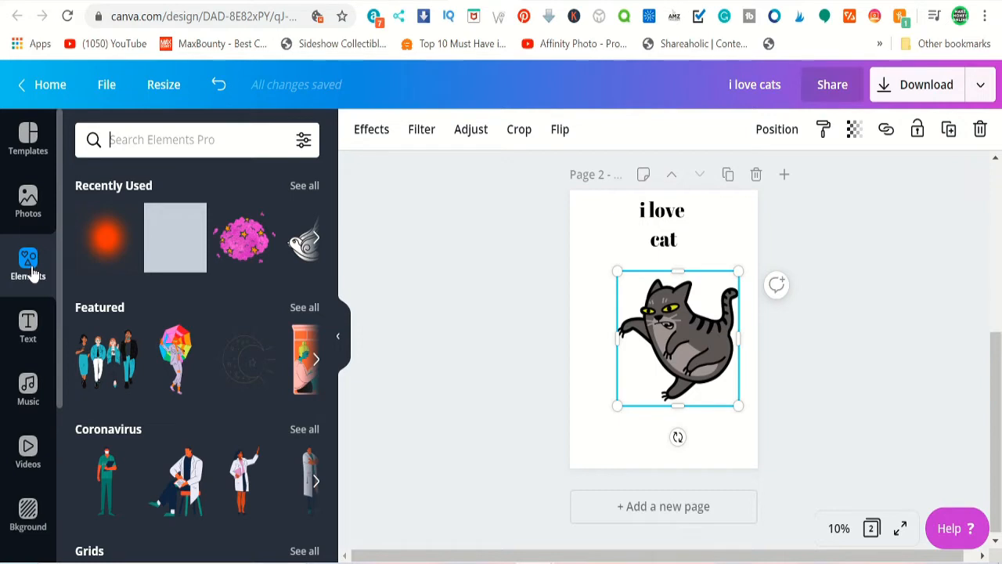
{"action": "left_click", "coordinate": [107, 238]}
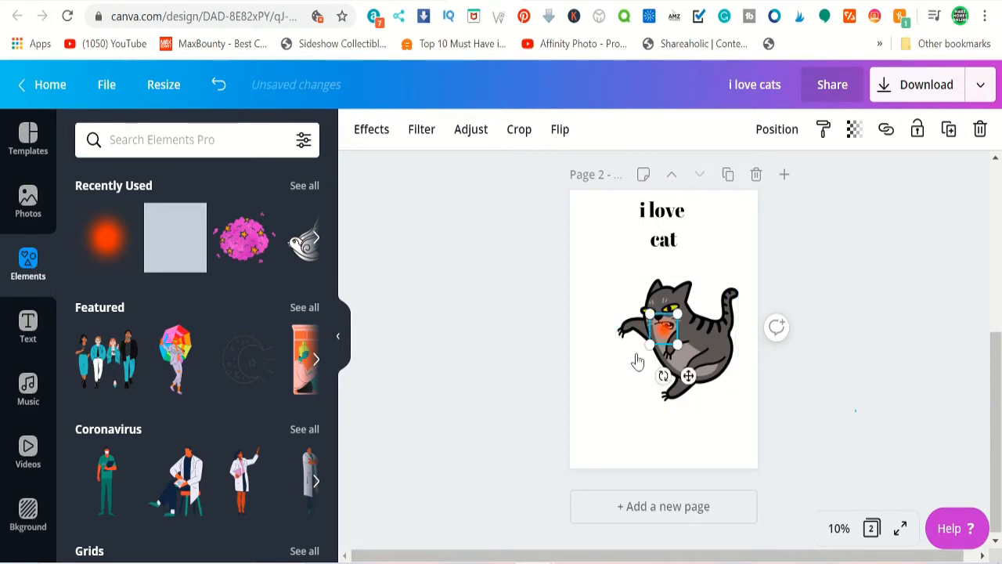
{"action": "left_click", "coordinate": [637, 360]}
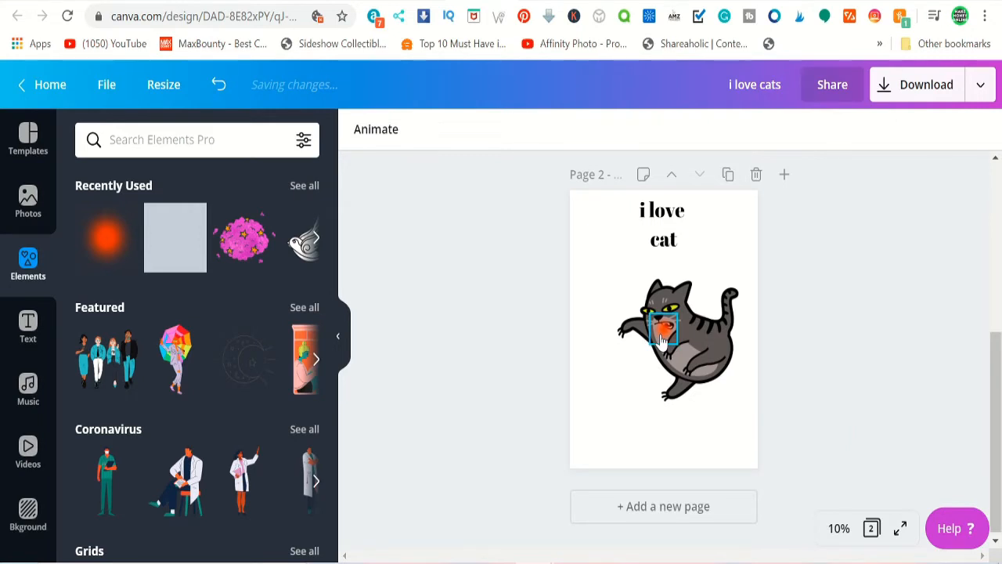
{"action": "left_click_drag", "start_coordinate": [661, 338], "coordinate": [599, 393]}
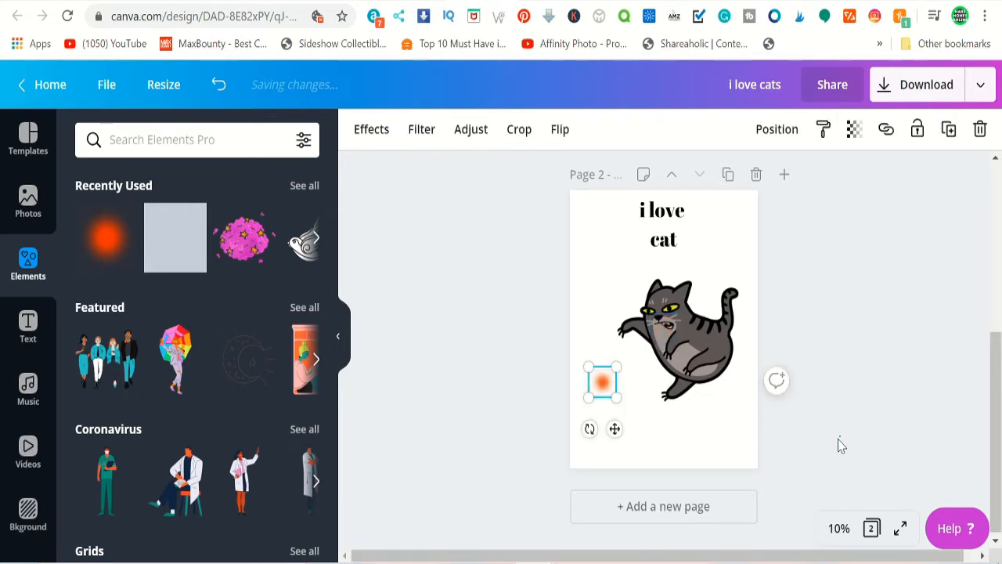
{"action": "left_click", "coordinate": [838, 444]}
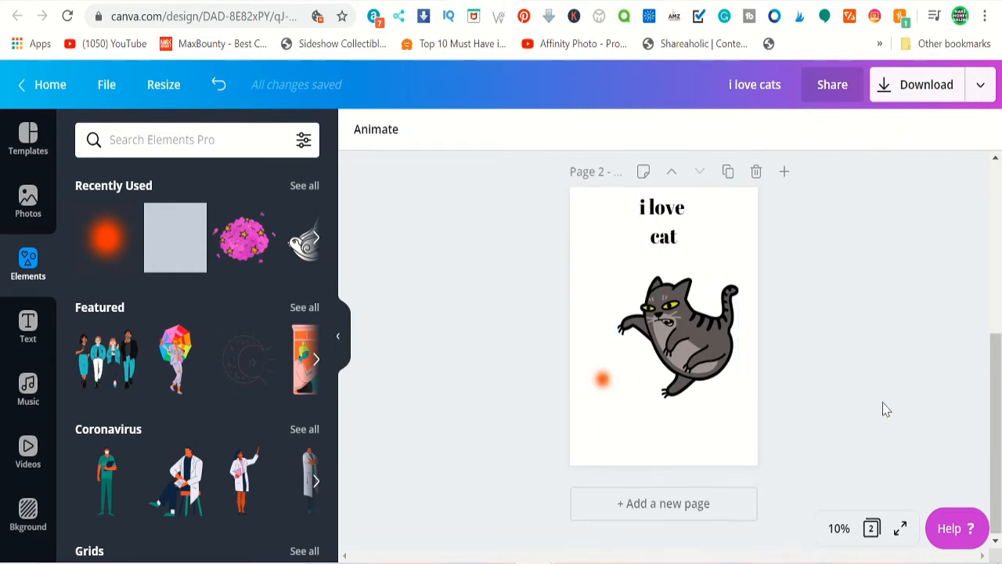
Compare page 2 with the finished page 1 design and delete page 2
{"action": "scroll", "coordinate": [885, 408], "scroll_direction": "up", "scroll_amount": 5}
{"action": "scroll", "coordinate": [885, 409], "scroll_direction": "up", "scroll_amount": 1}
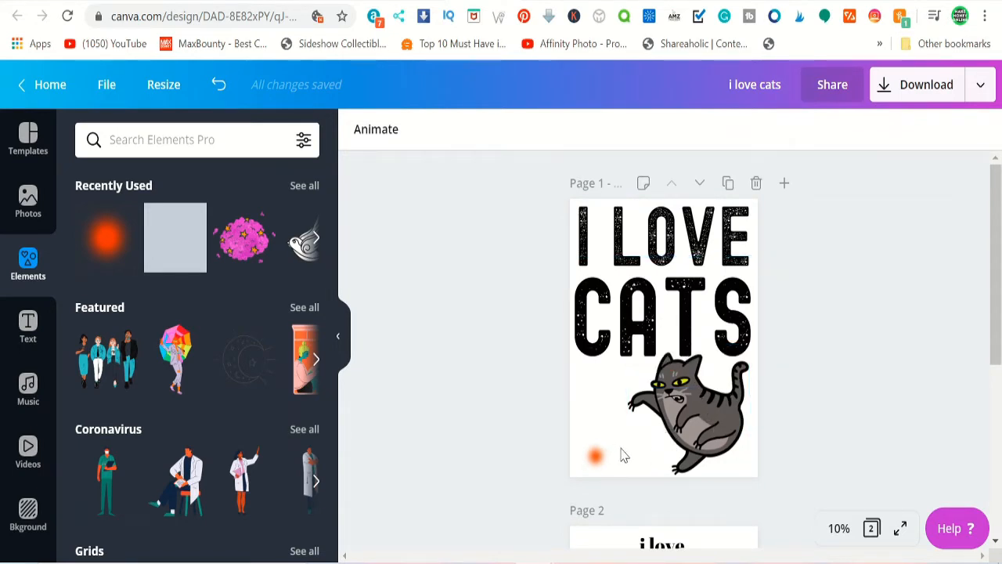
{"action": "scroll", "coordinate": [623, 454], "scroll_direction": "down", "scroll_amount": 3}
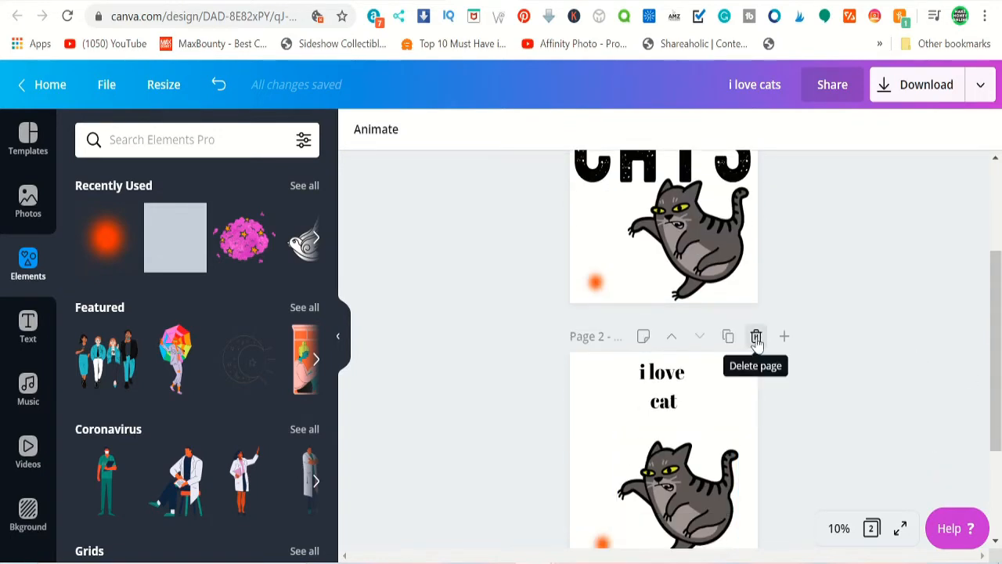
{"action": "left_click", "coordinate": [756, 338]}
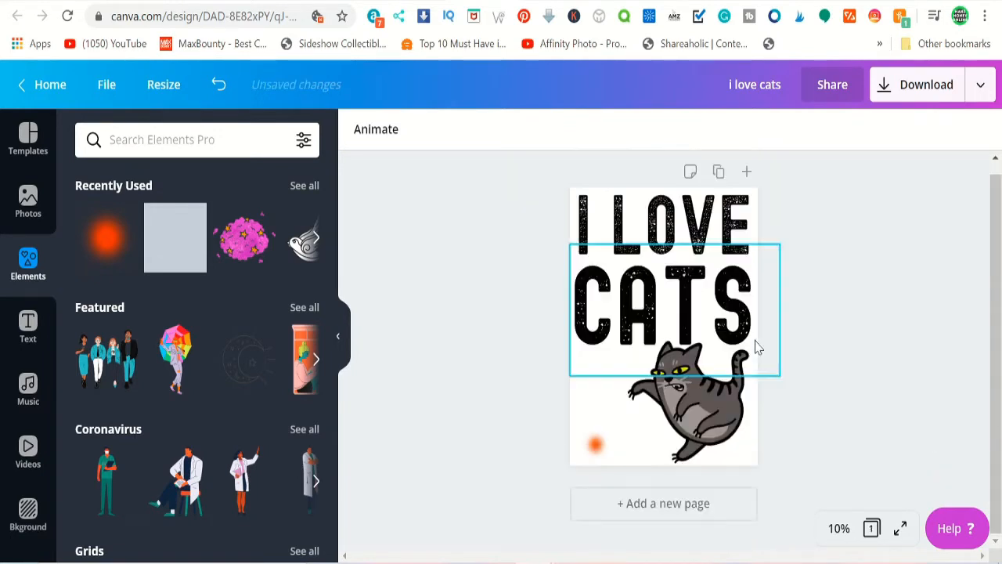
Download the "I LOVE CATS" design as a PNG with a transparent background and dismiss the confirmation
{"action": "left_click", "coordinate": [922, 92]}
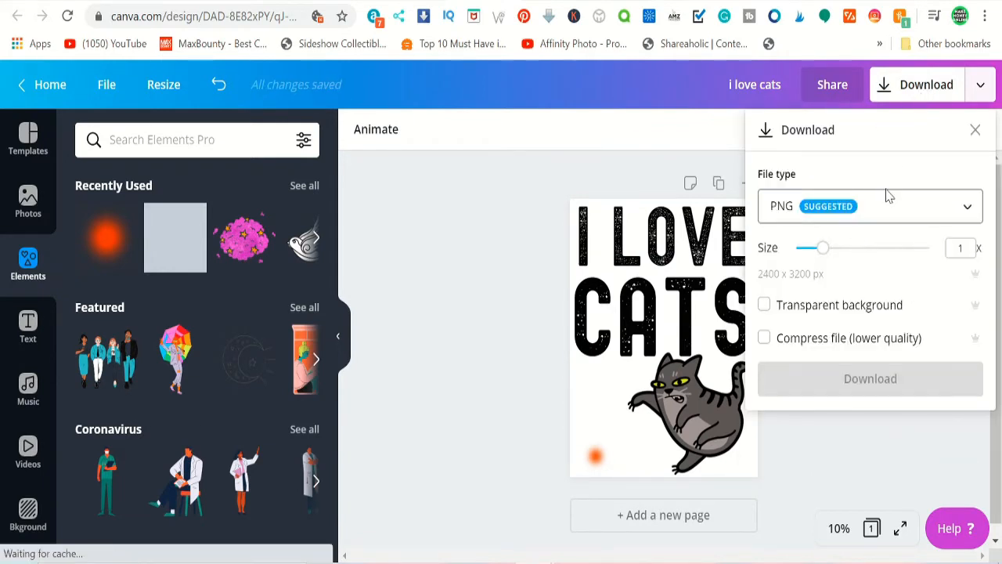
{"action": "left_click", "coordinate": [887, 195]}
{"action": "left_click", "coordinate": [872, 211]}
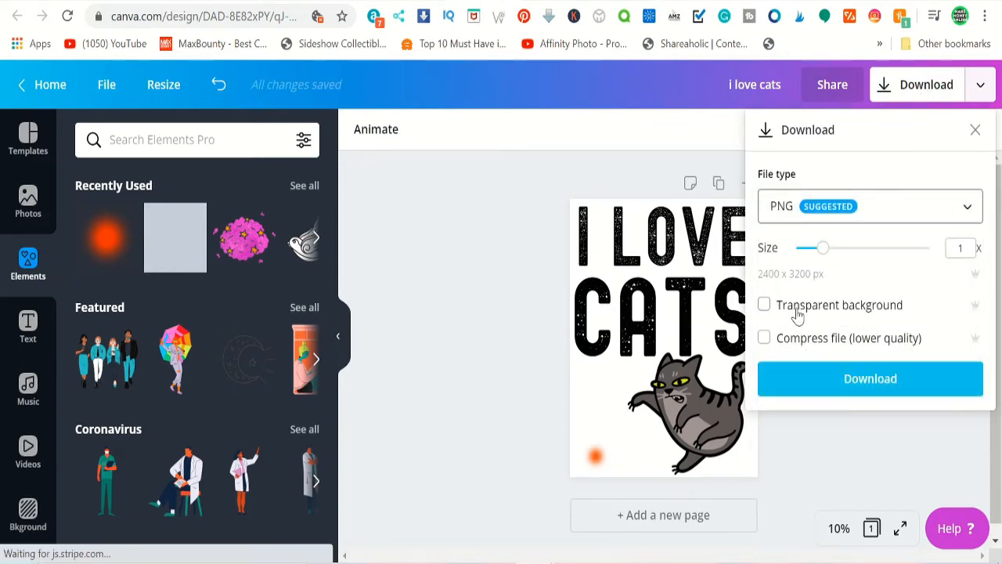
{"action": "left_click", "coordinate": [798, 310]}
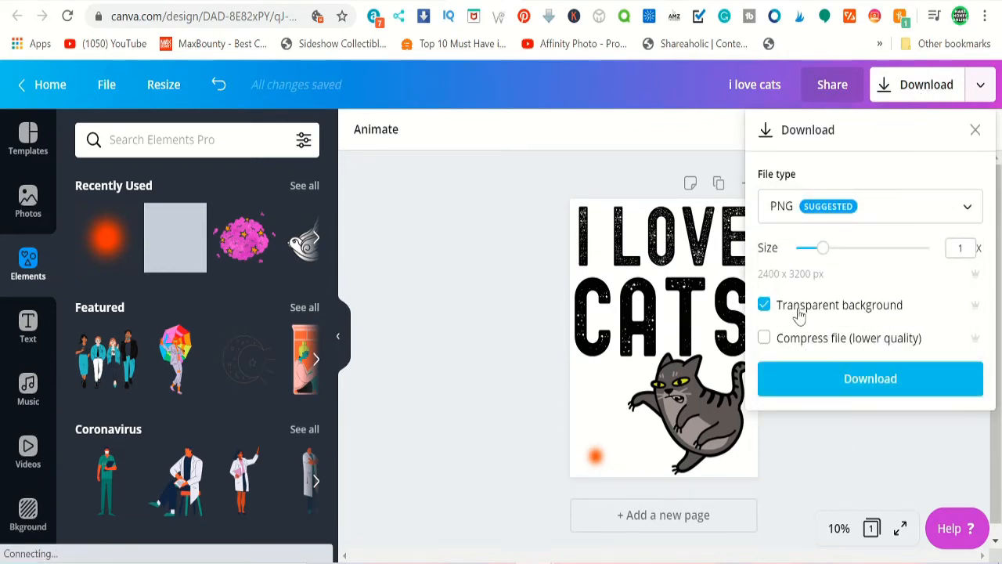
{"action": "left_click", "coordinate": [880, 383]}
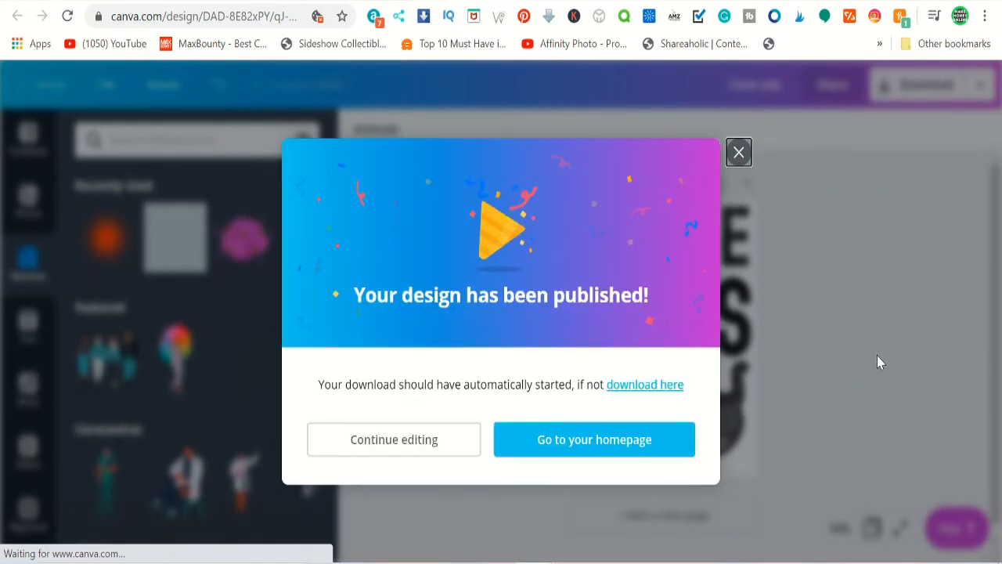
{"action": "left_click", "coordinate": [738, 152]}
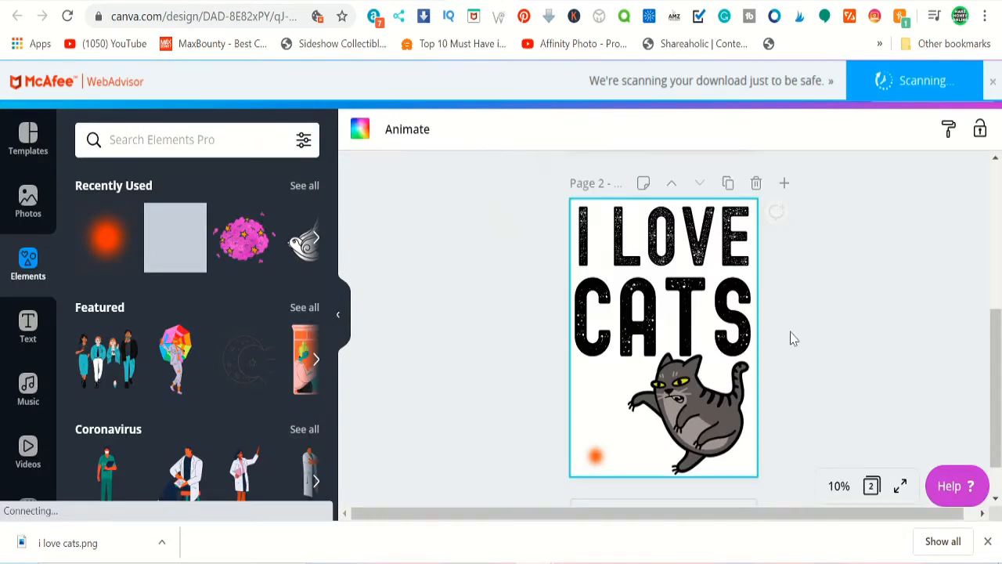
Duplicate the "I LOVE CATS" page and delete the "CATS" text from the copy on page 2
{"action": "scroll", "coordinate": [751, 411], "scroll_direction": "down", "scroll_amount": 1}
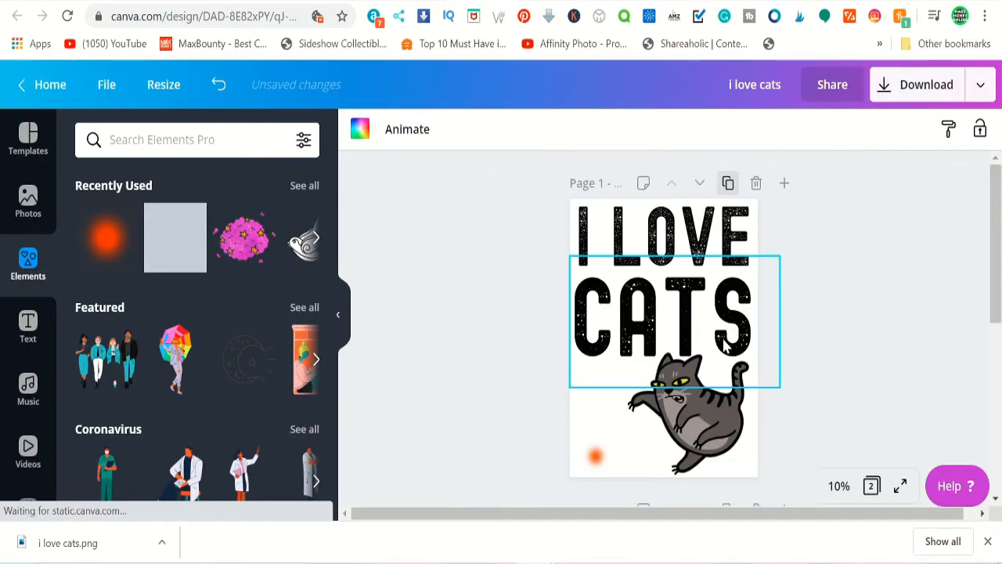
{"action": "scroll", "coordinate": [683, 335], "scroll_direction": "down", "scroll_amount": 4}
{"action": "left_click", "coordinate": [682, 329]}
{"action": "scroll", "coordinate": [684, 345], "scroll_direction": "up", "scroll_amount": 4}
{"action": "scroll", "coordinate": [686, 360], "scroll_direction": "down", "scroll_amount": 2}
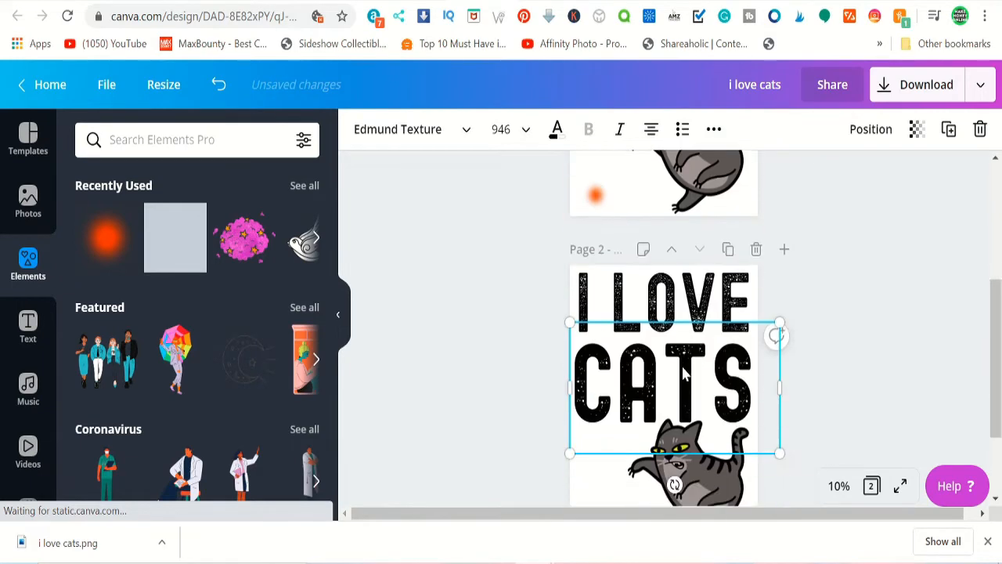
{"action": "key", "text": "Delete"}
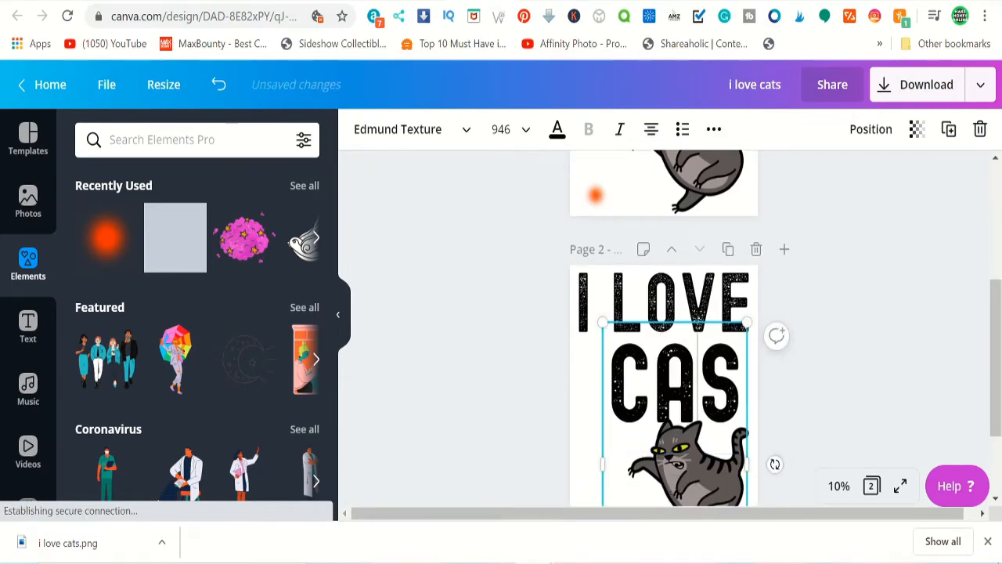
{"action": "left_click", "coordinate": [579, 396]}
{"action": "left_click", "coordinate": [623, 371]}
{"action": "key", "text": "Delete"}
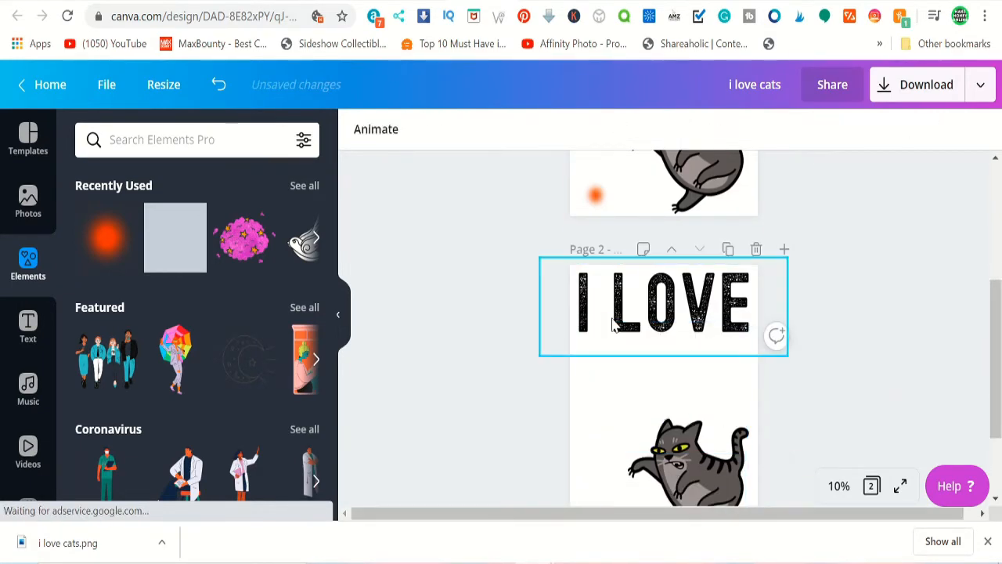
Delete the "I LOVE" text and the grey cartoon cat from page 2
{"action": "left_click", "coordinate": [615, 325]}
{"action": "key", "text": "Delete"}
{"action": "left_click", "coordinate": [699, 445]}
{"action": "key", "text": "Delete"}
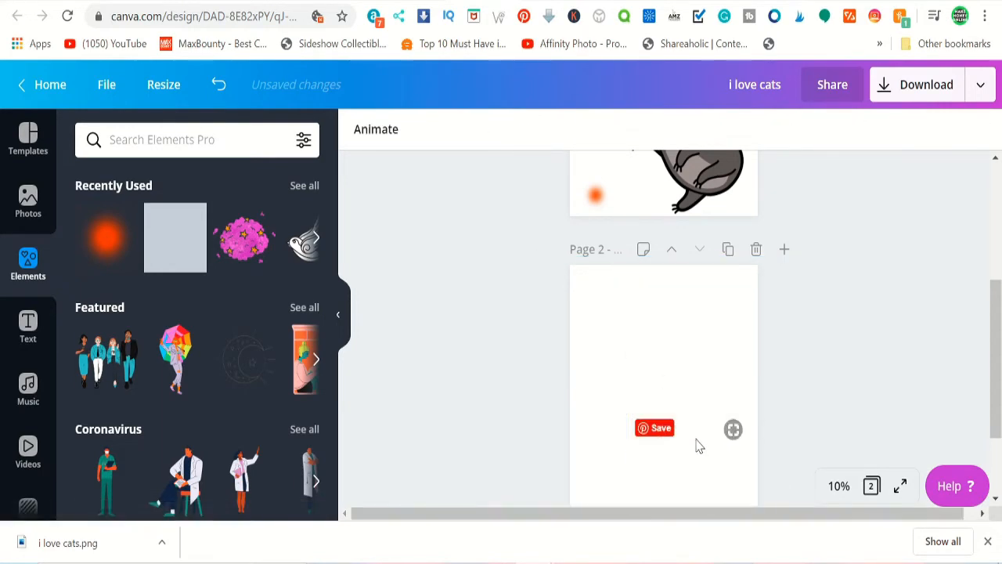
Place the uploaded blue galaxy cat image in the upper-left corner of page 2
{"action": "scroll", "coordinate": [28, 462], "scroll_direction": "down", "scroll_amount": 3}
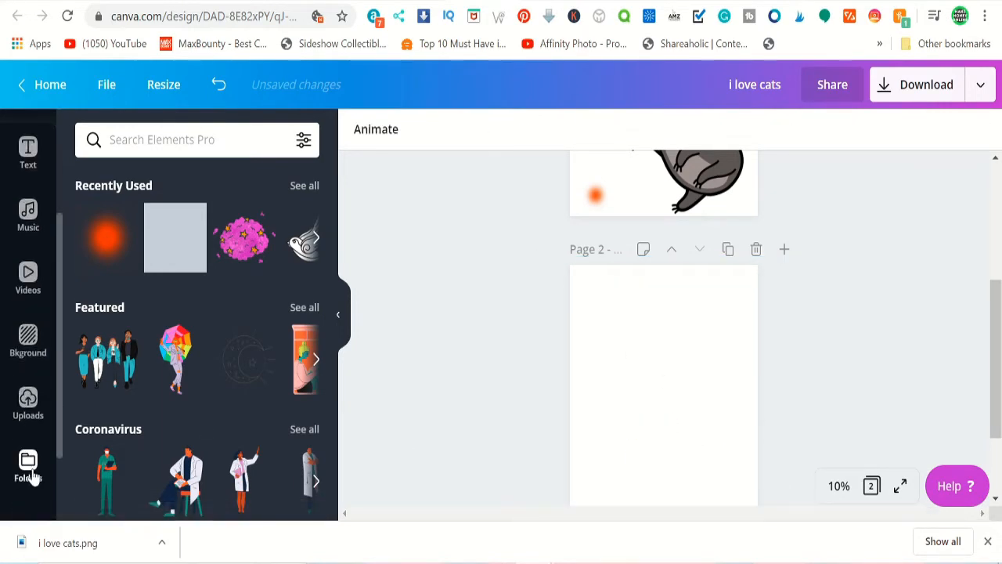
{"action": "left_click", "coordinate": [30, 397]}
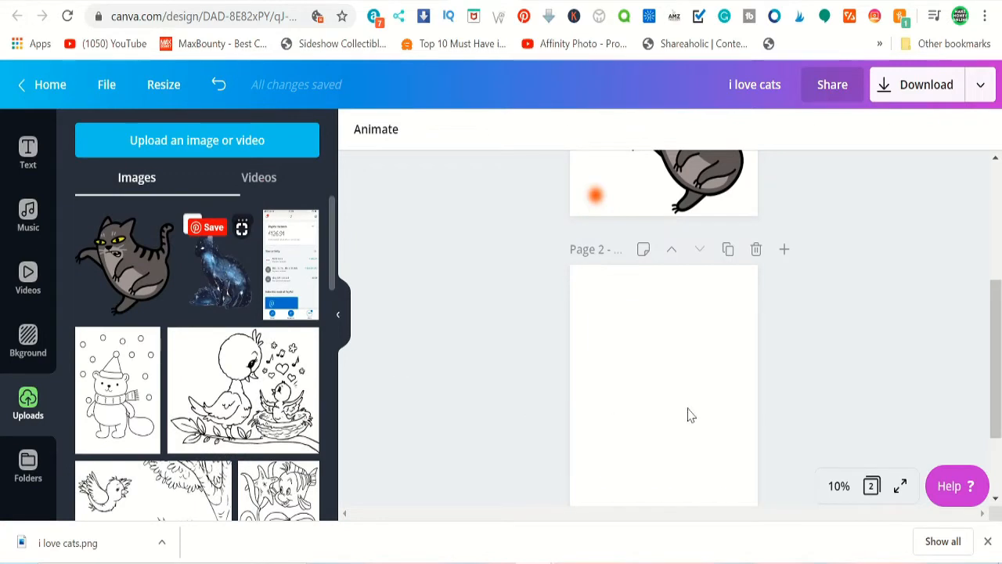
{"action": "left_click_drag", "start_coordinate": [689, 415], "coordinate": [643, 382]}
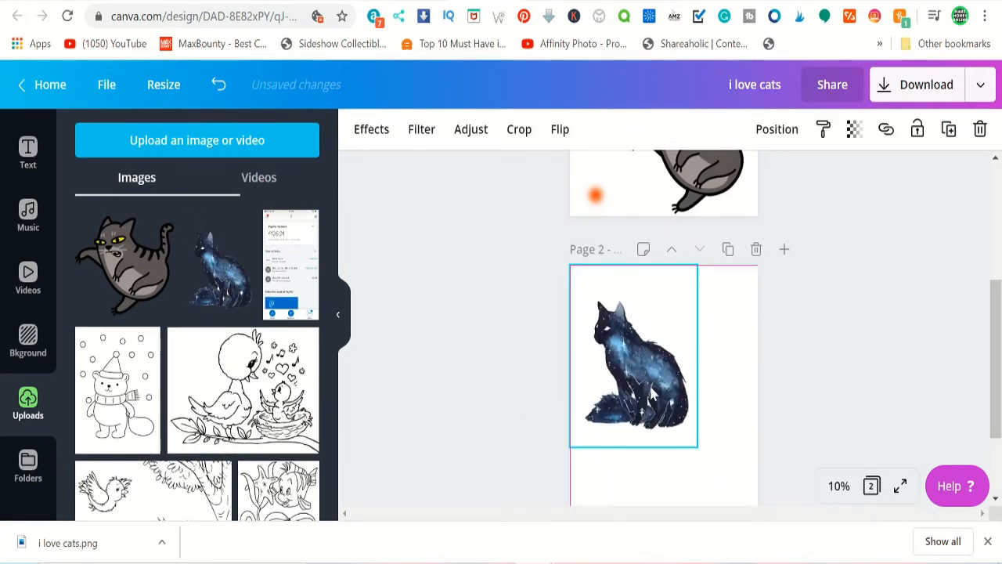
Delete the blurred orange dot from the lower-left corner of page 2
{"action": "scroll", "coordinate": [684, 353], "scroll_direction": "down", "scroll_amount": 1}
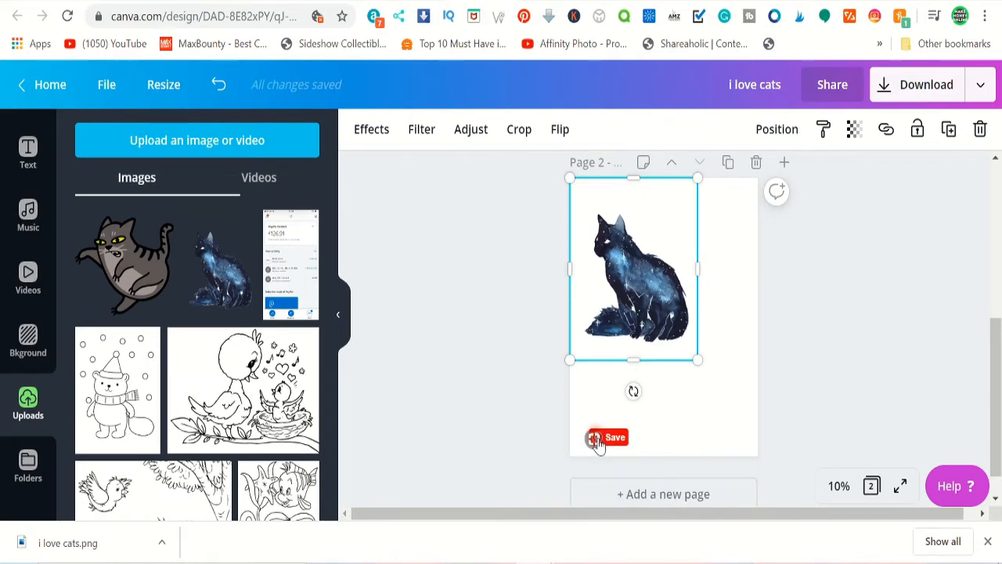
{"action": "left_click", "coordinate": [601, 436]}
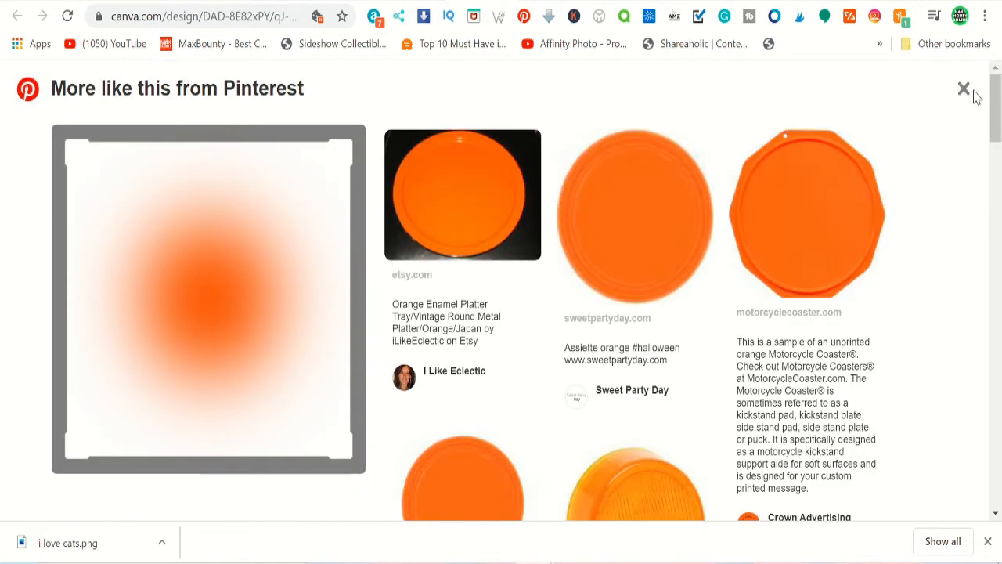
{"action": "left_click", "coordinate": [975, 91]}
{"action": "mouse_move", "coordinate": [594, 440]}
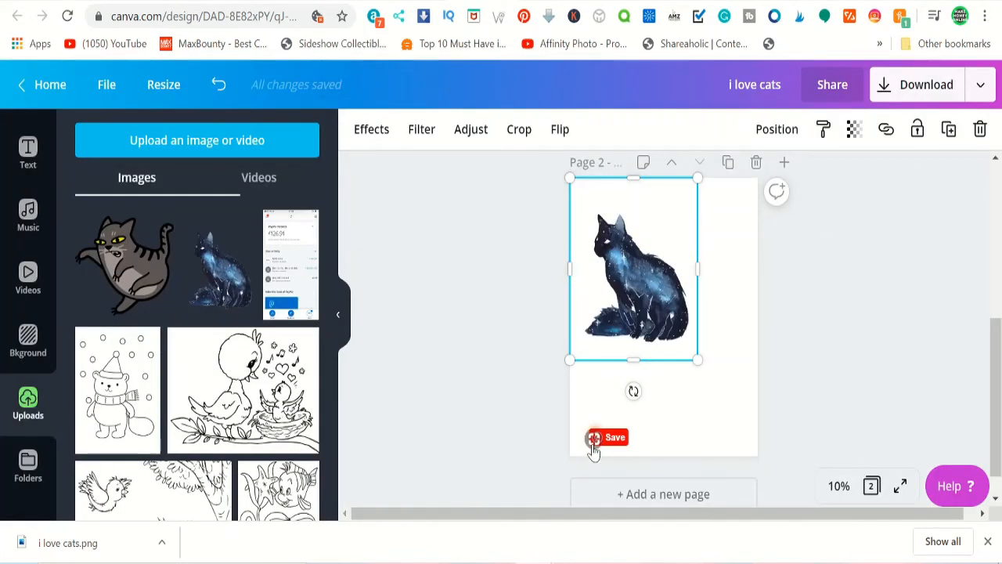
{"action": "left_click", "coordinate": [585, 446]}
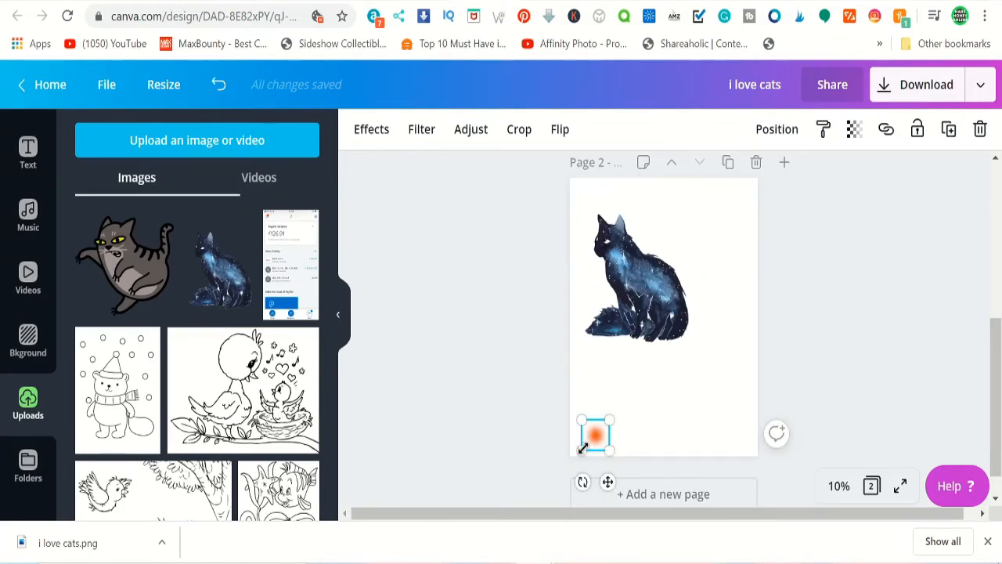
{"action": "key", "text": "Delete"}
Enlarge the galaxy cat image and reposition it so the cat nearly spans the width of page 2
{"action": "left_click", "coordinate": [671, 354]}
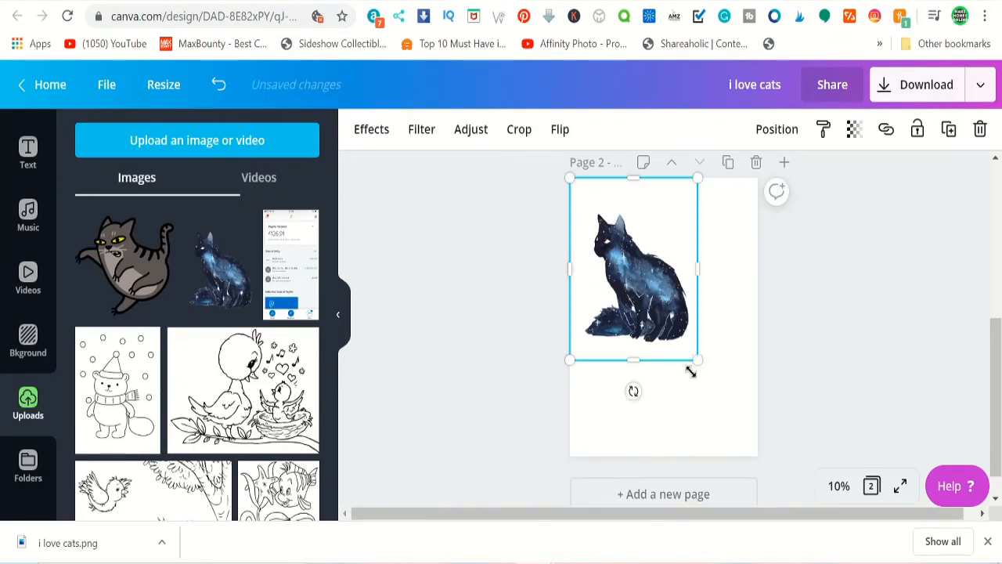
{"action": "left_click_drag", "start_coordinate": [698, 360], "coordinate": [762, 487]}
{"action": "mouse_move", "coordinate": [716, 391]}
{"action": "left_mouse_down"}
{"action": "mouse_move", "coordinate": [698, 401]}
{"action": "mouse_move", "coordinate": [707, 399]}
{"action": "left_mouse_up"}
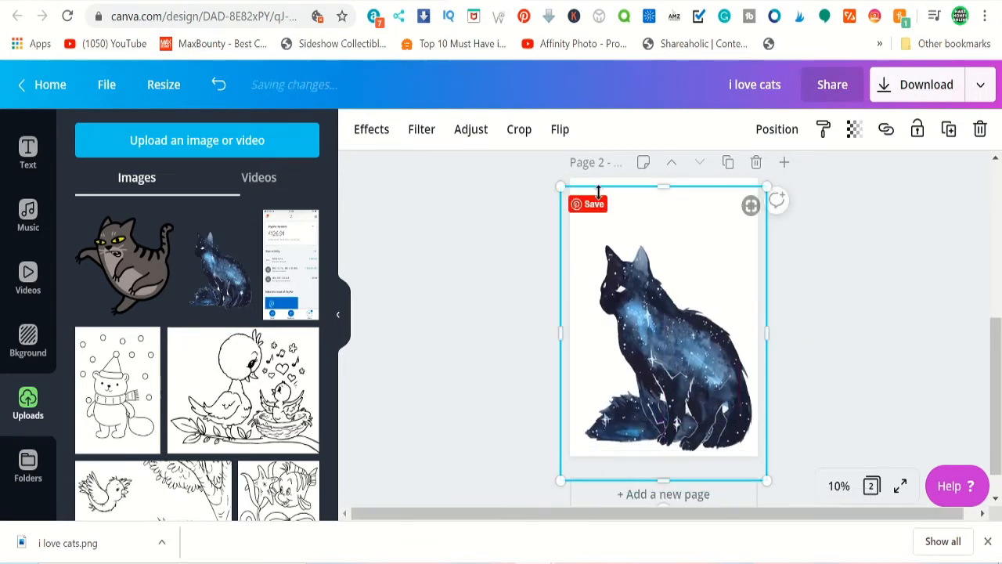
{"action": "left_click_drag", "start_coordinate": [562, 188], "coordinate": [532, 170]}
{"action": "left_click_drag", "start_coordinate": [656, 357], "coordinate": [672, 357]}
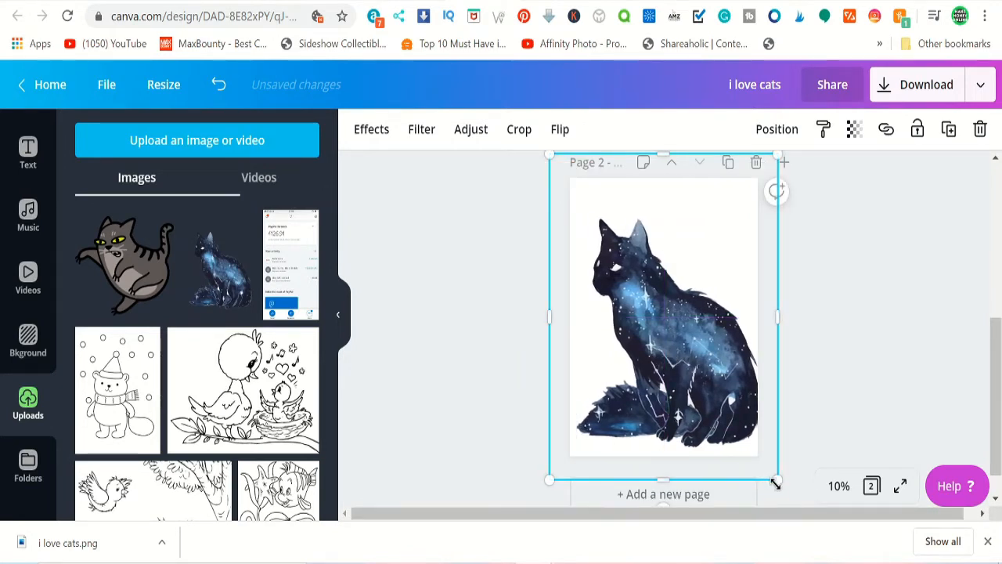
{"action": "left_click_drag", "start_coordinate": [769, 480], "coordinate": [766, 462]}
{"action": "left_click_drag", "start_coordinate": [671, 374], "coordinate": [667, 368]}
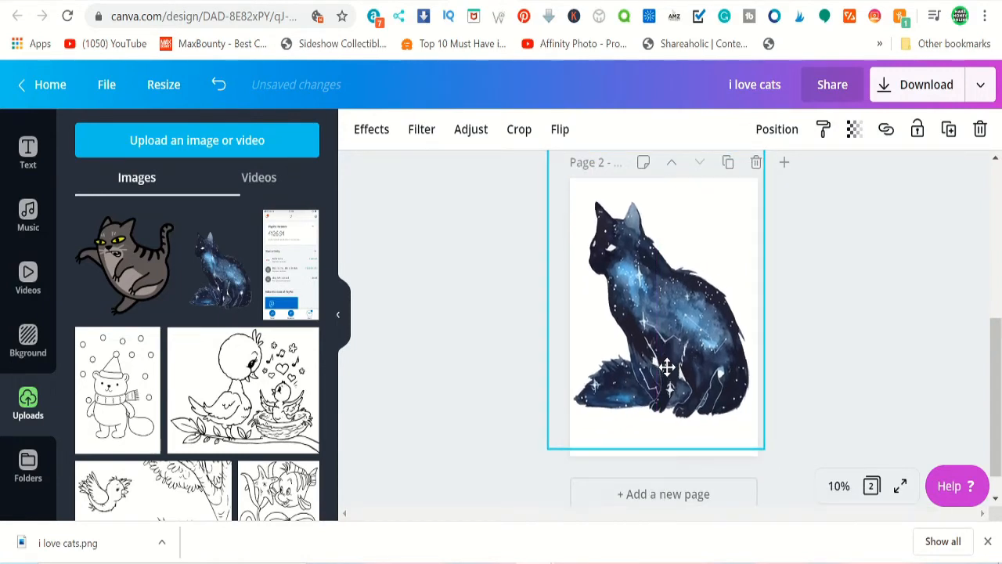
{"action": "left_click", "coordinate": [890, 335]}
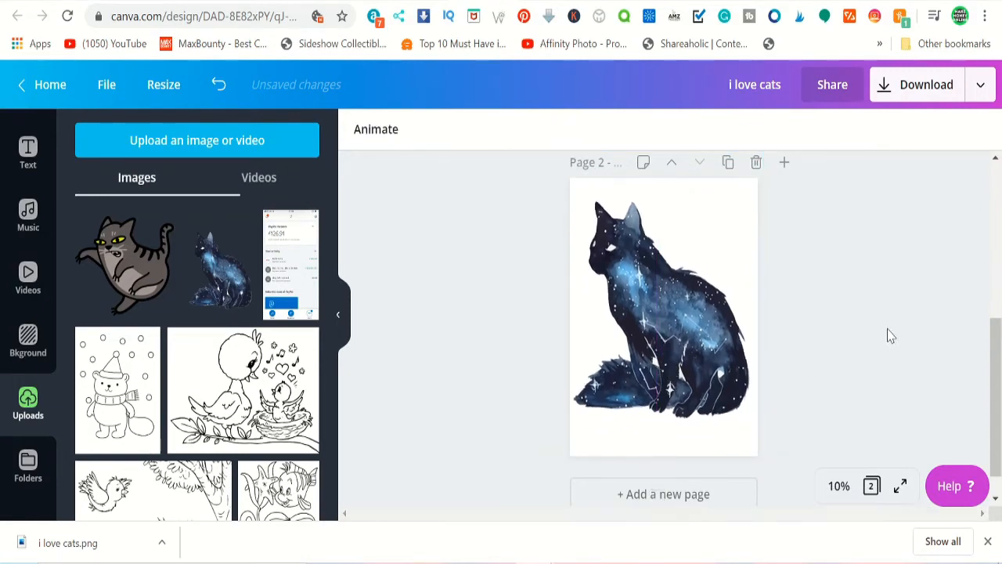
Download only page 2 as a PNG with a transparent background, and dismiss the published message
{"action": "left_click", "coordinate": [905, 101]}
{"action": "left_click", "coordinate": [866, 219]}
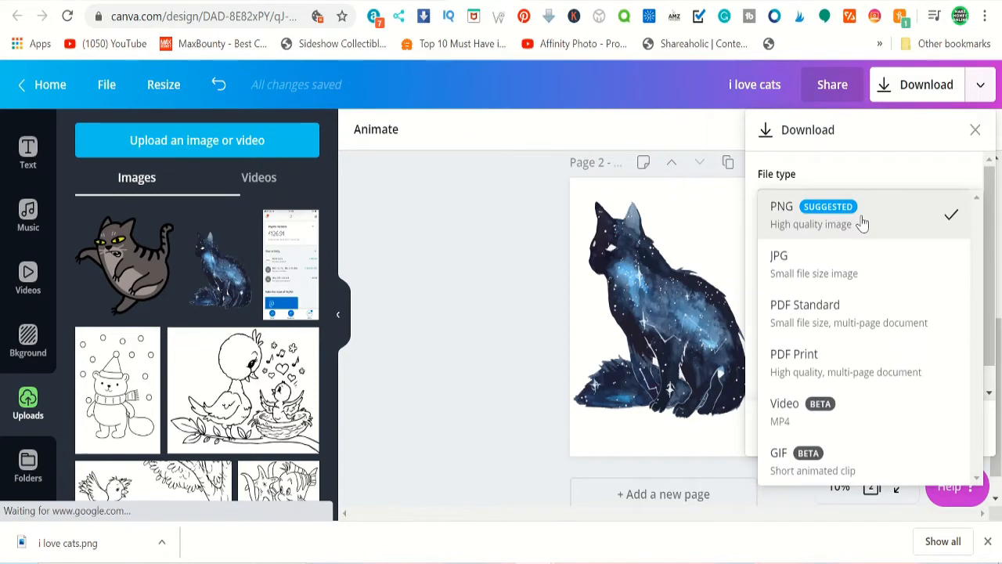
{"action": "left_click", "coordinate": [862, 224]}
{"action": "left_click", "coordinate": [764, 305]}
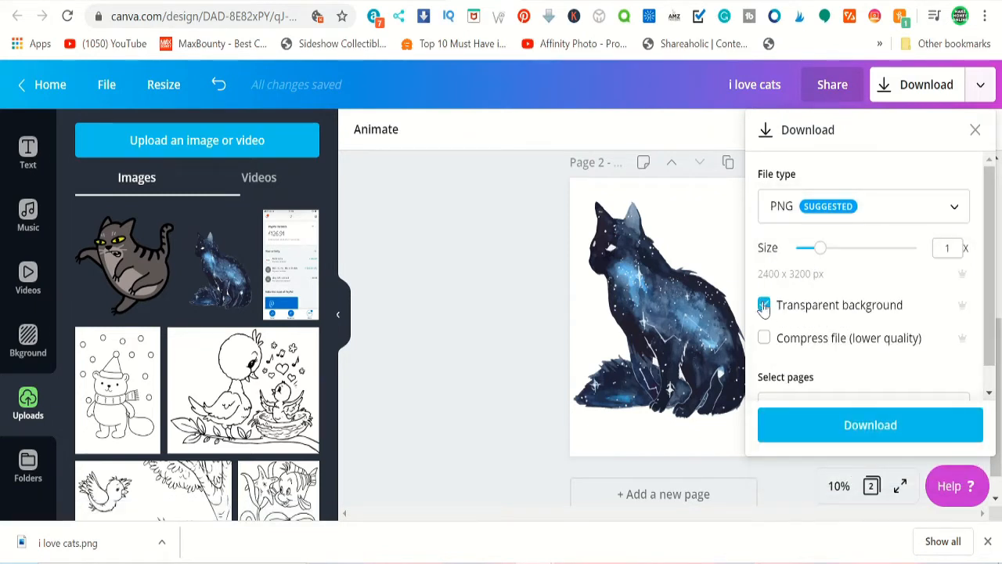
{"action": "scroll", "coordinate": [820, 377], "scroll_direction": "down", "scroll_amount": 1}
{"action": "left_click", "coordinate": [816, 383]}
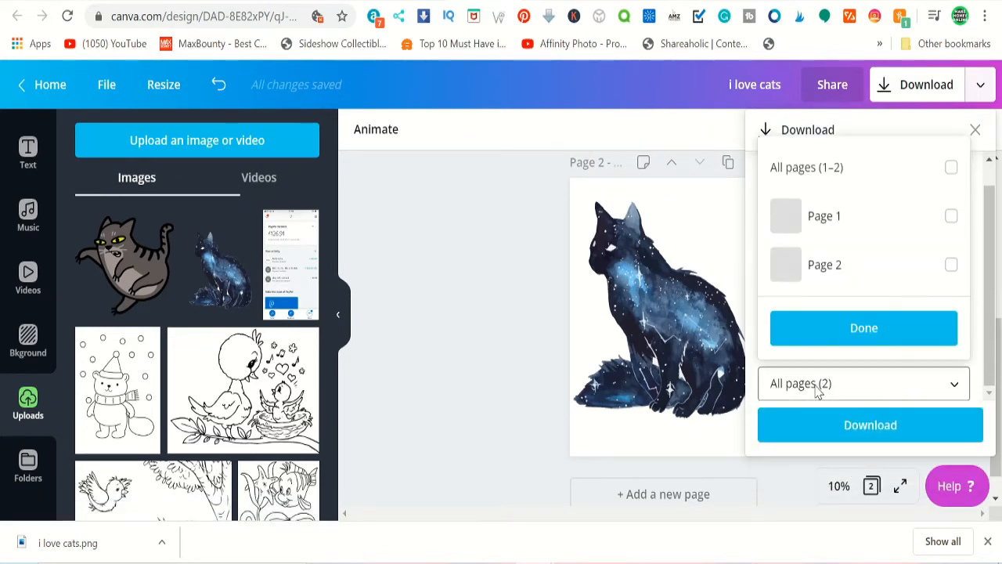
{"action": "left_click", "coordinate": [822, 267]}
{"action": "left_click", "coordinate": [869, 439]}
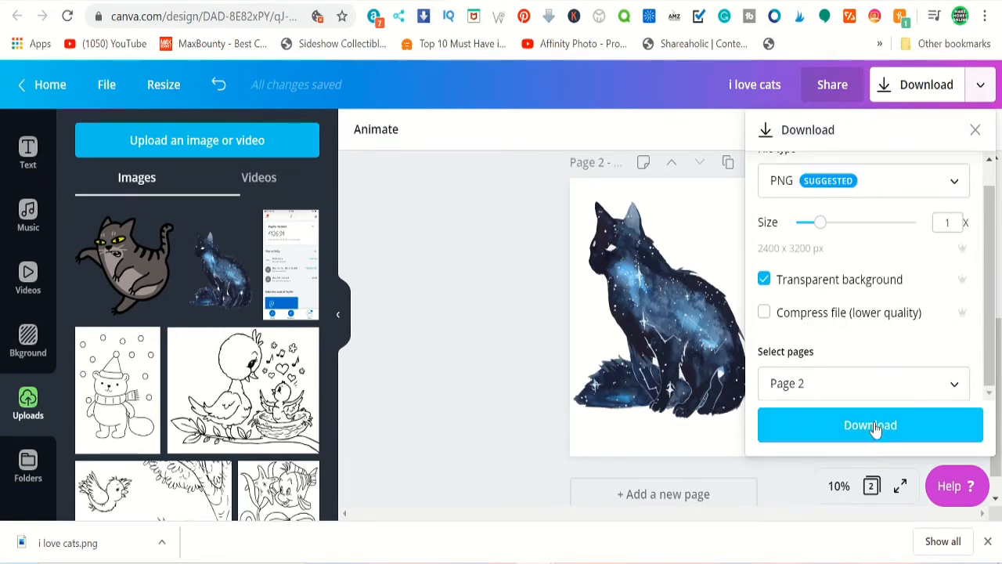
{"action": "left_click", "coordinate": [873, 426]}
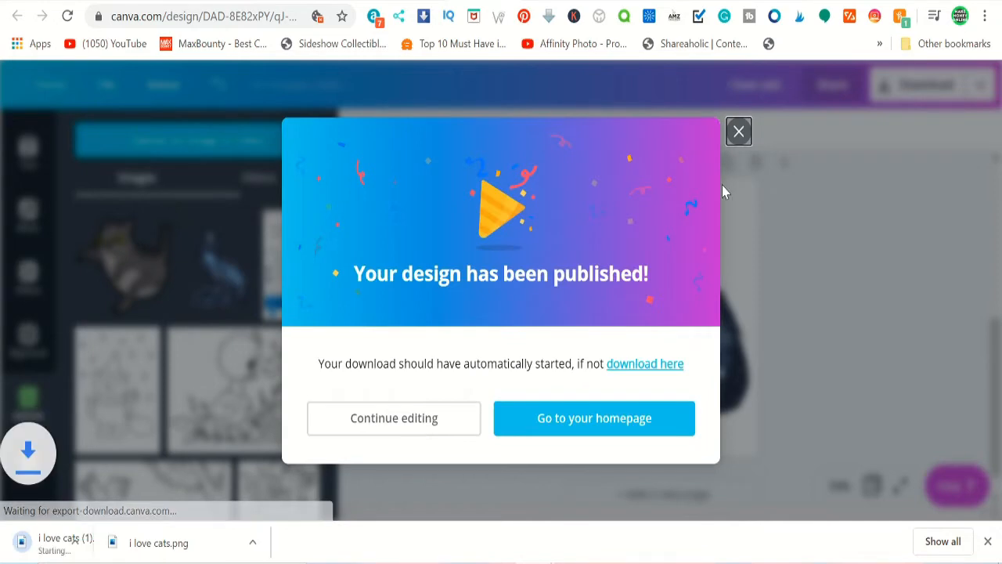
{"action": "left_click", "coordinate": [738, 130]}
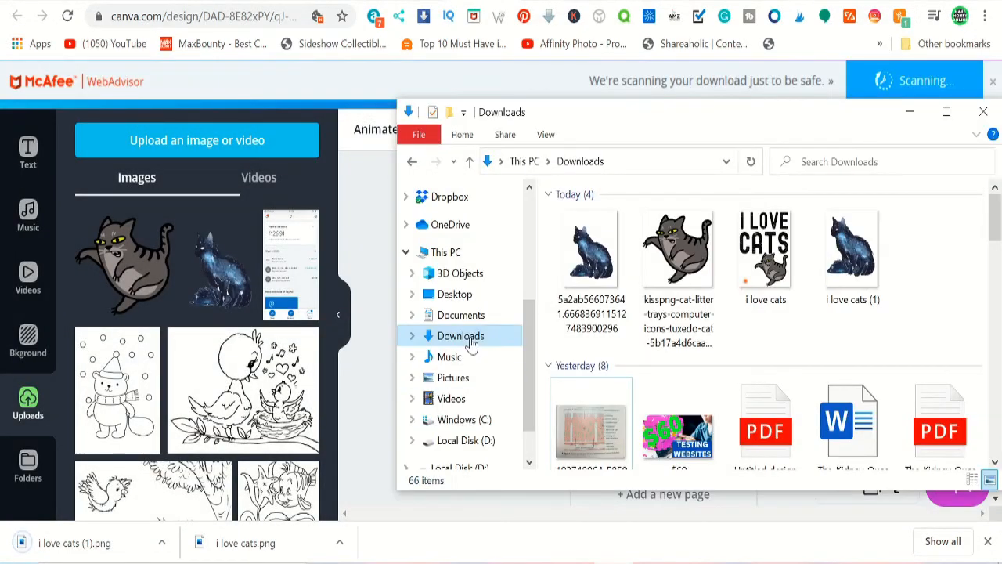
Delete the two source cat images from the Downloads folder and preview the exported "i love cats" designs
{"action": "left_click", "coordinate": [469, 340]}
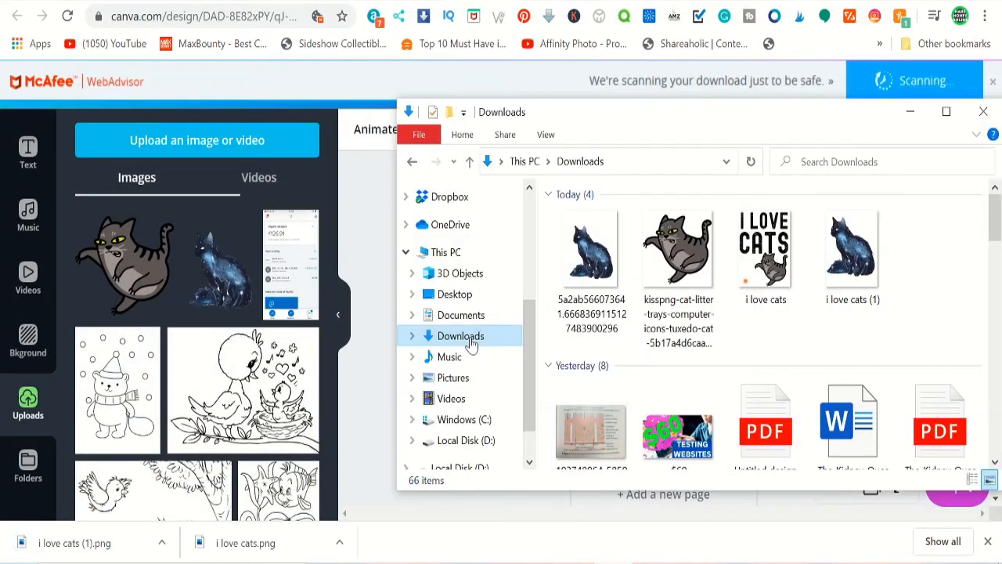
{"action": "left_click", "coordinate": [845, 258]}
{"action": "left_click", "coordinate": [758, 291], "text": "ctrl"}
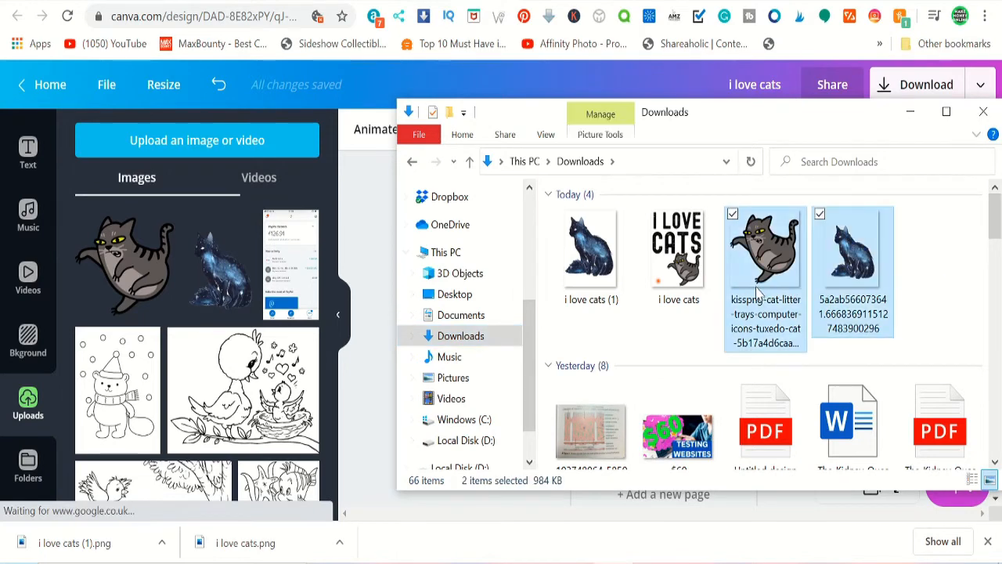
{"action": "key", "text": "Delete"}
{"action": "left_click", "coordinate": [604, 265]}
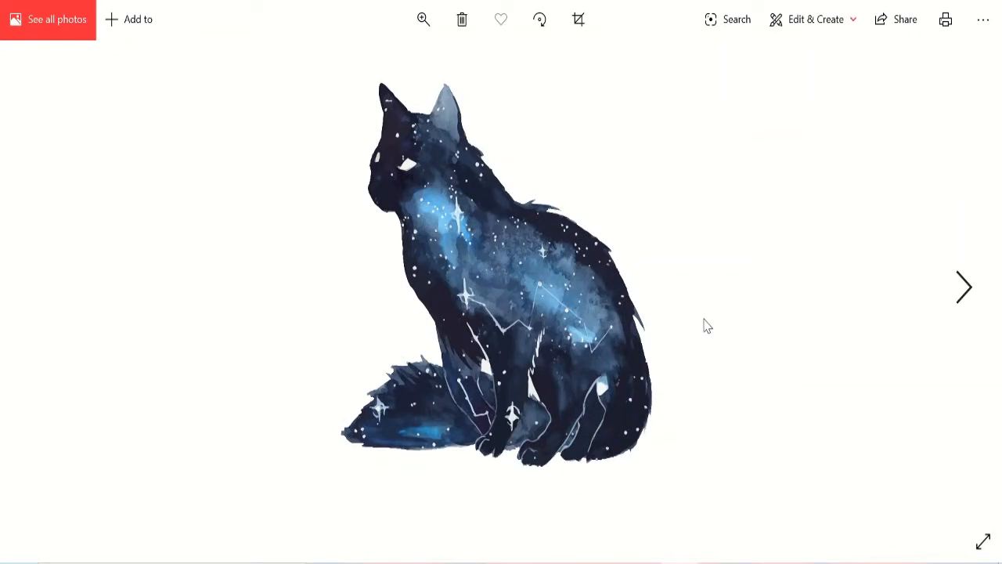
{"action": "key", "text": "Right"}
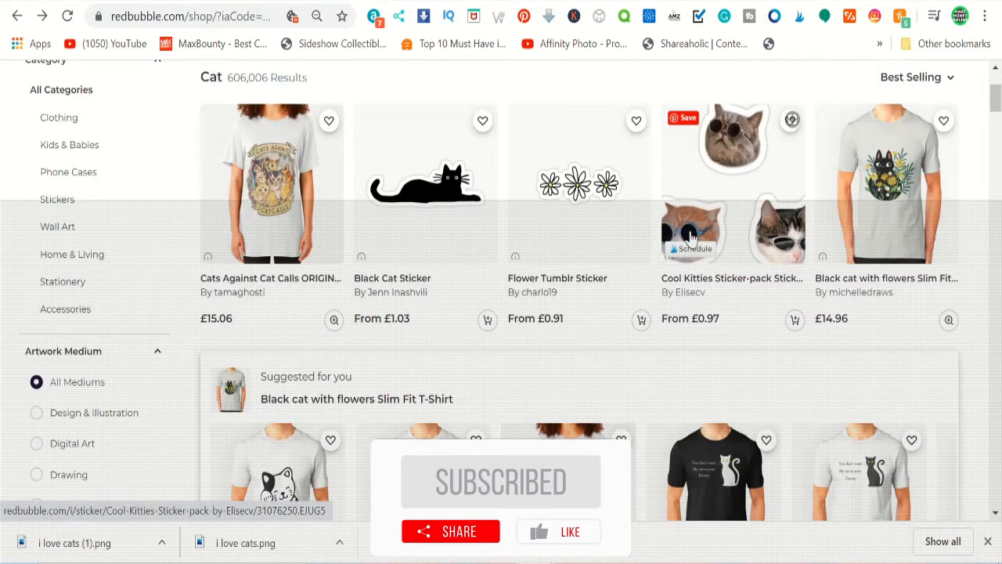
Switch to Redbubble and start adding a new work from the account
{"action": "scroll", "coordinate": [820, 280], "scroll_direction": "up", "scroll_amount": 2}
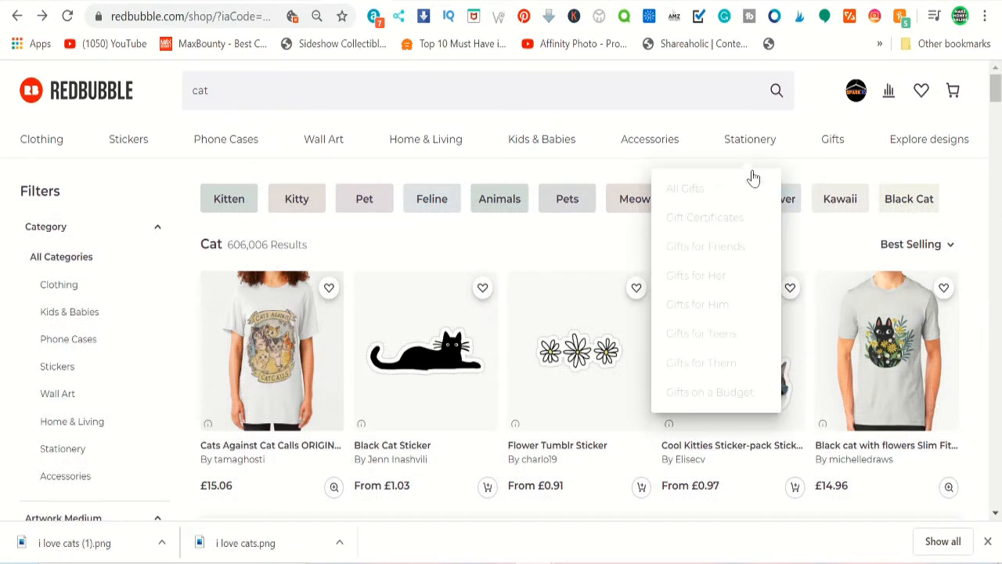
{"action": "left_click", "coordinate": [856, 92]}
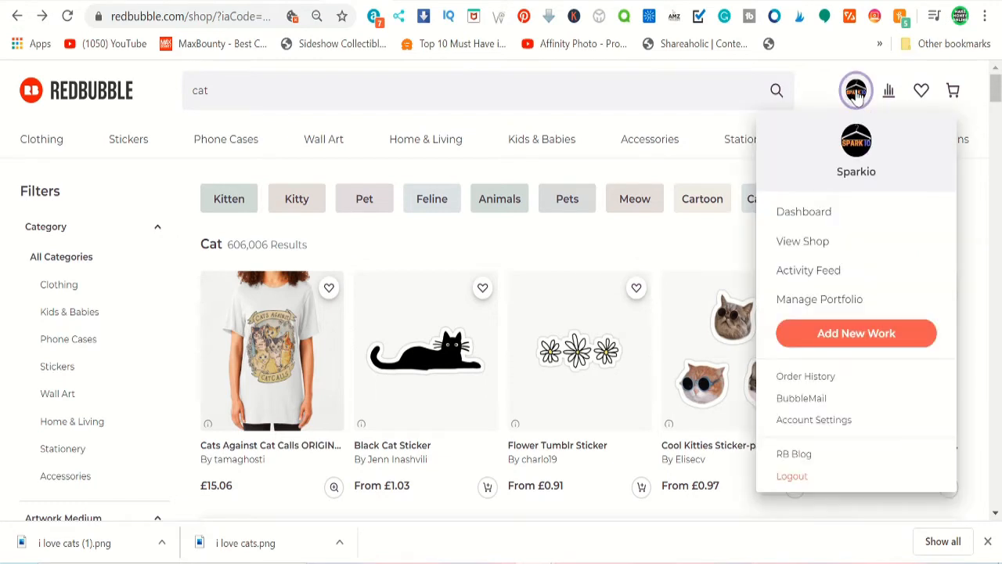
{"action": "left_click", "coordinate": [866, 335]}
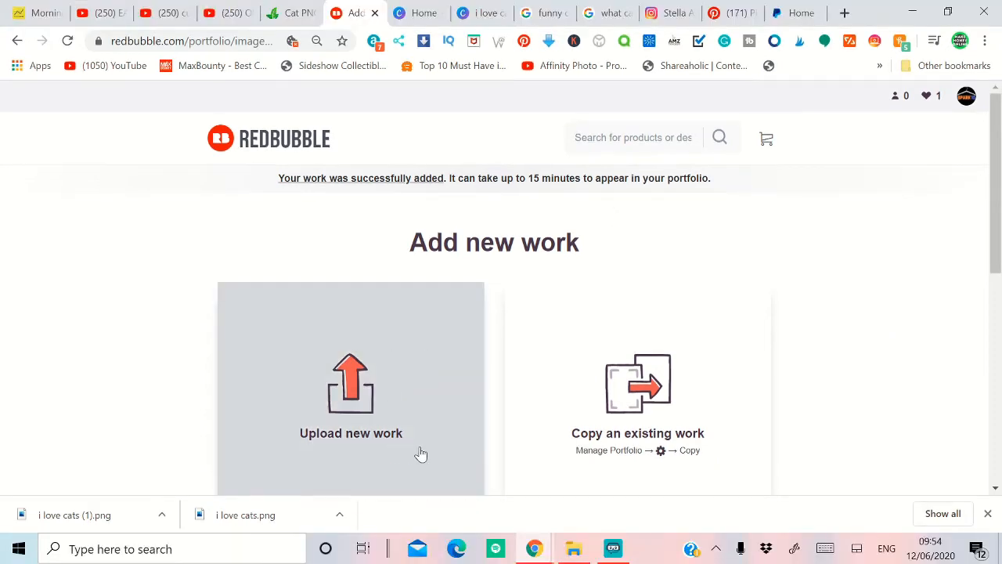
Upload the "i love cats" PNG from the Downloads folder as the new work
{"action": "scroll", "coordinate": [396, 447], "scroll_direction": "down", "scroll_amount": 1}
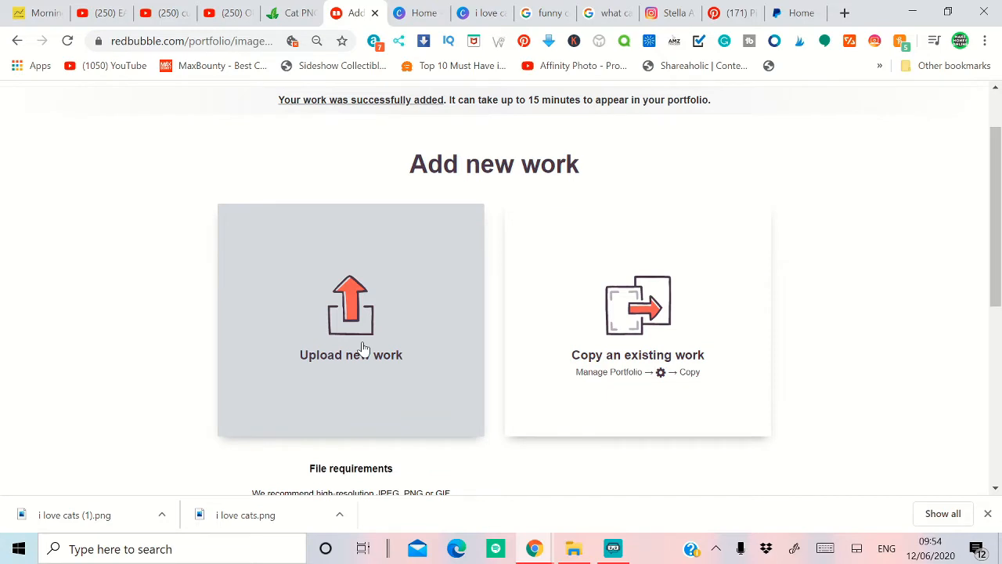
{"action": "left_click", "coordinate": [355, 342]}
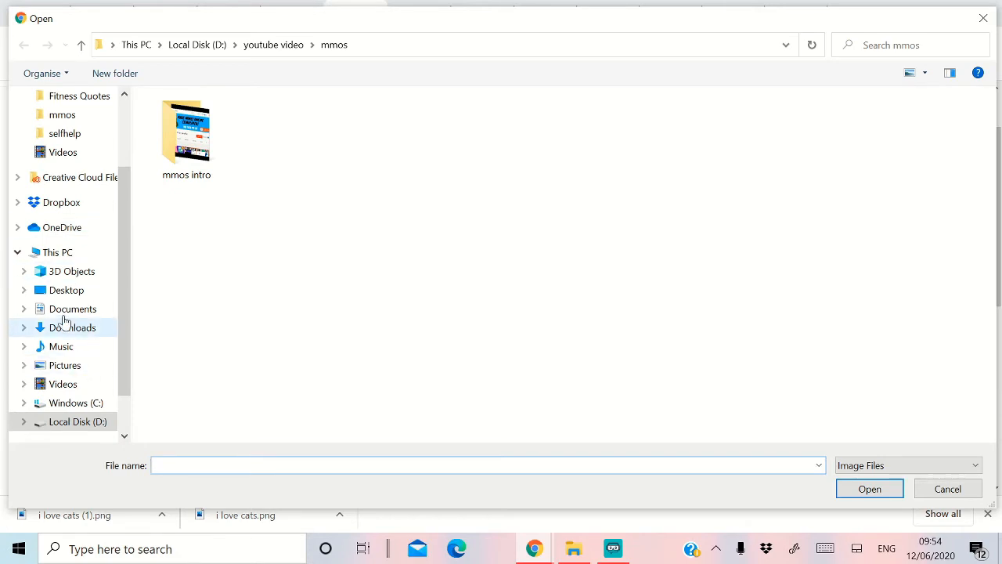
{"action": "left_click", "coordinate": [72, 332]}
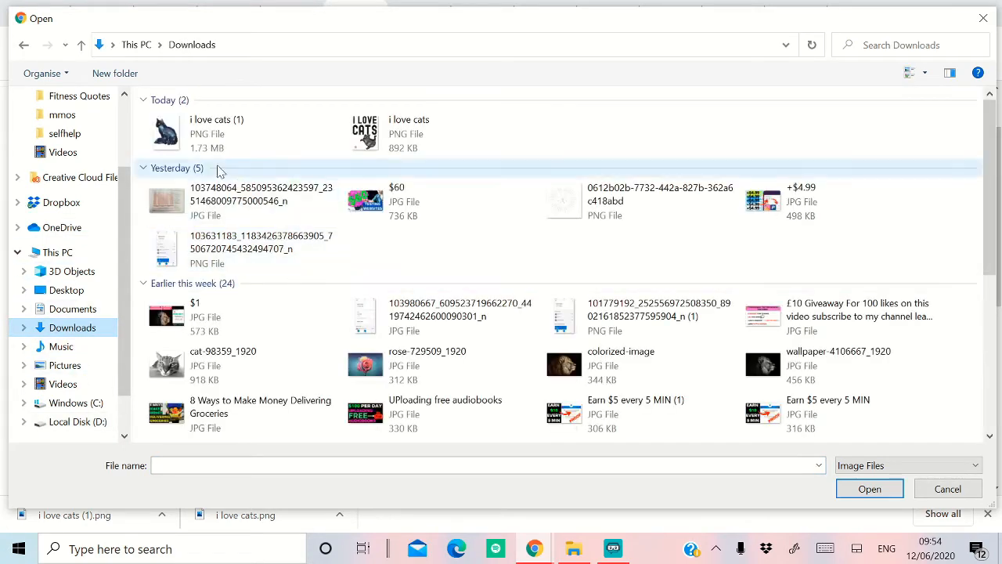
{"action": "left_click", "coordinate": [422, 133]}
{"action": "left_click", "coordinate": [869, 489]}
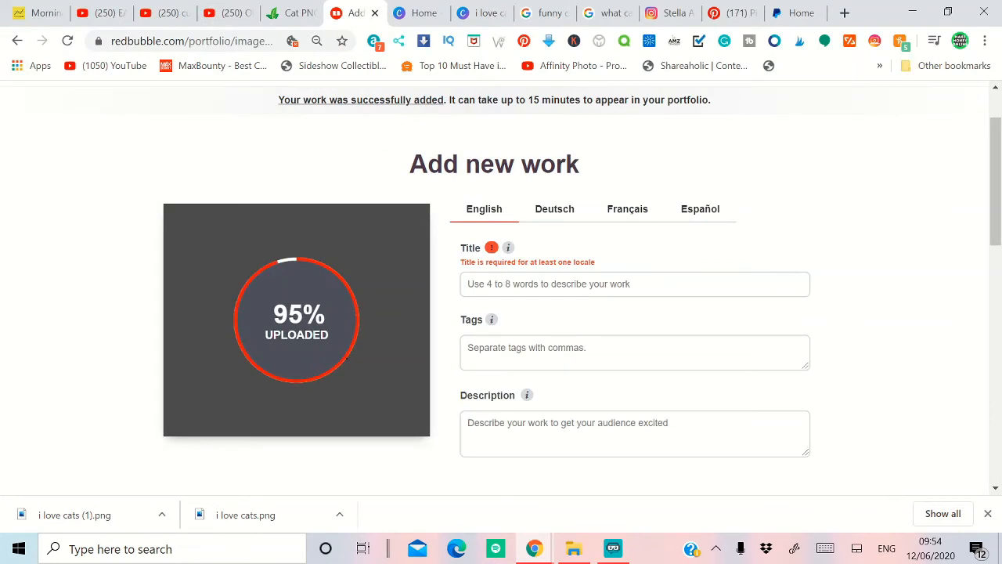
Set the English title of the work to "I love cats"
{"action": "left_click", "coordinate": [507, 283]}
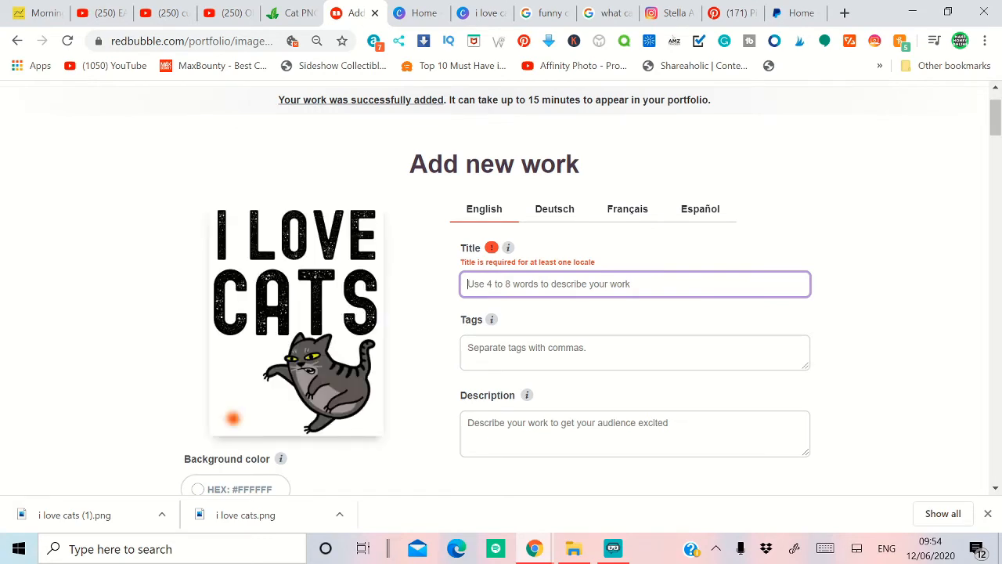
{"action": "type", "text": "I love cats"}
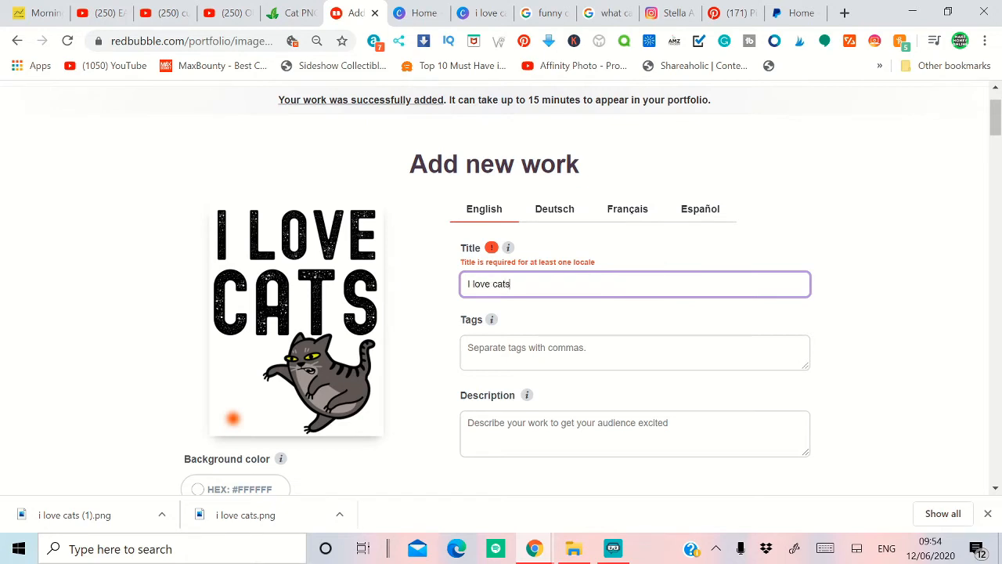
{"action": "key", "text": "Tab"}
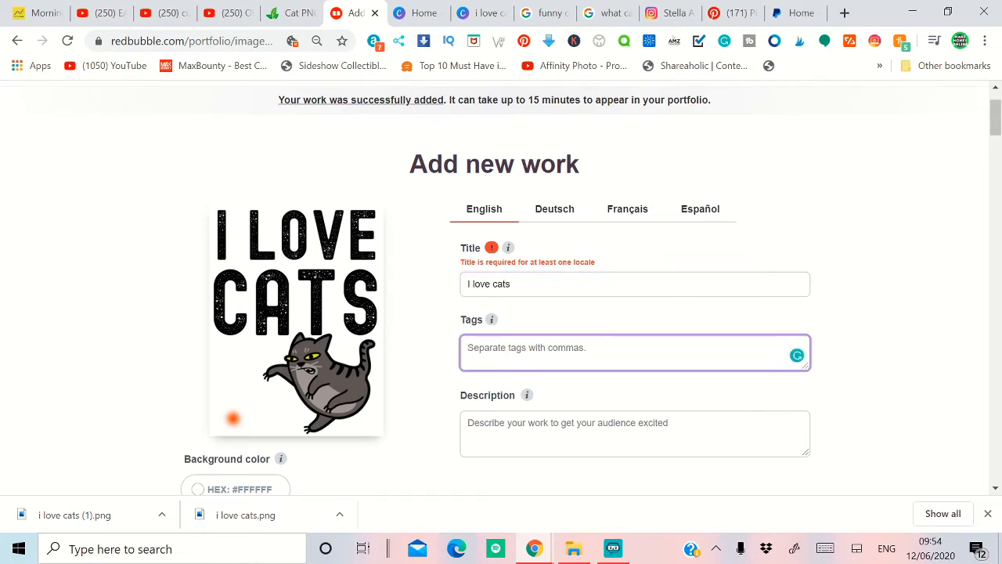
Enter the tags "cats, i love cats, cats t-shirt" and the description "i love cats t-shirts"
{"action": "type", "text": "cats, I love"}
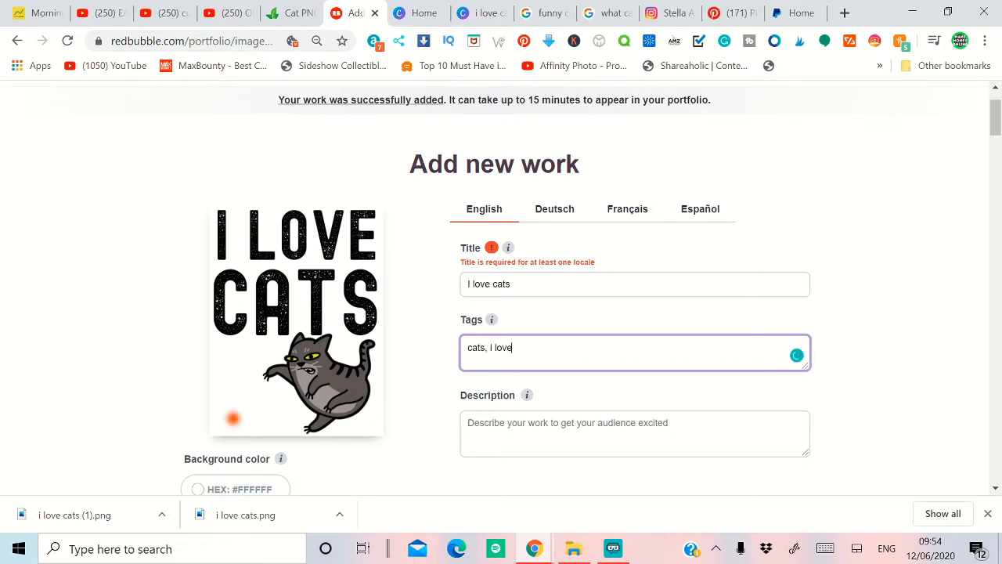
{"action": "type", "text": " cats, "}
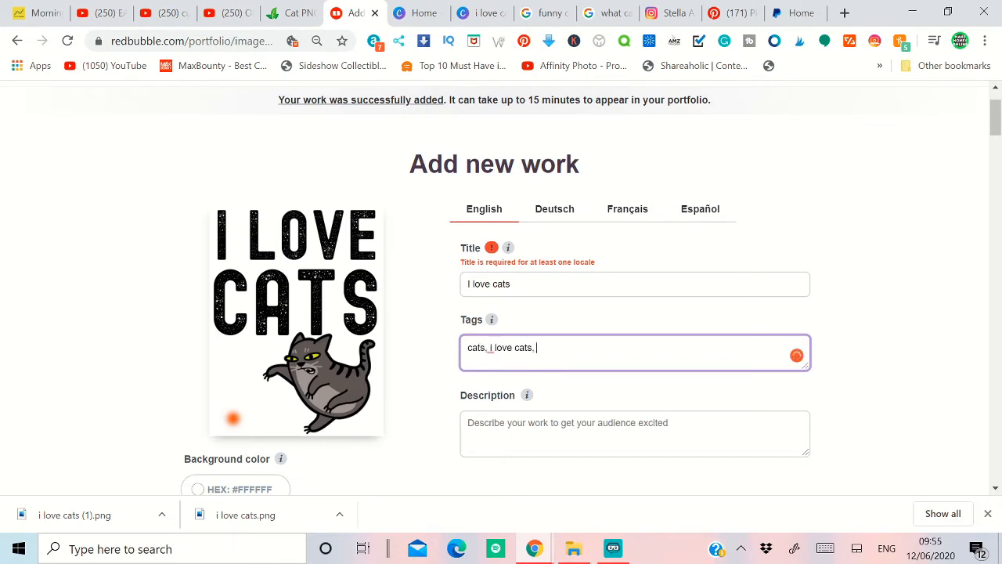
{"action": "type", "text": "cats t-shirt"}
{"action": "key", "text": "Tab"}
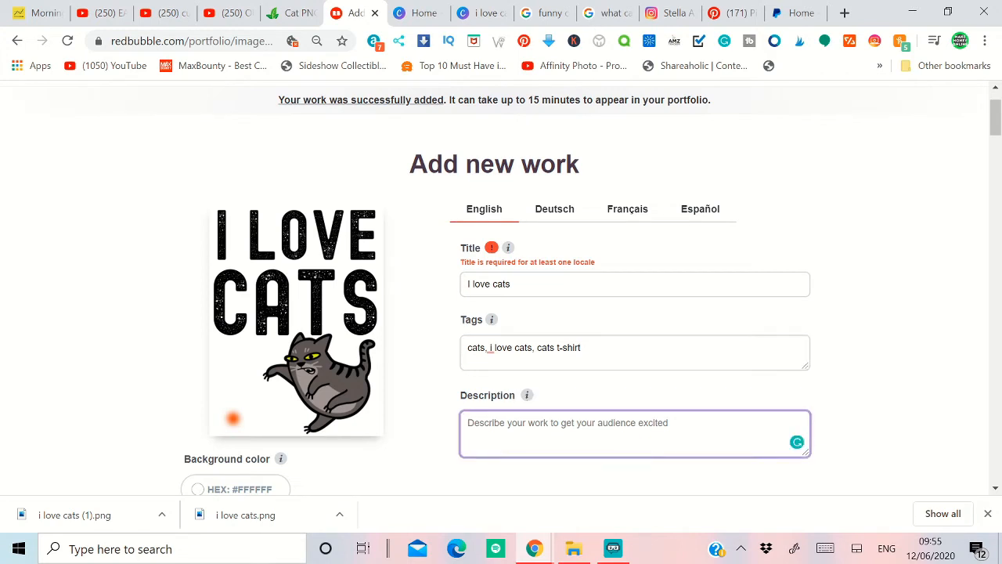
{"action": "type", "text": "I love"}
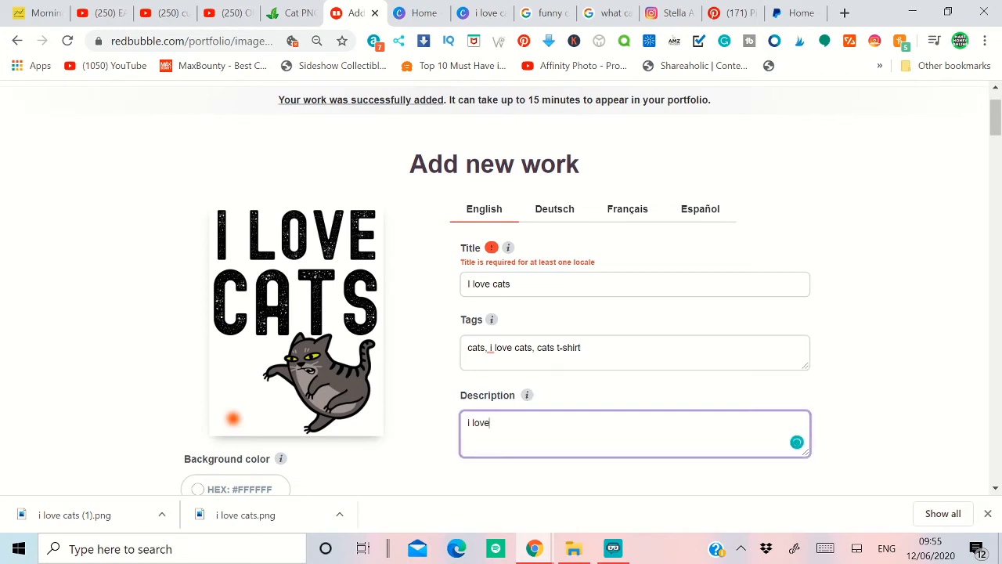
{"action": "type", "text": " cats t-shirts"}
Disable the Phone Cases & Skins, Pillows & Totes, and Phone Wallets products for this design
{"action": "scroll", "coordinate": [517, 406], "scroll_direction": "down", "scroll_amount": 2}
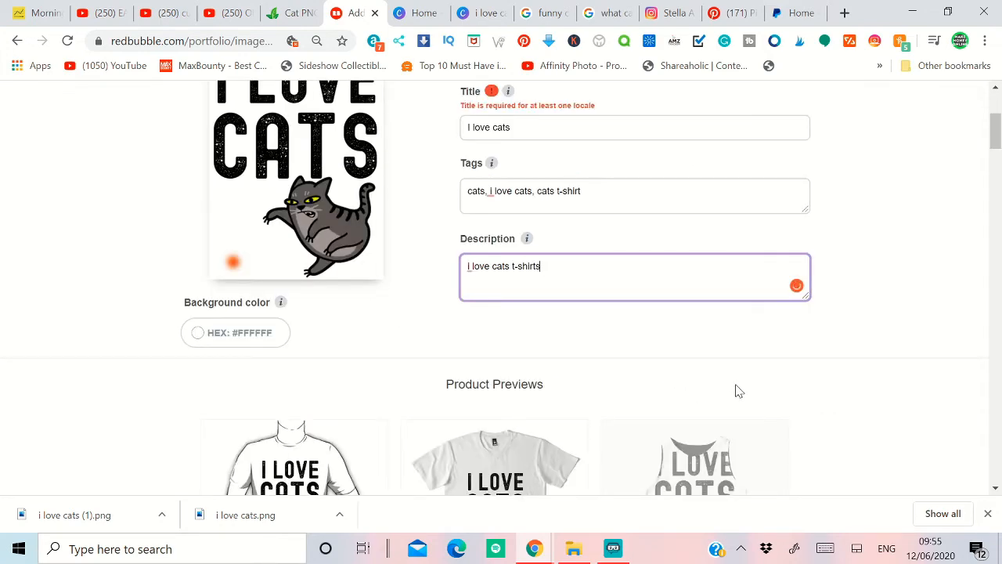
{"action": "scroll", "coordinate": [548, 352], "scroll_direction": "down", "scroll_amount": 3}
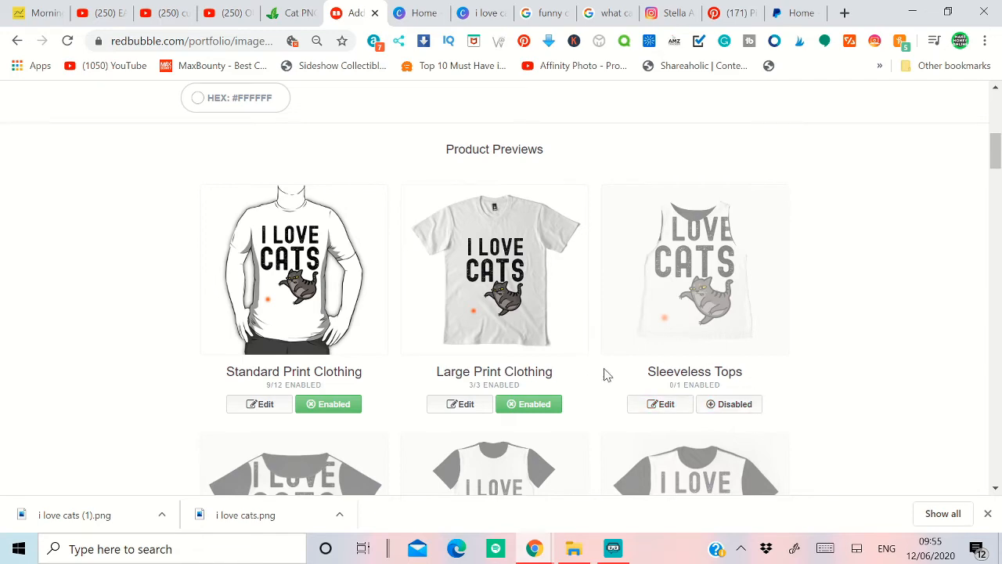
{"action": "scroll", "coordinate": [603, 375], "scroll_direction": "down", "scroll_amount": 4}
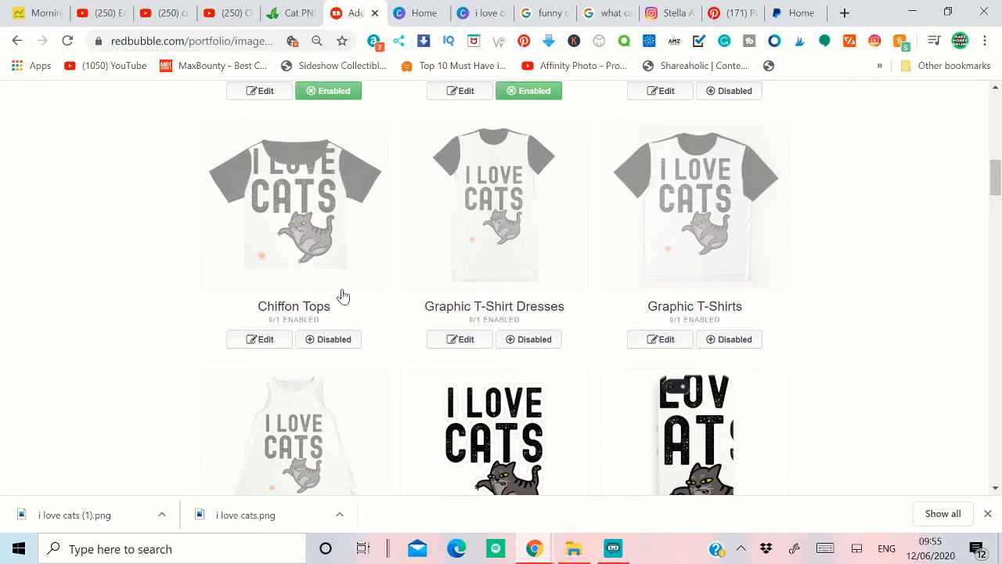
{"action": "scroll", "coordinate": [342, 295], "scroll_direction": "down", "scroll_amount": 1}
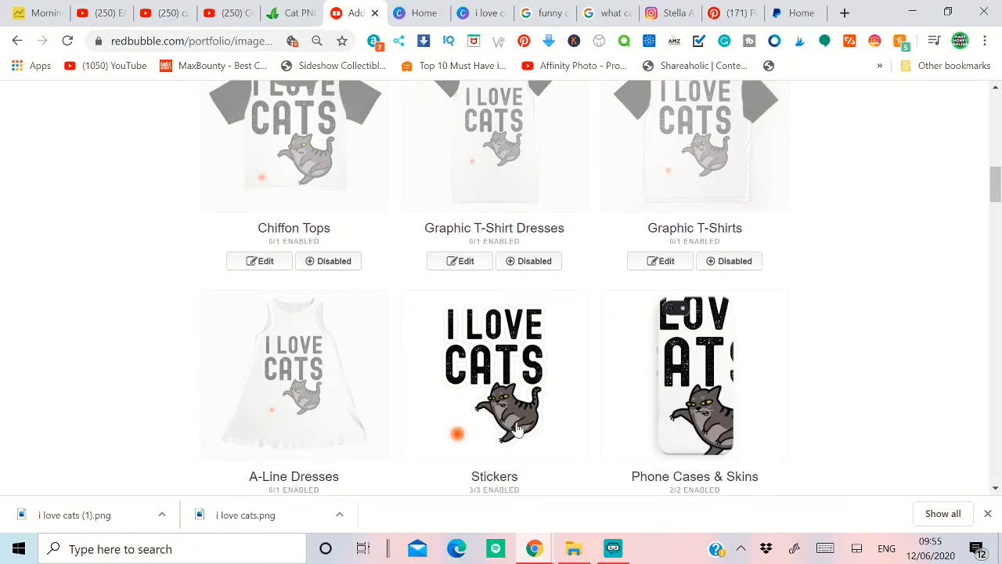
{"action": "scroll", "coordinate": [657, 423], "scroll_direction": "down", "scroll_amount": 2}
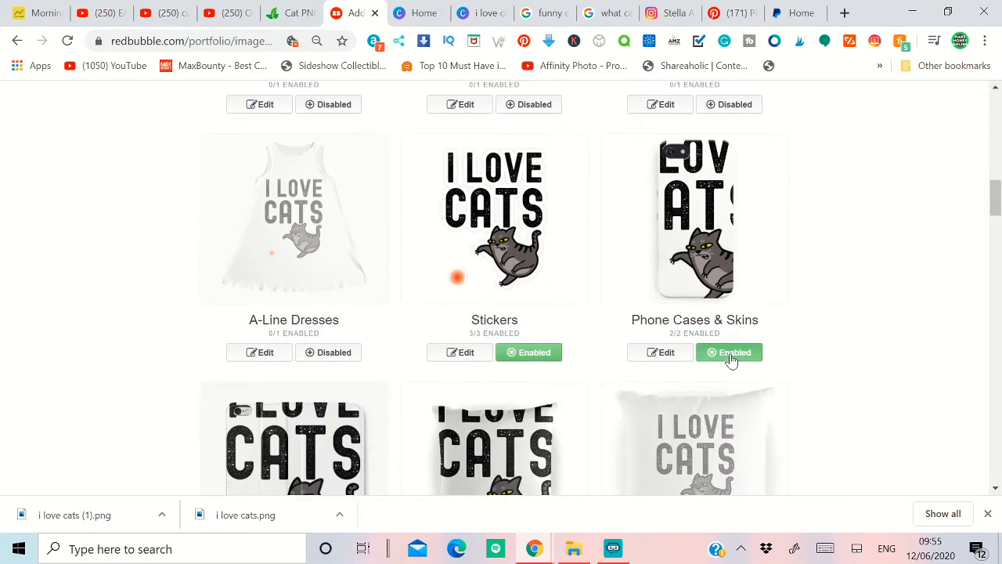
{"action": "left_click", "coordinate": [728, 352]}
{"action": "scroll", "coordinate": [629, 417], "scroll_direction": "down", "scroll_amount": 2}
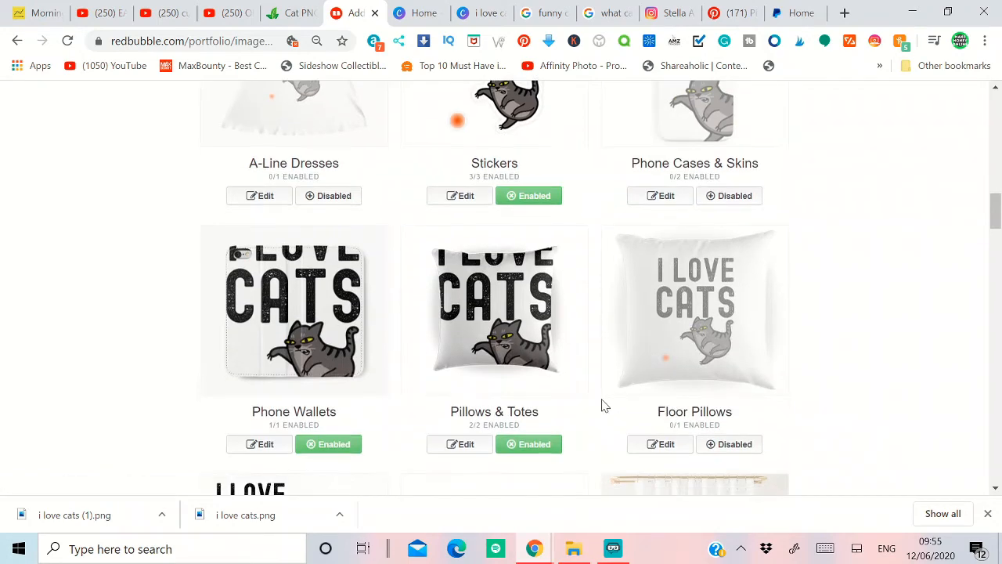
{"action": "left_click", "coordinate": [534, 446]}
{"action": "left_click", "coordinate": [334, 445]}
Disable the Prints, Cards & Posters; Pouches, Laptop Skins & Sleeves; Travel Mugs; and Mugs products
{"action": "scroll", "coordinate": [568, 405], "scroll_direction": "down", "scroll_amount": 4}
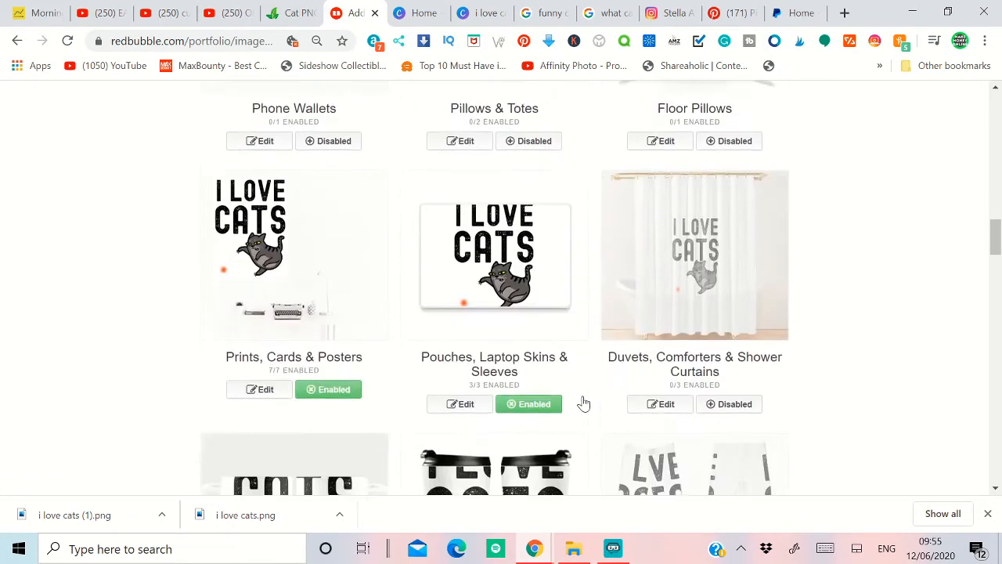
{"action": "left_click", "coordinate": [327, 381]}
{"action": "left_click", "coordinate": [534, 398]}
{"action": "scroll", "coordinate": [556, 404], "scroll_direction": "down", "scroll_amount": 3}
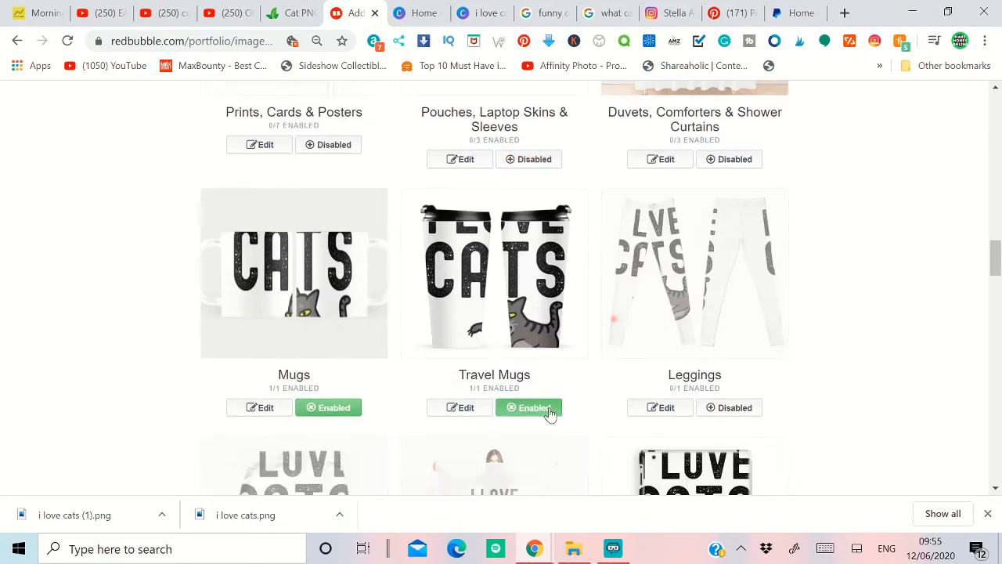
{"action": "left_click", "coordinate": [550, 409]}
{"action": "left_click", "coordinate": [324, 408]}
Disable the Tablet Cases & Skins, Art Board Prints, and Acrylic Blocks & Coasters products for this design
{"action": "scroll", "coordinate": [617, 420], "scroll_direction": "down", "scroll_amount": 2}
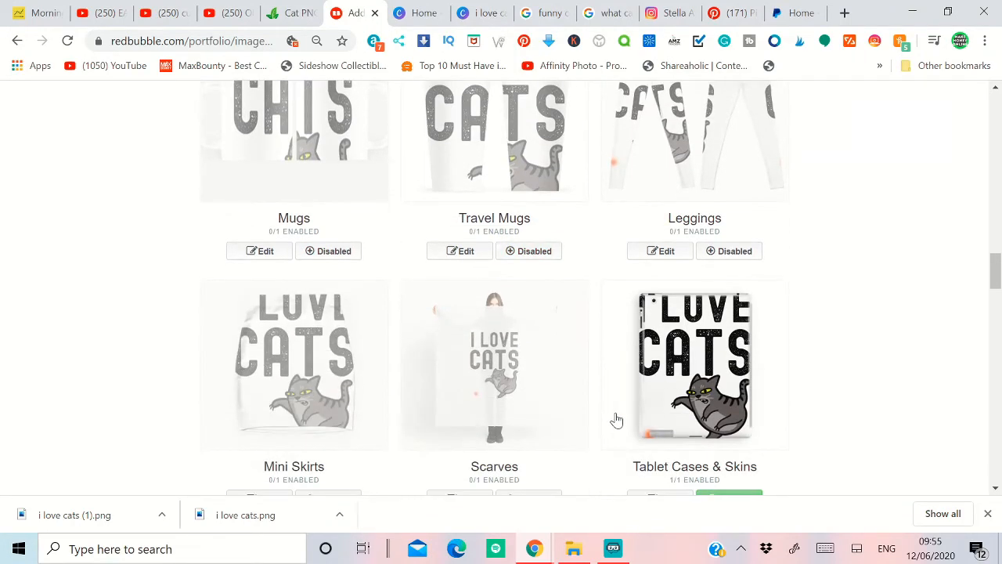
{"action": "scroll", "coordinate": [617, 420], "scroll_direction": "down", "scroll_amount": 1}
{"action": "left_click", "coordinate": [736, 425]}
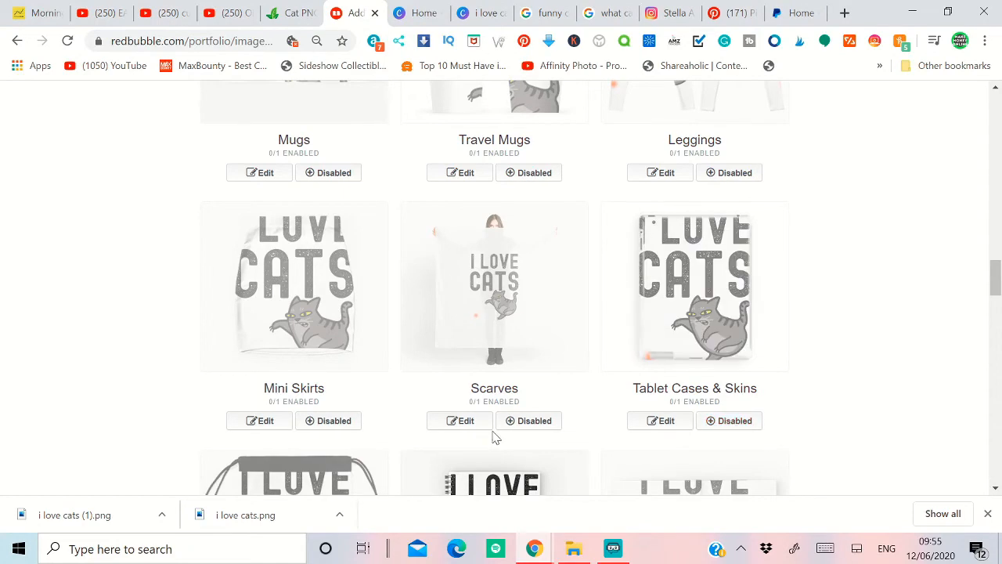
{"action": "scroll", "coordinate": [493, 437], "scroll_direction": "down", "scroll_amount": 3}
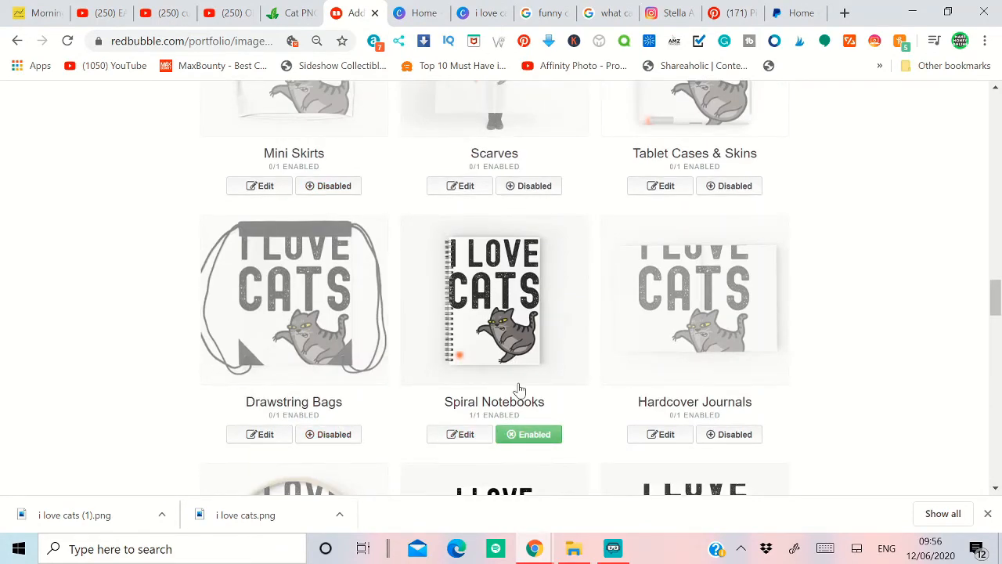
{"action": "scroll", "coordinate": [517, 390], "scroll_direction": "down", "scroll_amount": 3}
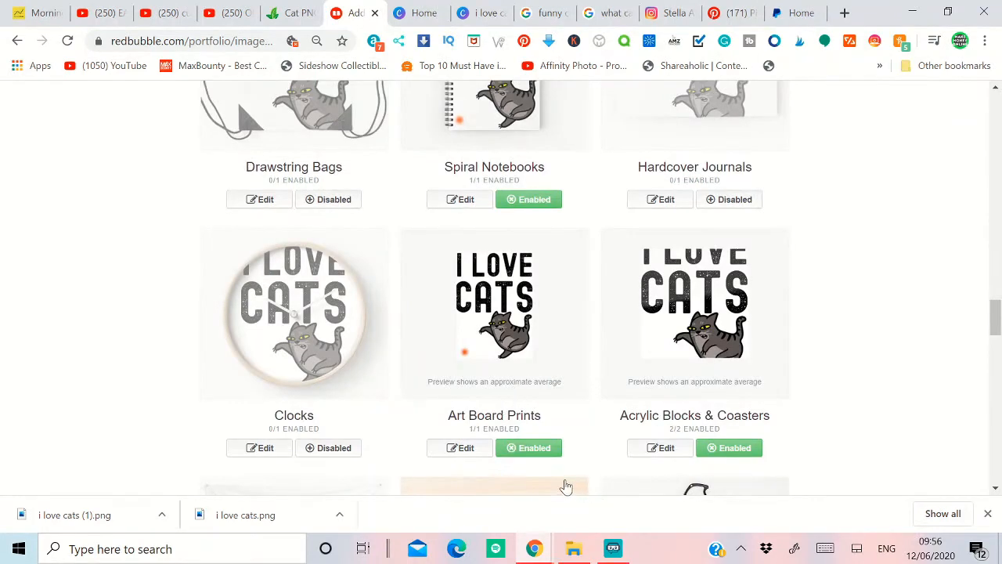
{"action": "left_click", "coordinate": [547, 449]}
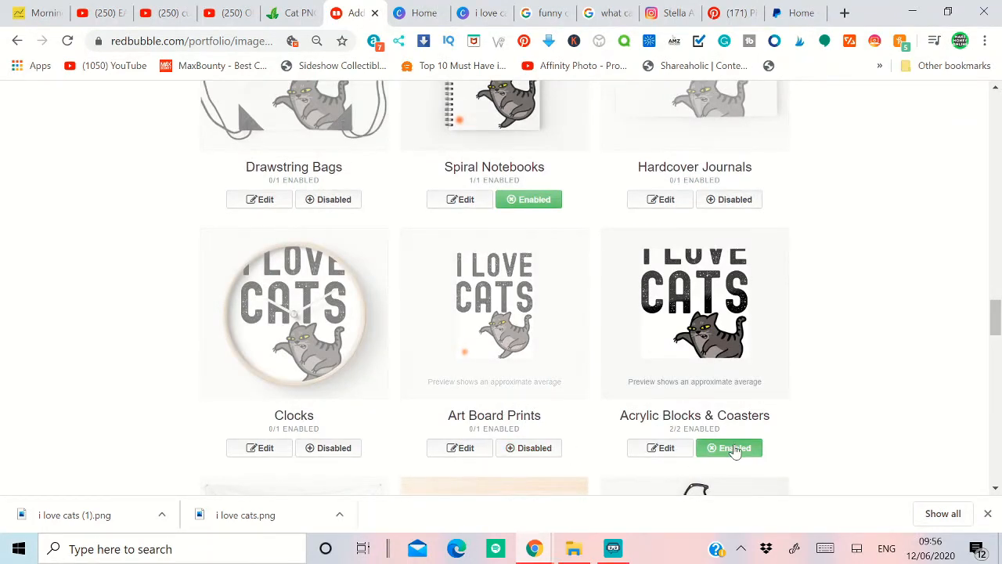
{"action": "left_click", "coordinate": [734, 448]}
Disable the Water Bottles and Pin Buttons products, leaving Cotton Tote Bags enabled, and check the remaining products in the list
{"action": "scroll", "coordinate": [734, 449], "scroll_direction": "down", "scroll_amount": 5}
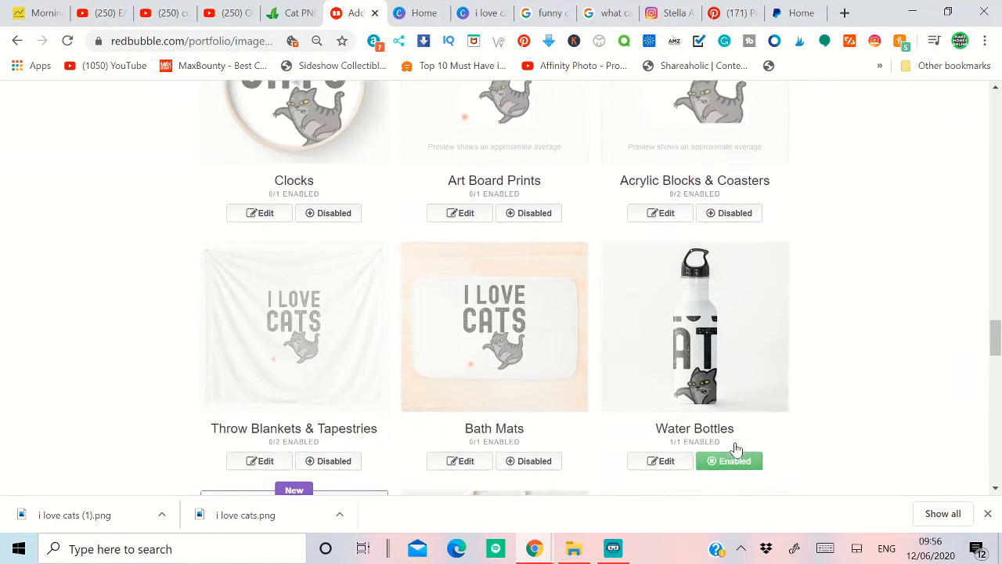
{"action": "left_click", "coordinate": [726, 307]}
{"action": "scroll", "coordinate": [716, 329], "scroll_direction": "down", "scroll_amount": 2}
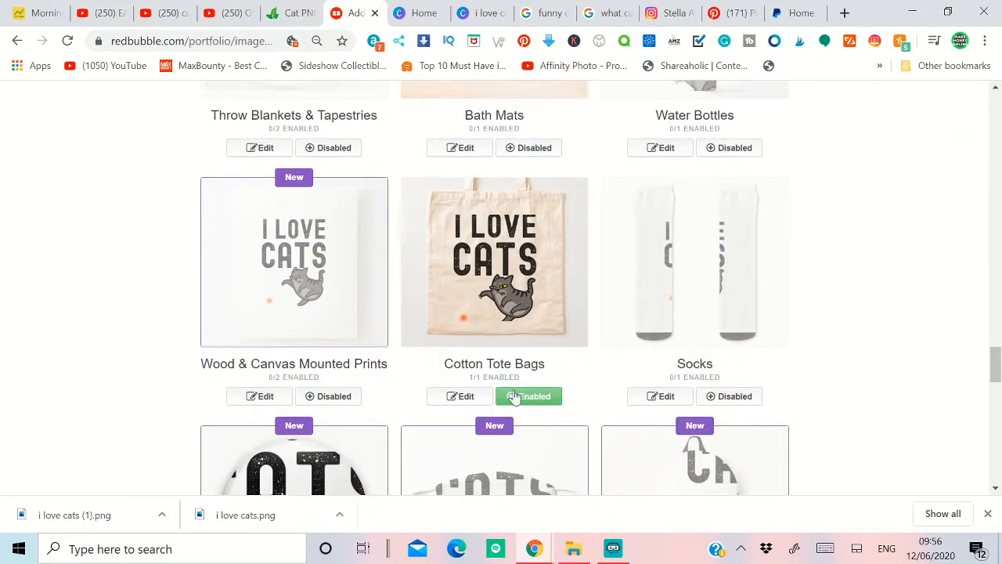
{"action": "scroll", "coordinate": [461, 353], "scroll_direction": "down", "scroll_amount": 4}
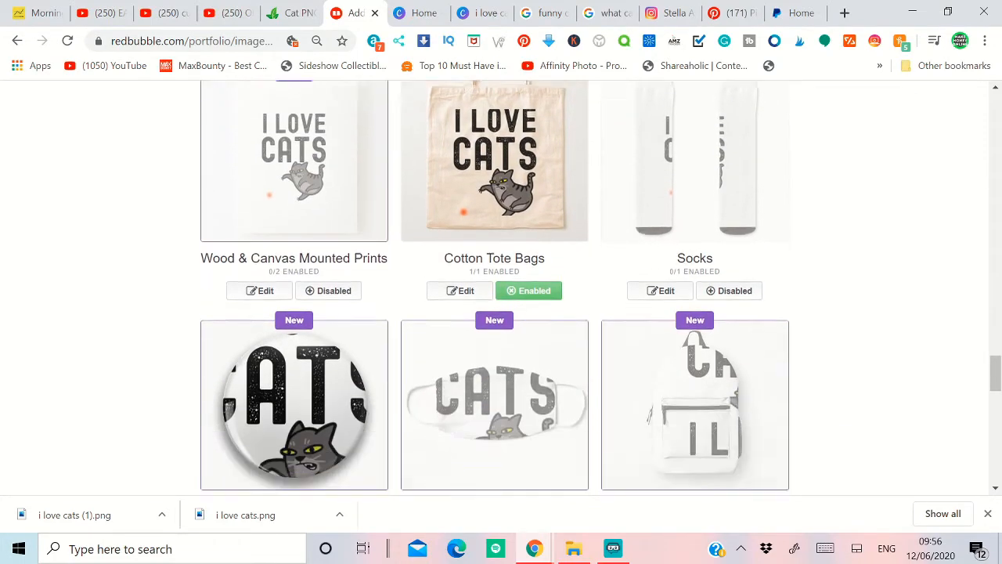
{"action": "left_click", "coordinate": [335, 331]}
{"action": "scroll", "coordinate": [338, 335], "scroll_direction": "down", "scroll_amount": 2}
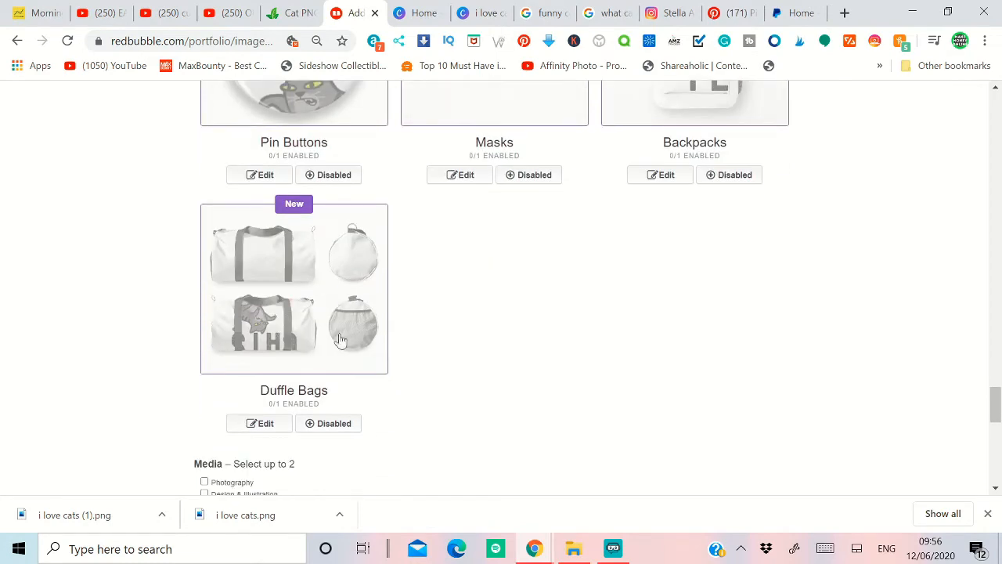
{"action": "scroll", "coordinate": [592, 353], "scroll_direction": "up", "scroll_amount": 2}
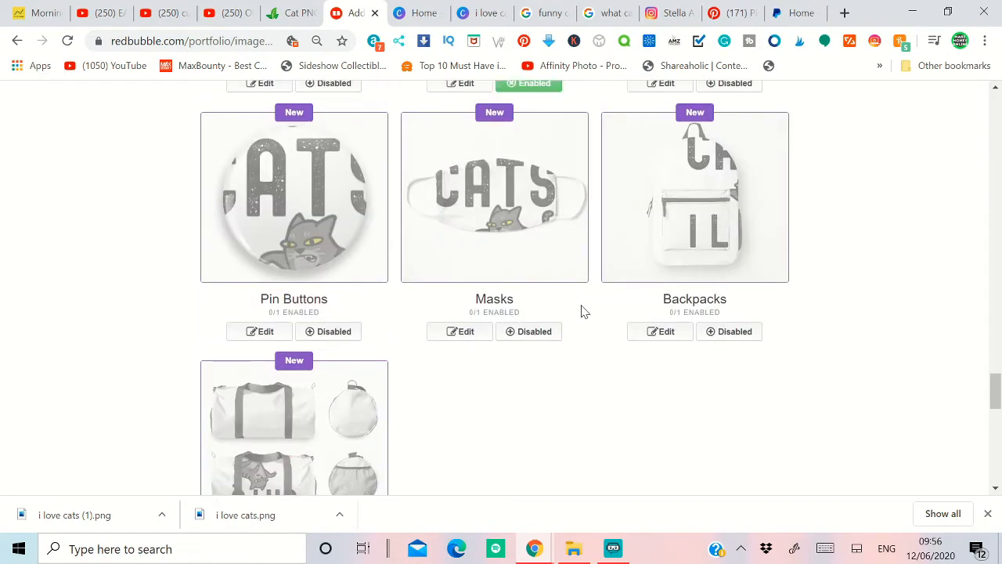
{"action": "scroll", "coordinate": [580, 311], "scroll_direction": "down", "scroll_amount": 3}
{"action": "scroll", "coordinate": [572, 305], "scroll_direction": "up", "scroll_amount": 3}
Set the media to Design & Illustration, mark the work as not mature content, and save the work
{"action": "scroll", "coordinate": [517, 289], "scroll_direction": "down", "scroll_amount": 5}
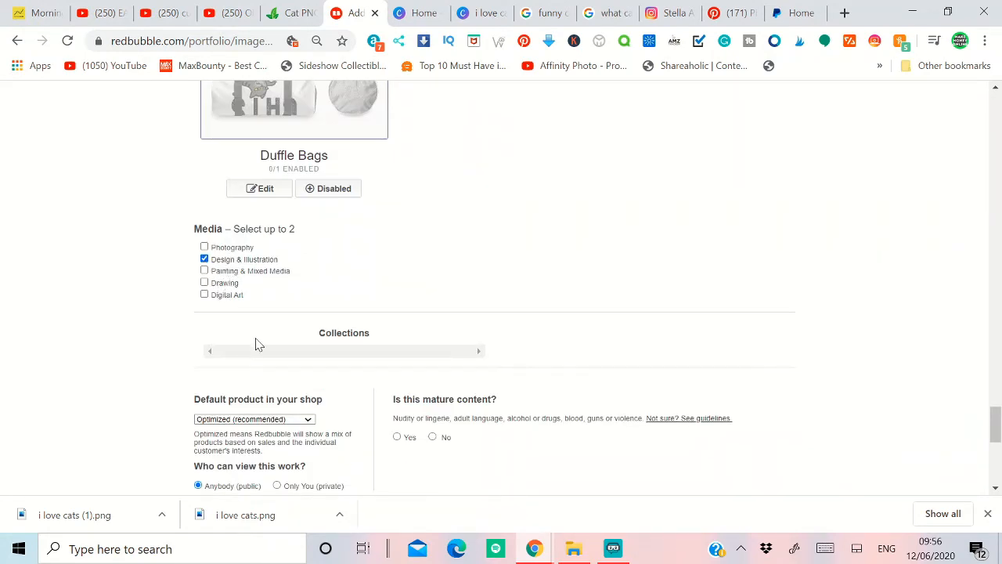
{"action": "scroll", "coordinate": [255, 342], "scroll_direction": "down", "scroll_amount": 2}
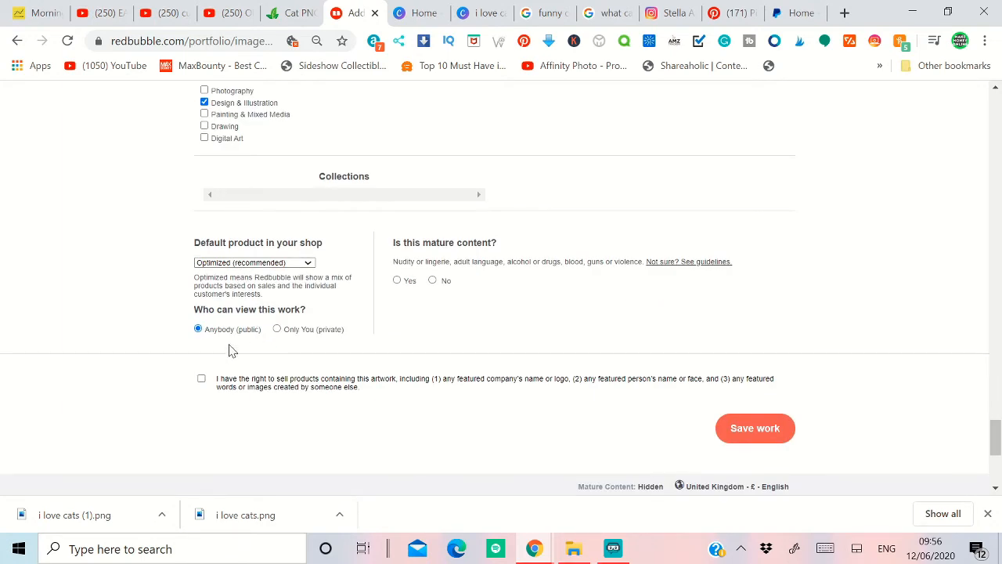
{"action": "left_click", "coordinate": [435, 281]}
{"action": "left_click", "coordinate": [767, 440]}
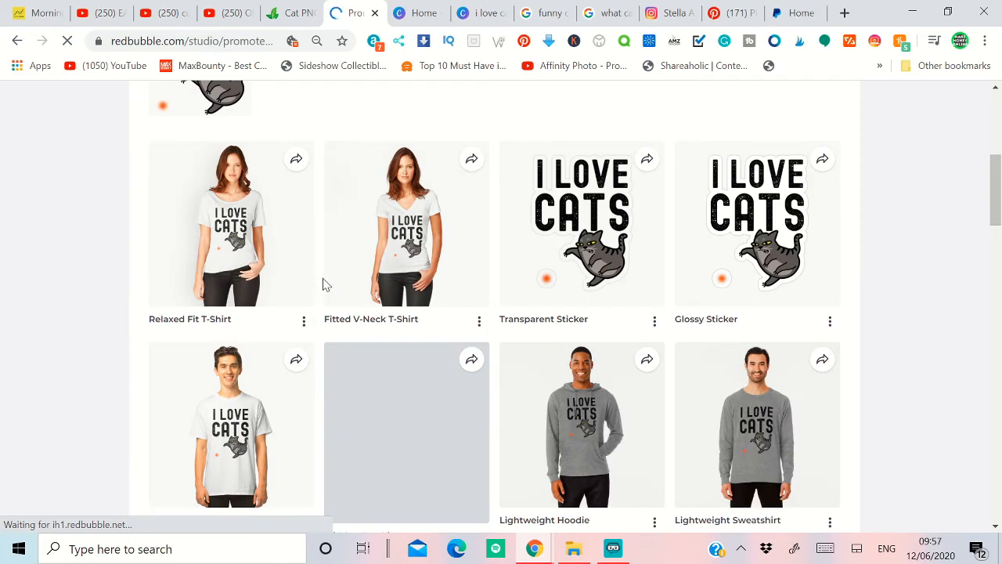
Look through the published "I love cats" products on the promote page and view the options for the Premium Scoop T-Shirt
{"action": "scroll", "coordinate": [645, 268], "scroll_direction": "down", "scroll_amount": 4}
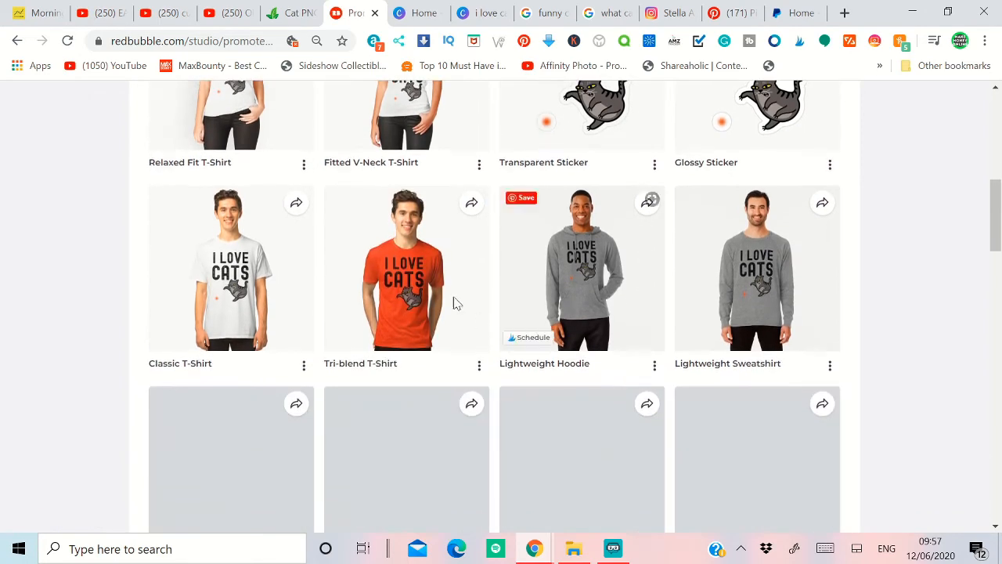
{"action": "scroll", "coordinate": [653, 194], "scroll_direction": "down", "scroll_amount": 10}
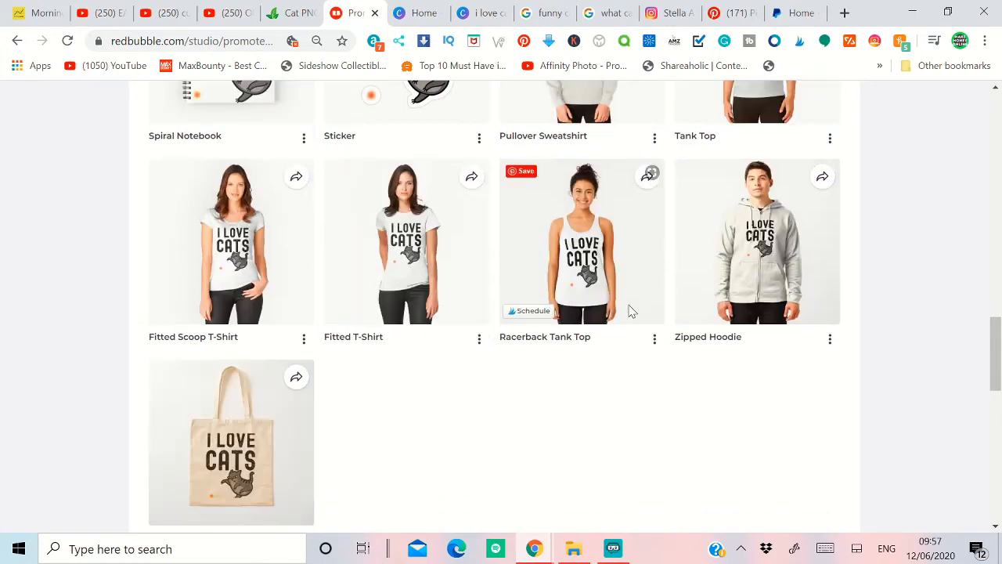
{"action": "scroll", "coordinate": [399, 452], "scroll_direction": "up", "scroll_amount": 2}
{"action": "scroll", "coordinate": [395, 447], "scroll_direction": "up", "scroll_amount": 2}
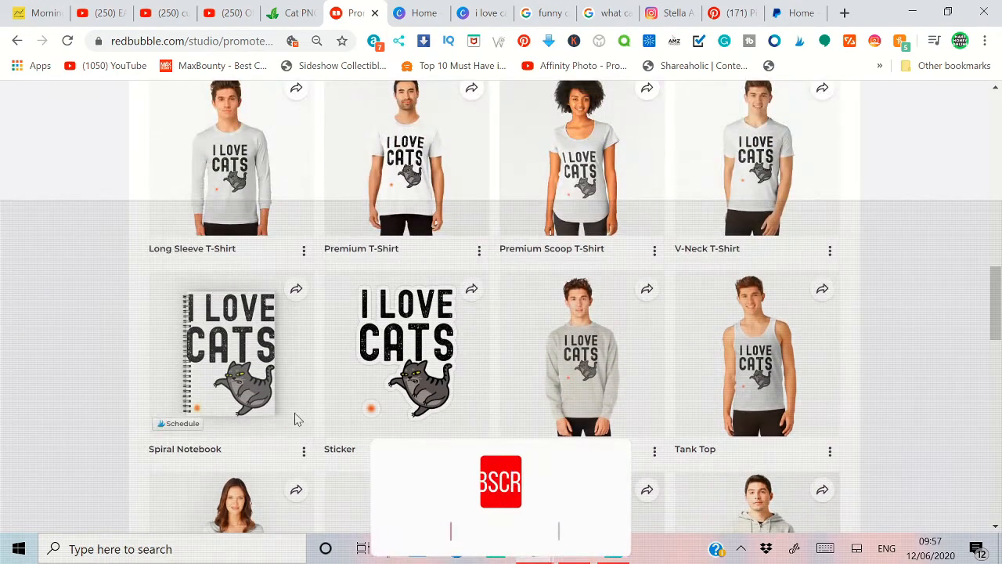
{"action": "scroll", "coordinate": [413, 423], "scroll_direction": "up", "scroll_amount": 2}
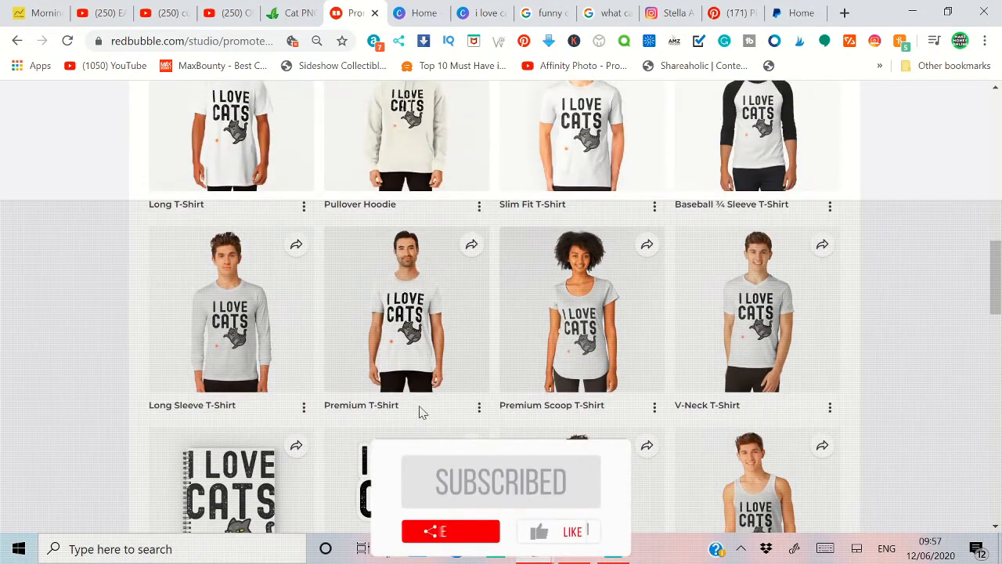
{"action": "left_click", "coordinate": [655, 407]}
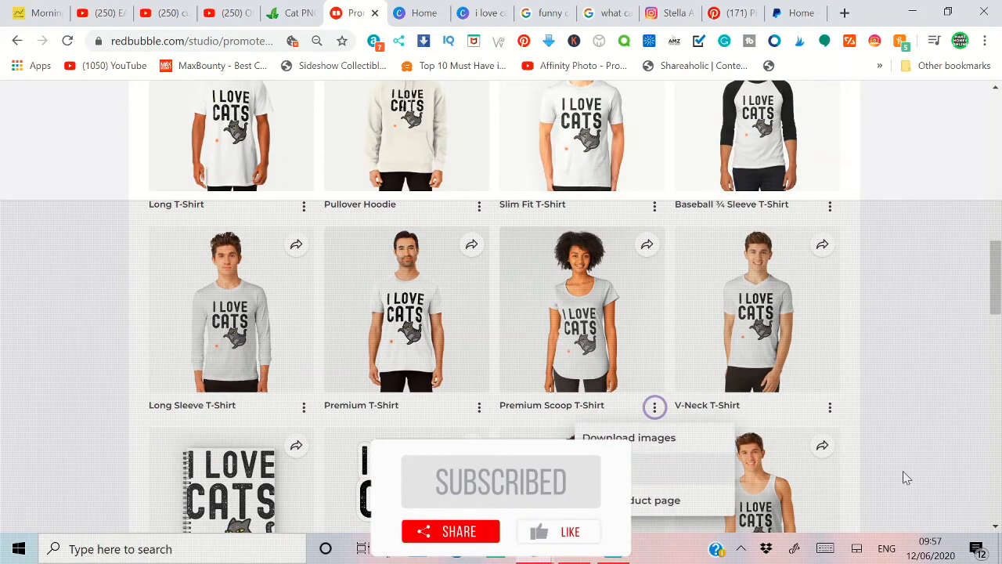
{"action": "left_click", "coordinate": [941, 398]}
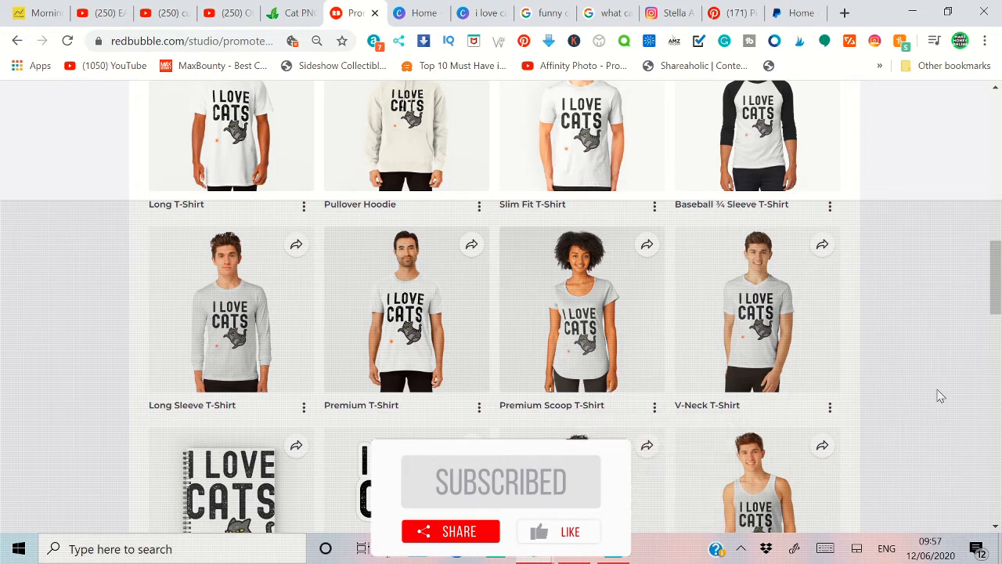
Switch to Instagram, look over the account's own profile and posts, and return to the "cat" account page
{"action": "left_click", "coordinate": [666, 13]}
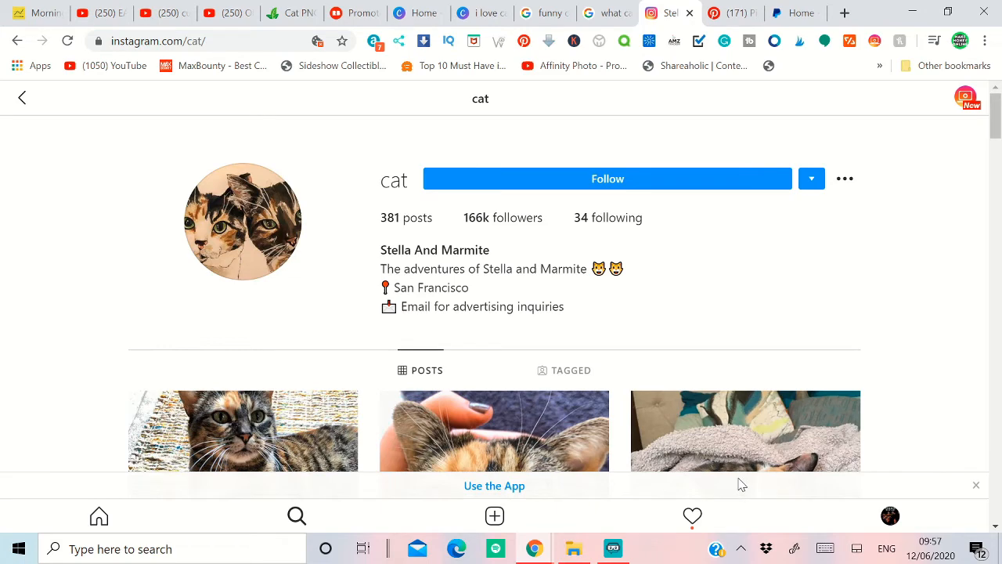
{"action": "left_click", "coordinate": [891, 517]}
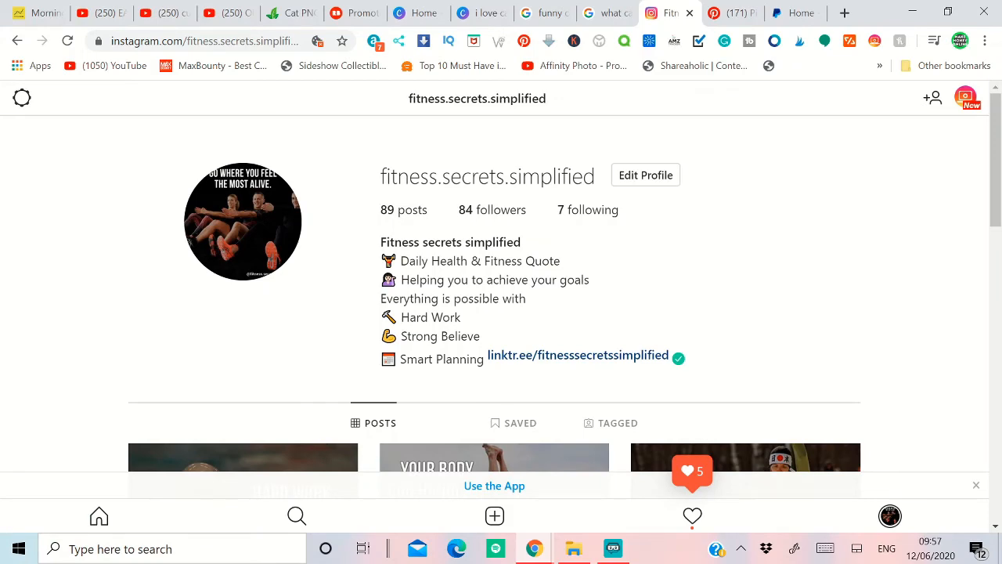
{"action": "scroll", "coordinate": [9, 130], "scroll_direction": "down", "scroll_amount": 4}
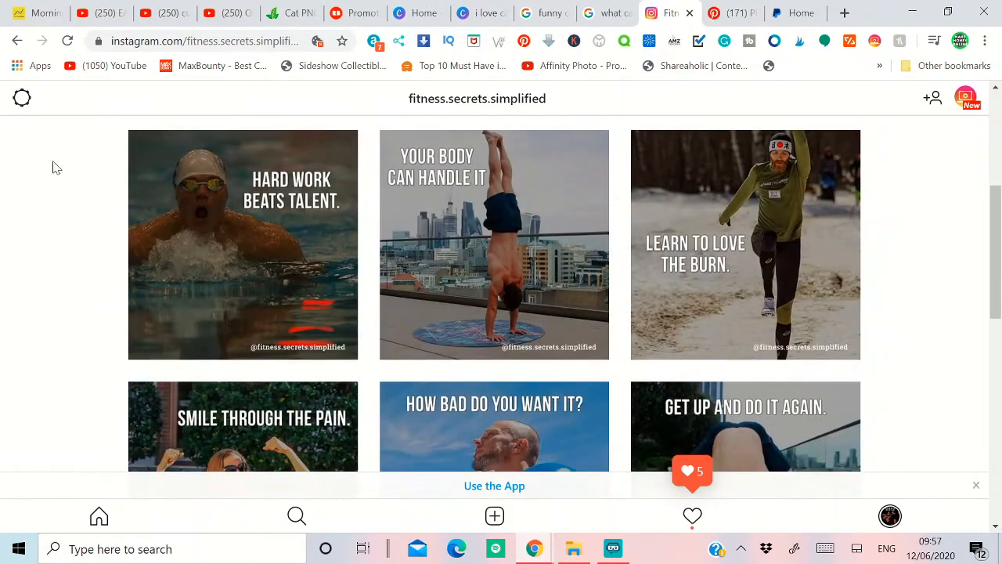
{"action": "scroll", "coordinate": [55, 168], "scroll_direction": "up", "scroll_amount": 5}
{"action": "left_click", "coordinate": [17, 41]}
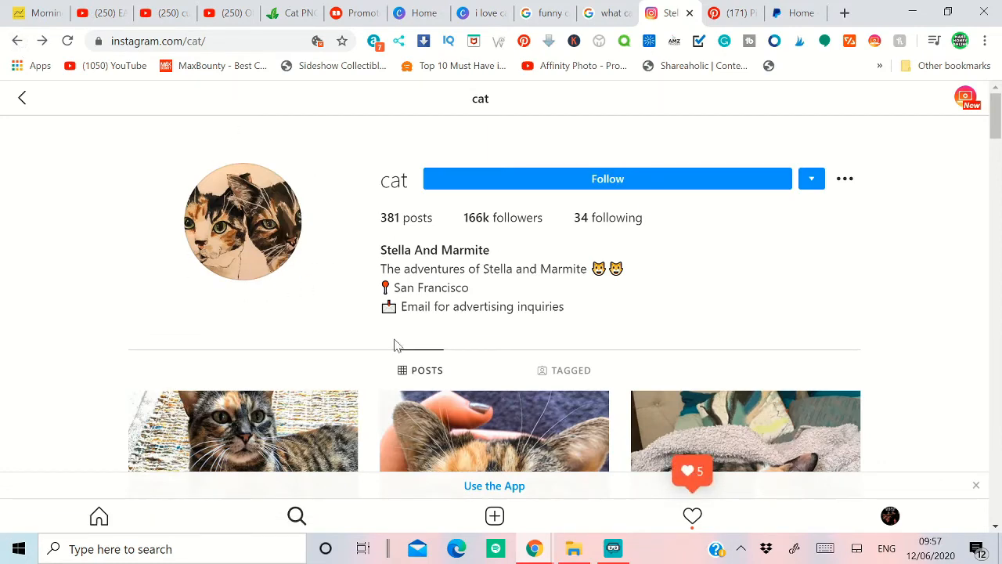
Browse the posts of the "cat" Instagram account, check back on the Redbubble products, and return to Instagram
{"action": "scroll", "coordinate": [394, 345], "scroll_direction": "down", "scroll_amount": 15}
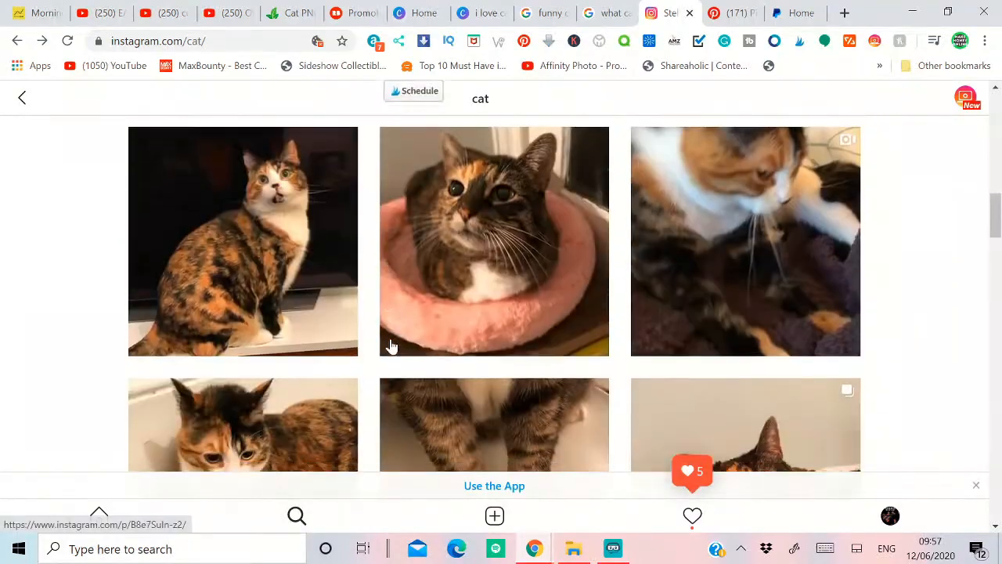
{"action": "scroll", "coordinate": [391, 346], "scroll_direction": "down", "scroll_amount": 6}
{"action": "scroll", "coordinate": [392, 346], "scroll_direction": "up", "scroll_amount": 5}
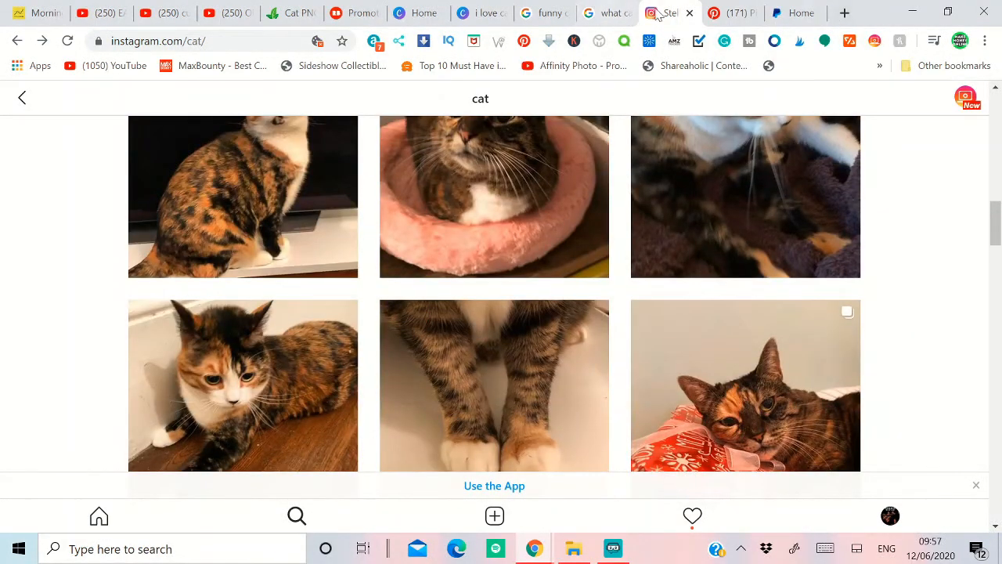
{"action": "left_click", "coordinate": [356, 13]}
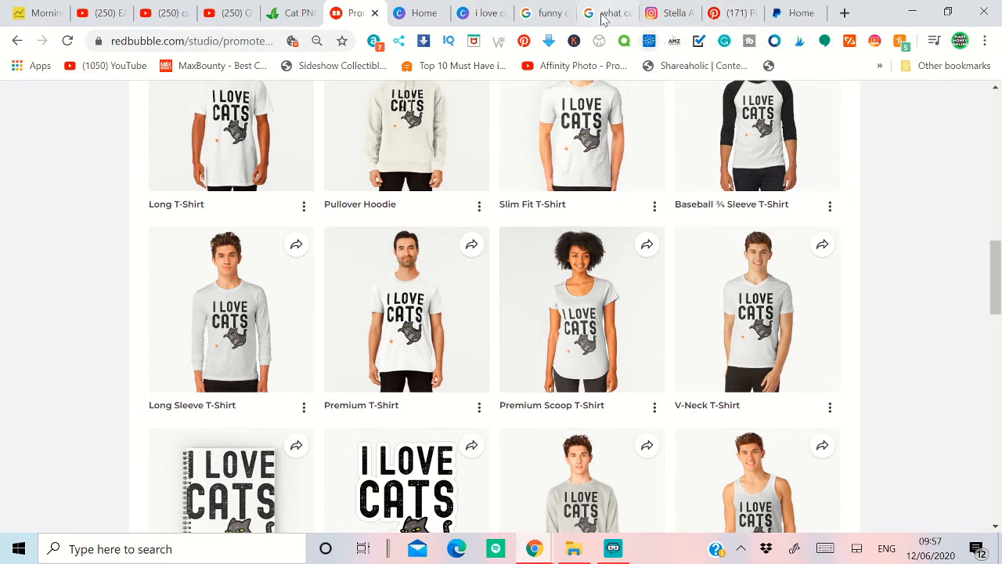
{"action": "left_click", "coordinate": [658, 14]}
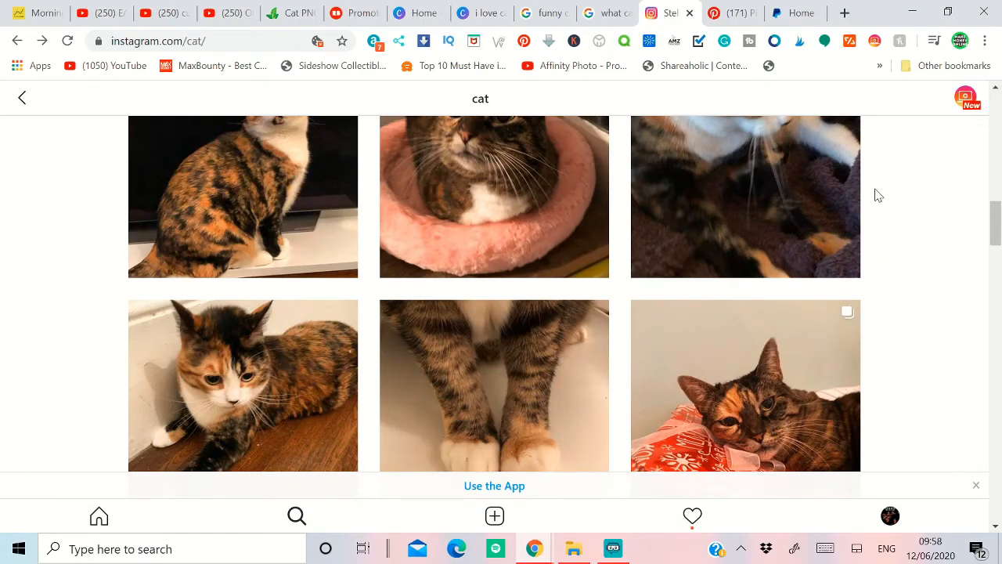
Examine several individual cat photo posts for their likes and comments, and return to the top of the "cat" profile
{"action": "scroll", "coordinate": [874, 201], "scroll_direction": "down", "scroll_amount": 10}
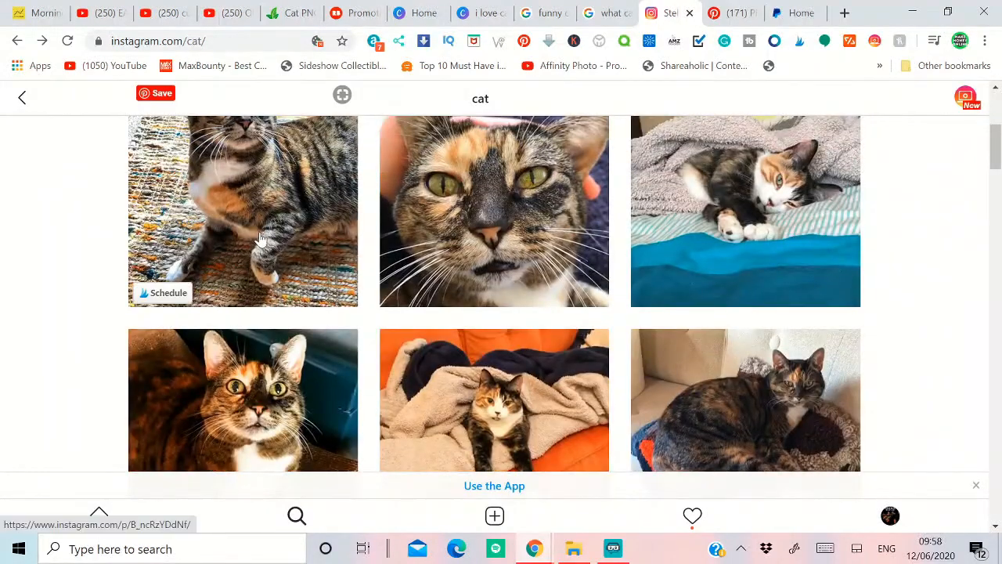
{"action": "left_click", "coordinate": [259, 239]}
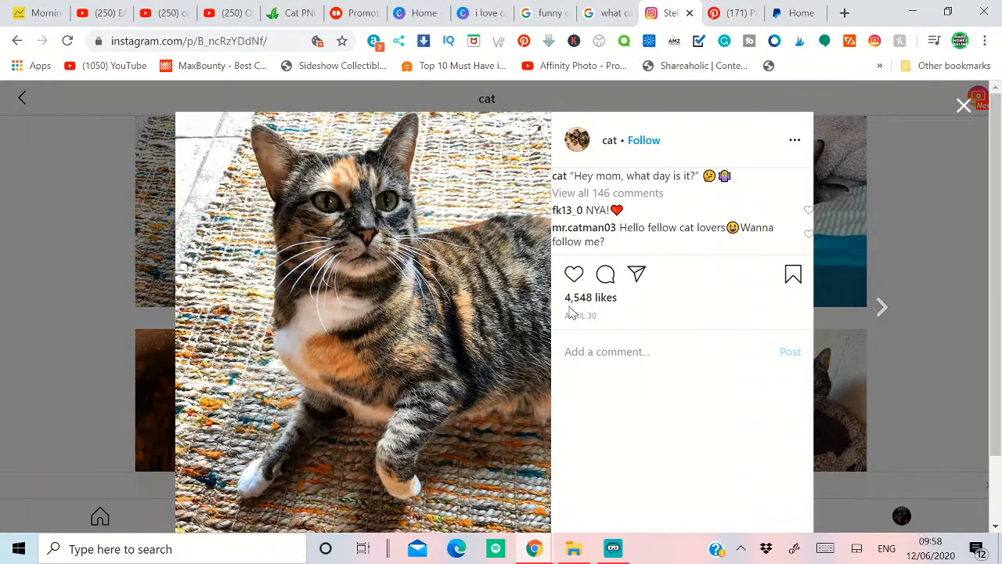
{"action": "left_click", "coordinate": [871, 315]}
{"action": "left_click", "coordinate": [789, 264]}
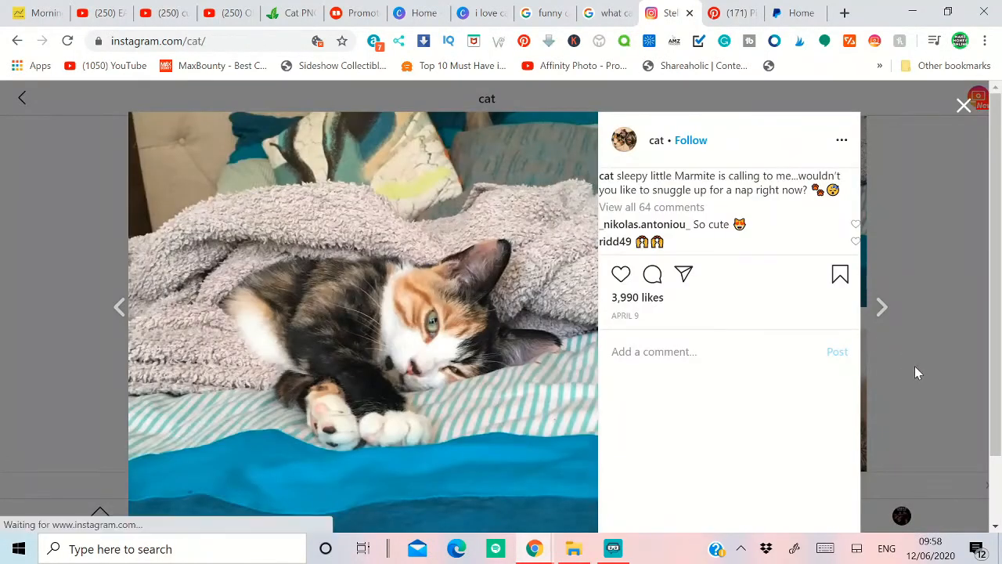
{"action": "left_click", "coordinate": [916, 372]}
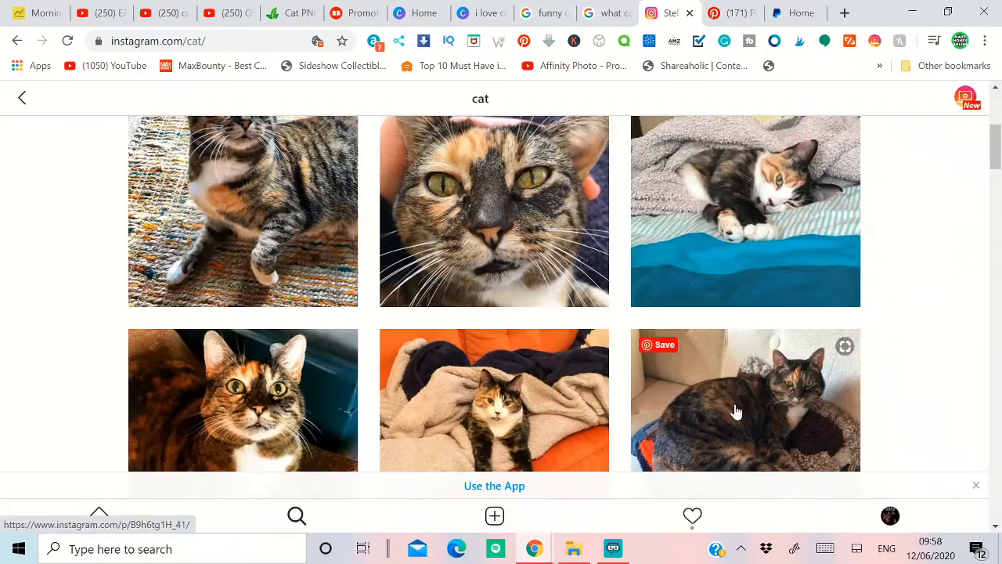
{"action": "left_click", "coordinate": [733, 410]}
{"action": "left_click", "coordinate": [966, 395]}
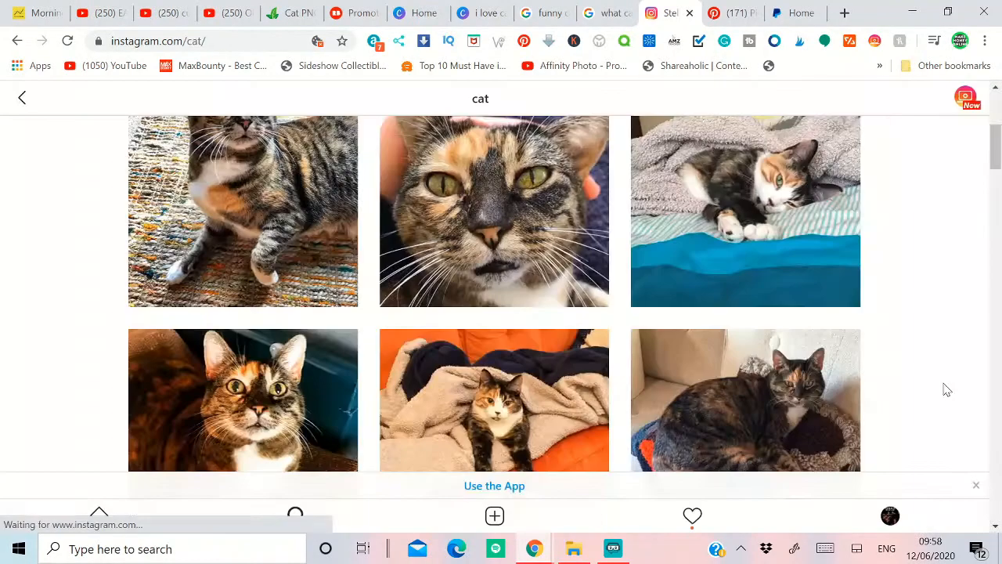
{"action": "scroll", "coordinate": [856, 335], "scroll_direction": "up", "scroll_amount": 2}
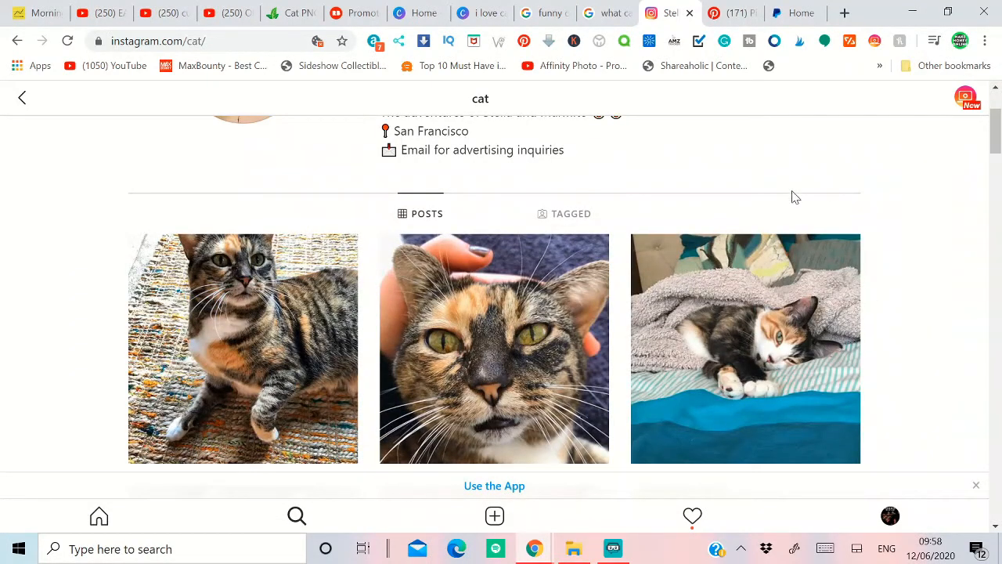
{"action": "scroll", "coordinate": [805, 279], "scroll_direction": "up", "scroll_amount": 2}
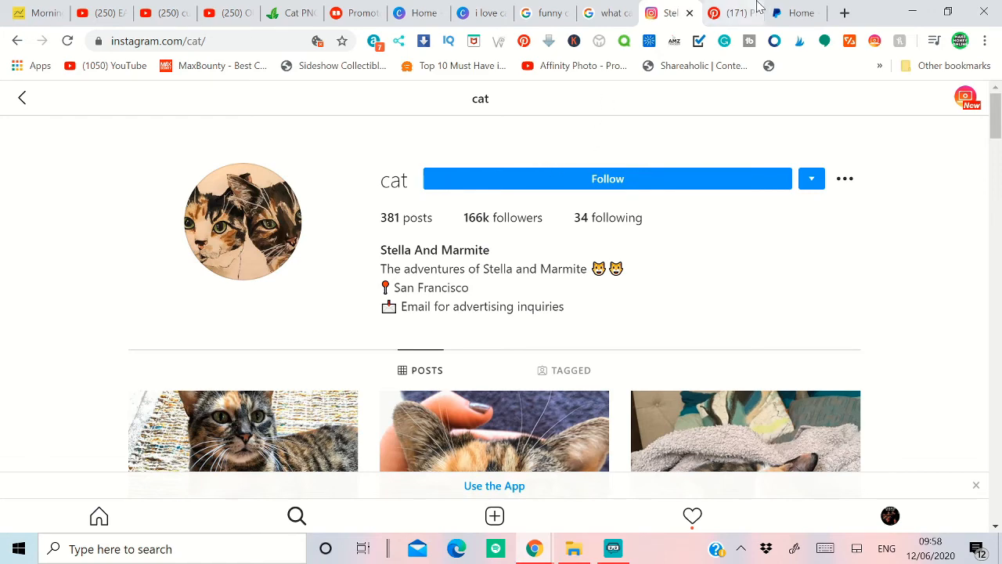
Switch to Pinterest, view the own account's options, and look over the CatTime profile from its featured boards back to the header
{"action": "left_click", "coordinate": [734, 13]}
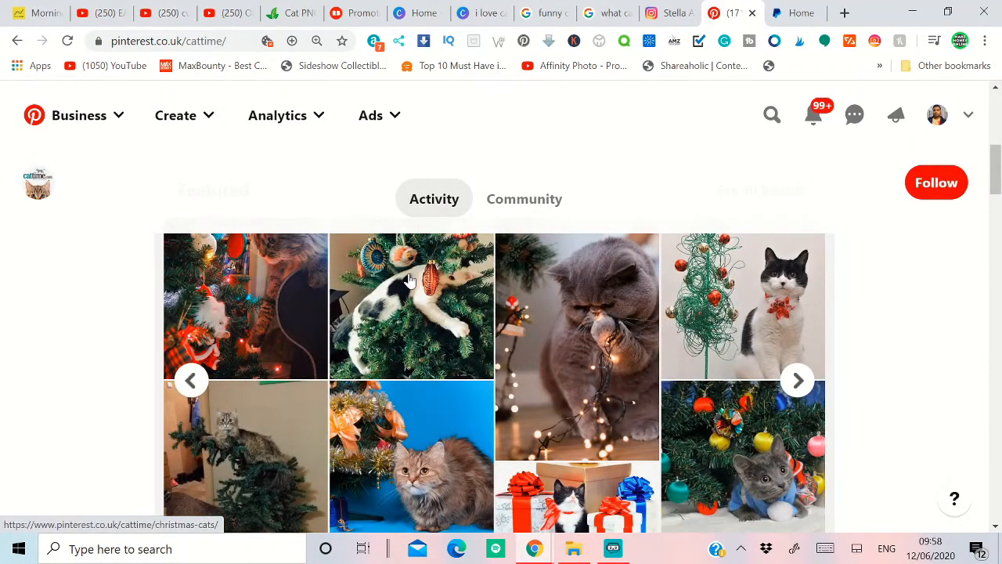
{"action": "left_click", "coordinate": [969, 115]}
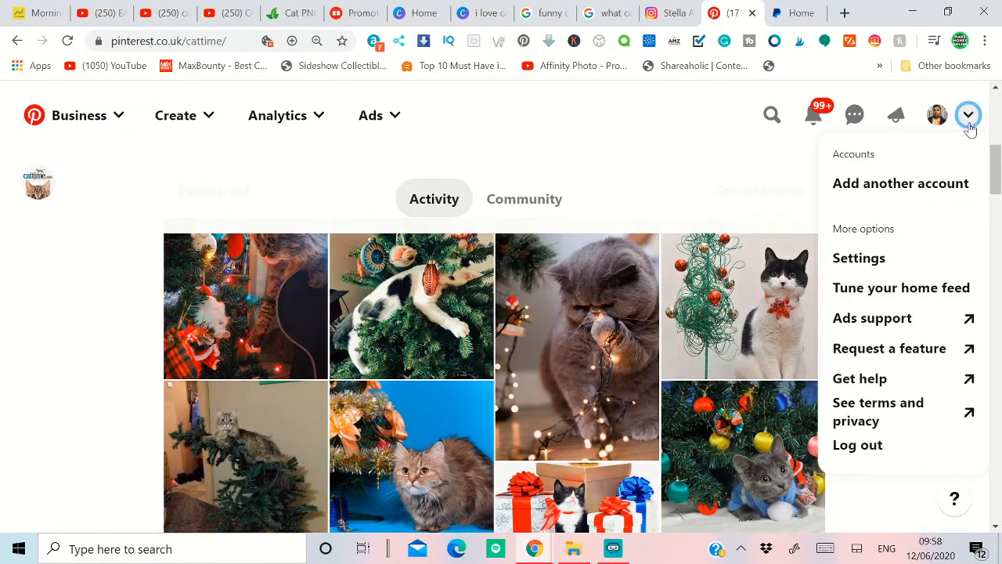
{"action": "left_click", "coordinate": [11, 395]}
{"action": "scroll", "coordinate": [180, 415], "scroll_direction": "down", "scroll_amount": 6}
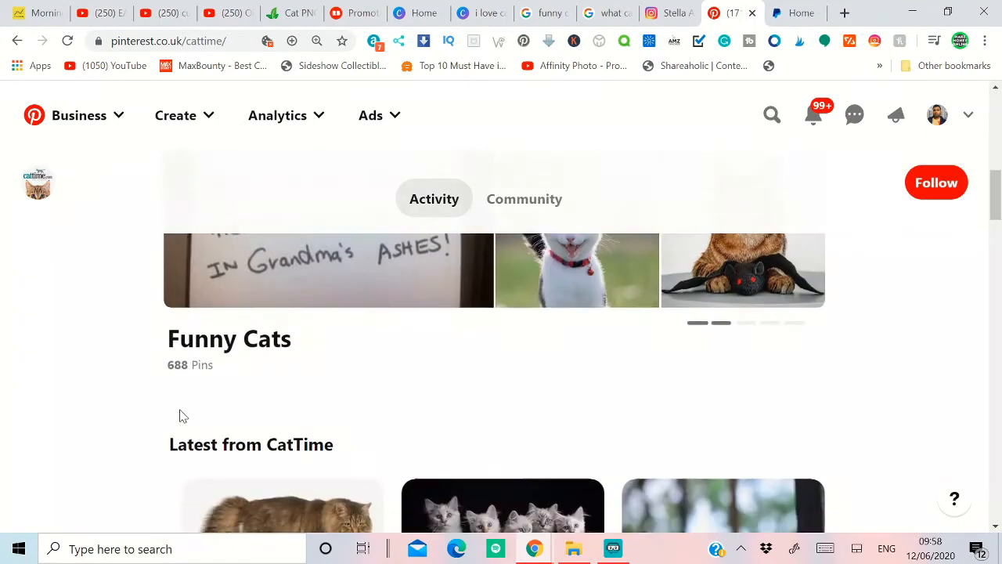
{"action": "scroll", "coordinate": [184, 414], "scroll_direction": "up", "scroll_amount": 8}
{"action": "scroll", "coordinate": [181, 416], "scroll_direction": "up", "scroll_amount": 5}
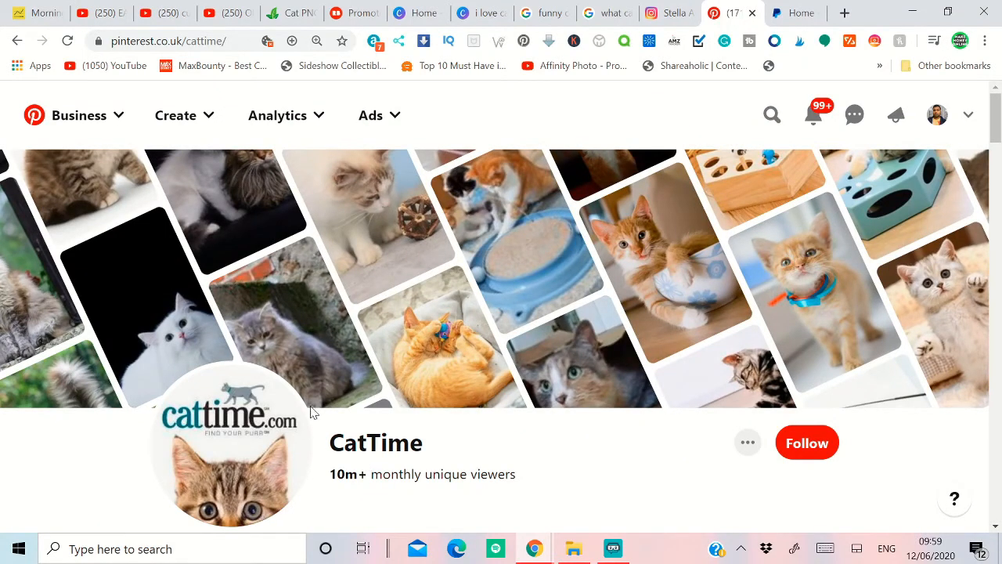
Look through CatTime's profile description, featured boards and latest cat pins
{"action": "scroll", "coordinate": [313, 439], "scroll_direction": "down", "scroll_amount": 2}
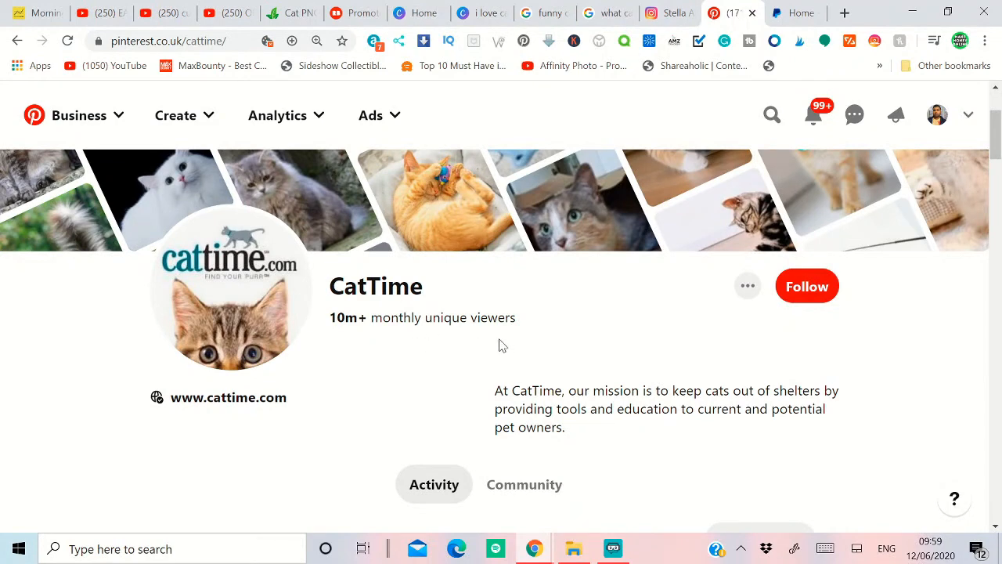
{"action": "scroll", "coordinate": [499, 348], "scroll_direction": "down", "scroll_amount": 3}
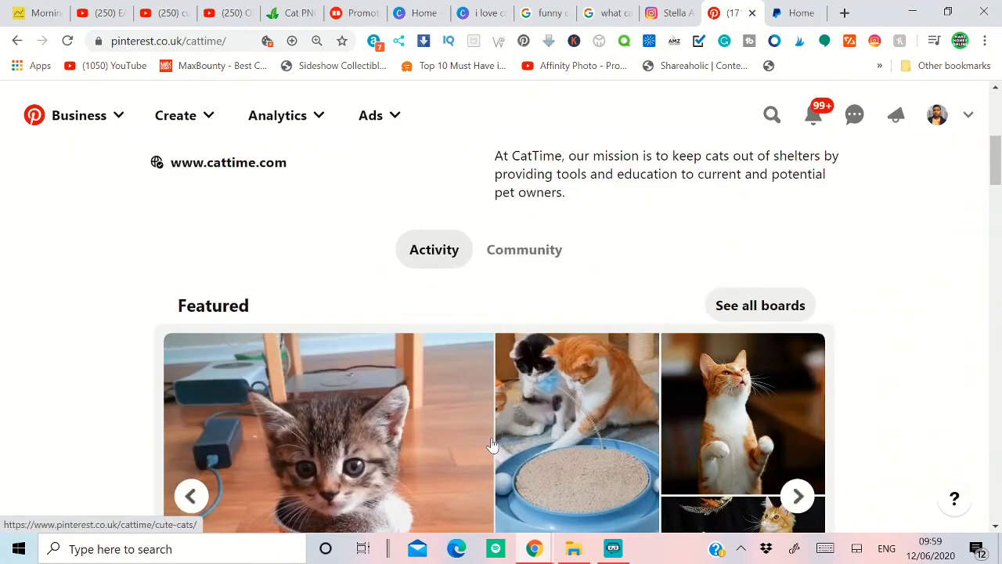
{"action": "scroll", "coordinate": [492, 445], "scroll_direction": "down", "scroll_amount": 8}
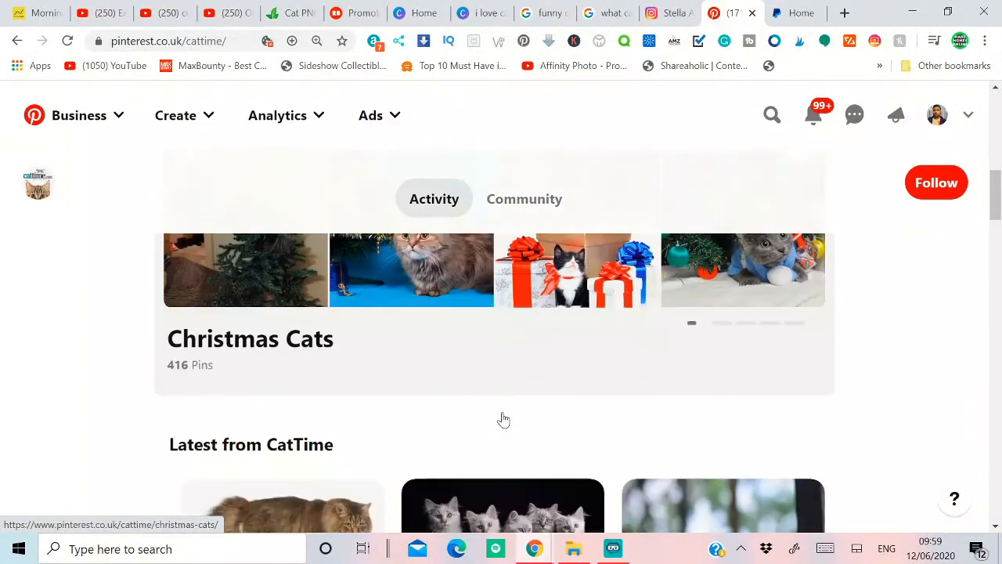
{"action": "scroll", "coordinate": [503, 419], "scroll_direction": "down", "scroll_amount": 2}
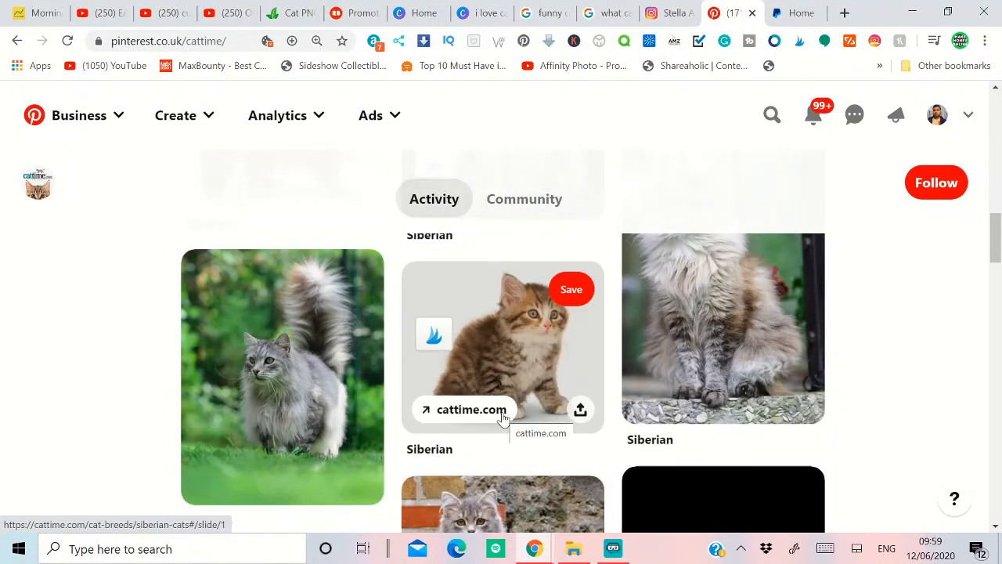
Switch to Canva and search the available design types for "pin"
{"action": "left_click", "coordinate": [419, 13]}
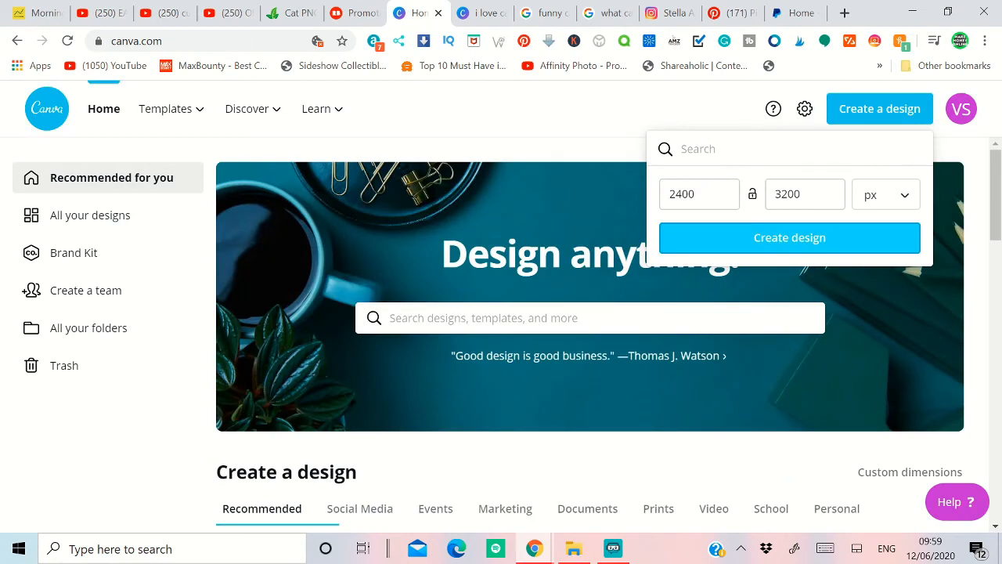
{"action": "left_click", "coordinate": [856, 112]}
{"action": "left_click", "coordinate": [878, 116]}
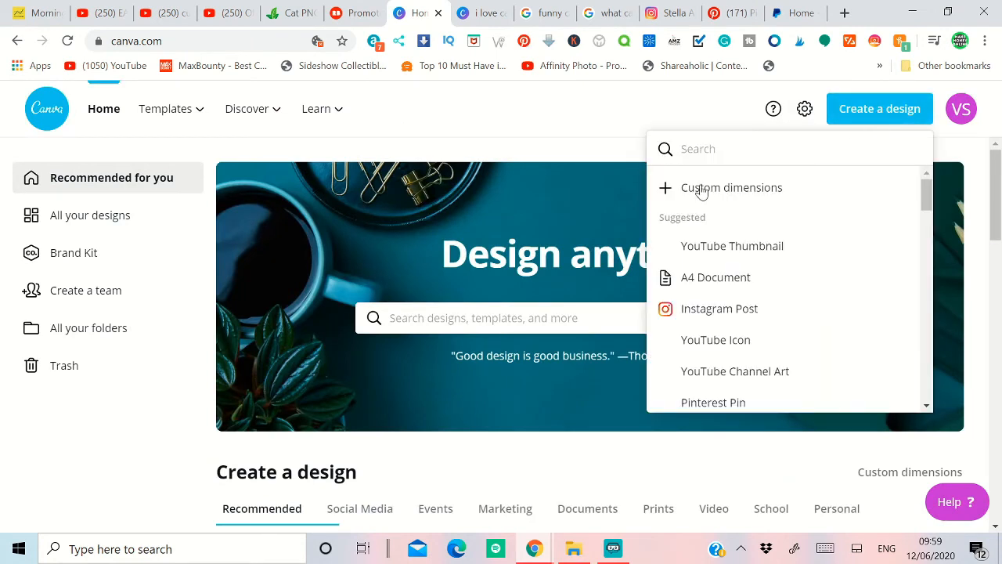
{"action": "type", "text": "pin"}
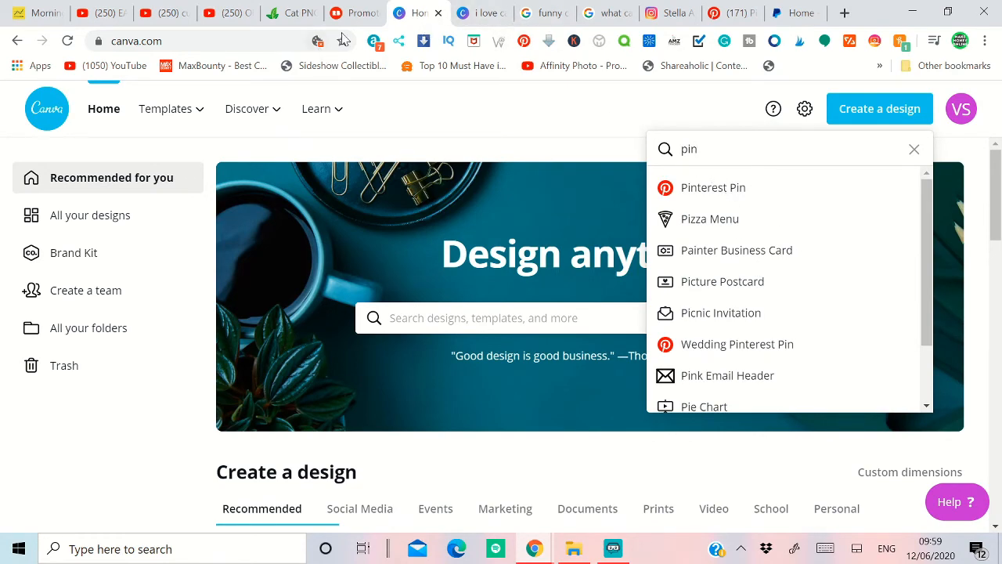
Revisit the Redbubble products and the YouTube, Instagram and Pinterest cat pages, and switch to the PayPal dashboard
{"action": "left_click", "coordinate": [356, 12]}
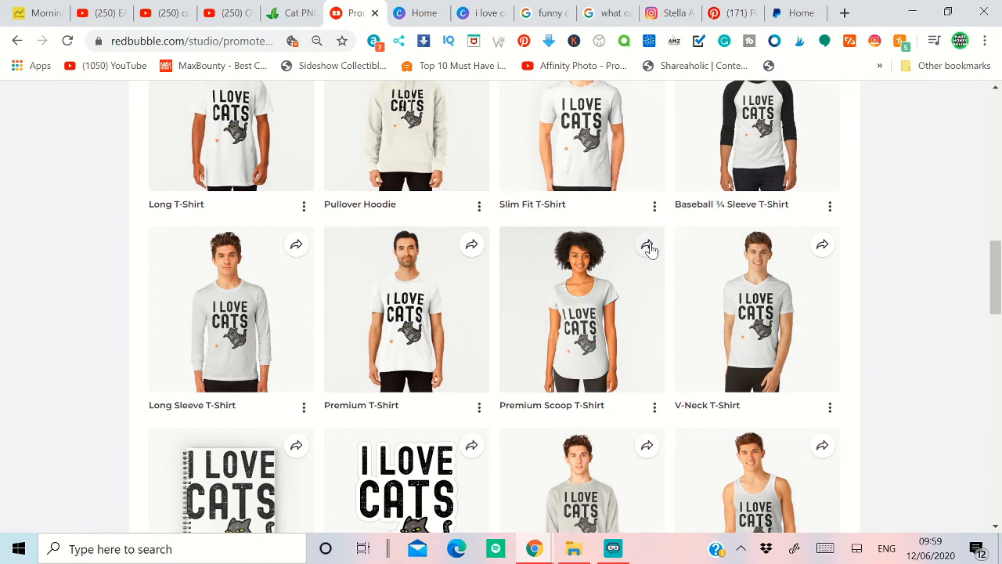
{"action": "mouse_move", "coordinate": [664, 269]}
{"action": "left_click", "coordinate": [233, 17]}
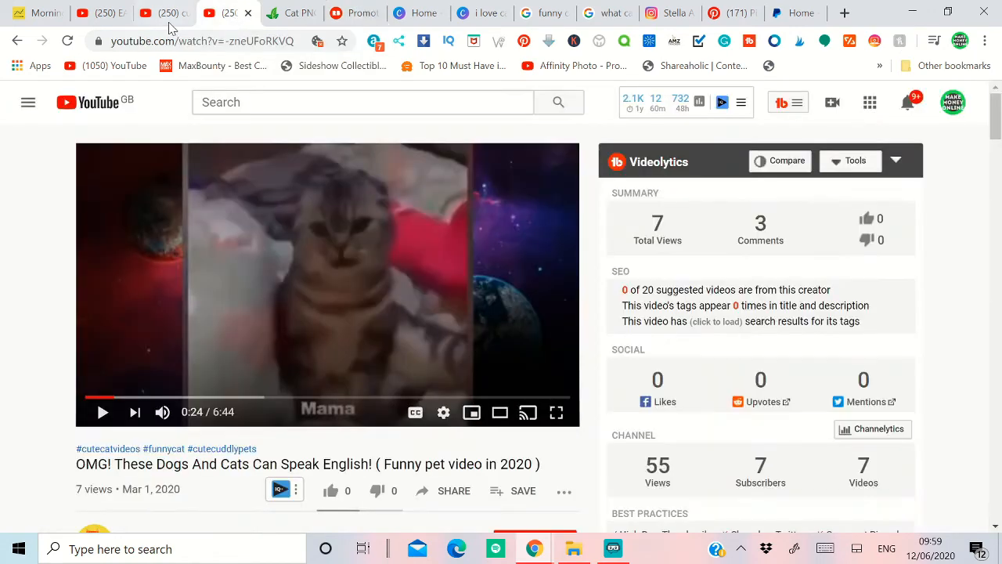
{"action": "left_click", "coordinate": [160, 16]}
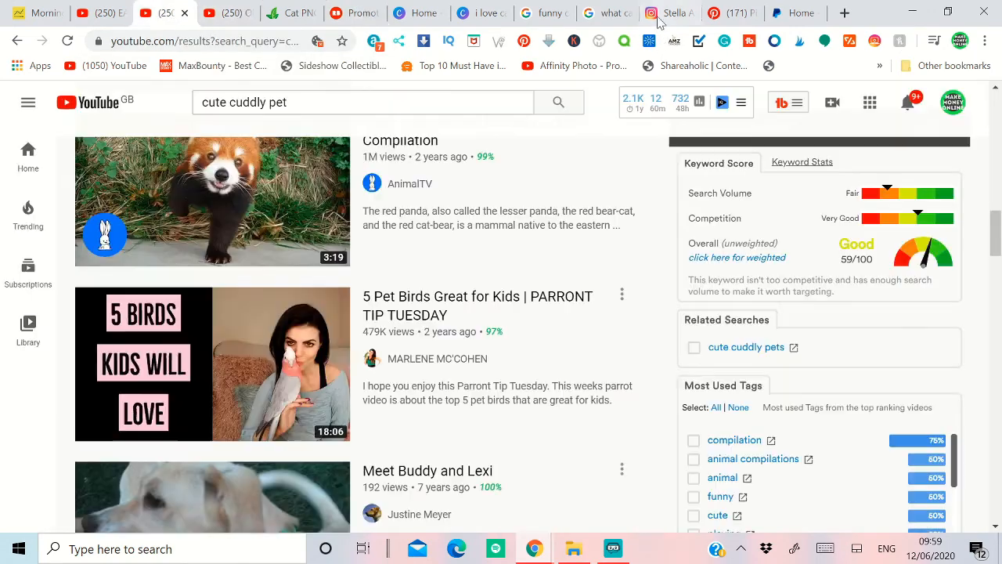
{"action": "left_click", "coordinate": [658, 17]}
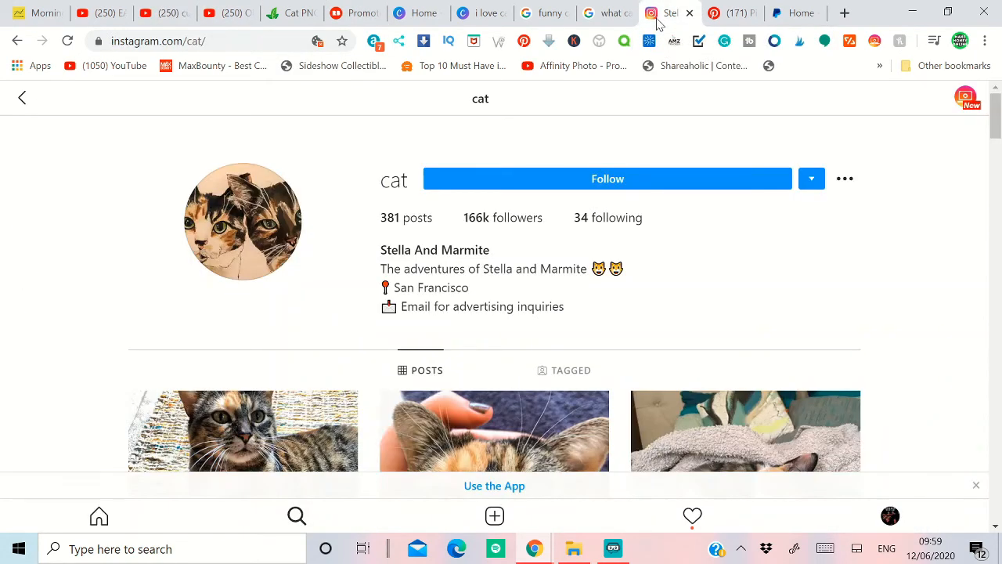
{"action": "left_click", "coordinate": [724, 19]}
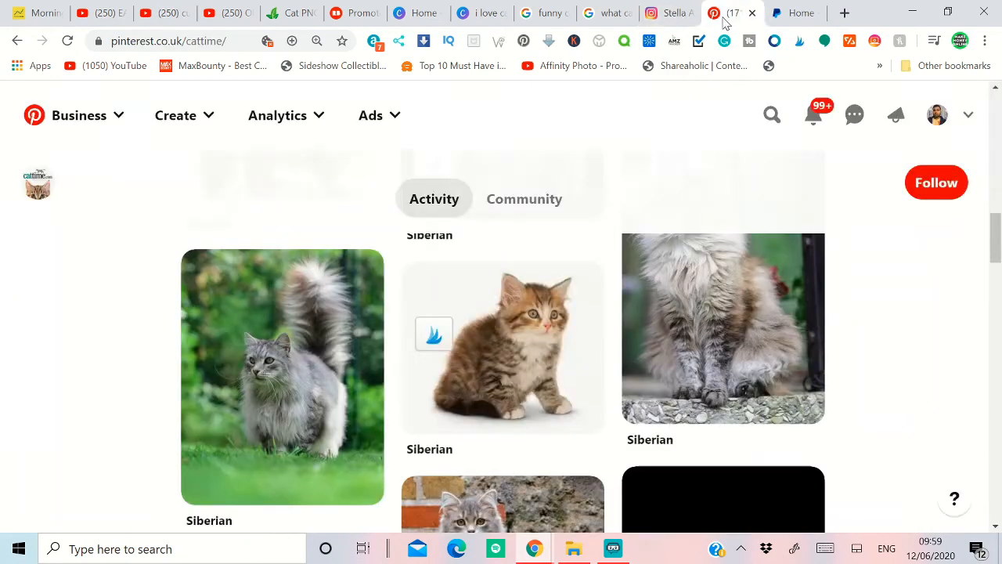
{"action": "left_click", "coordinate": [789, 19]}
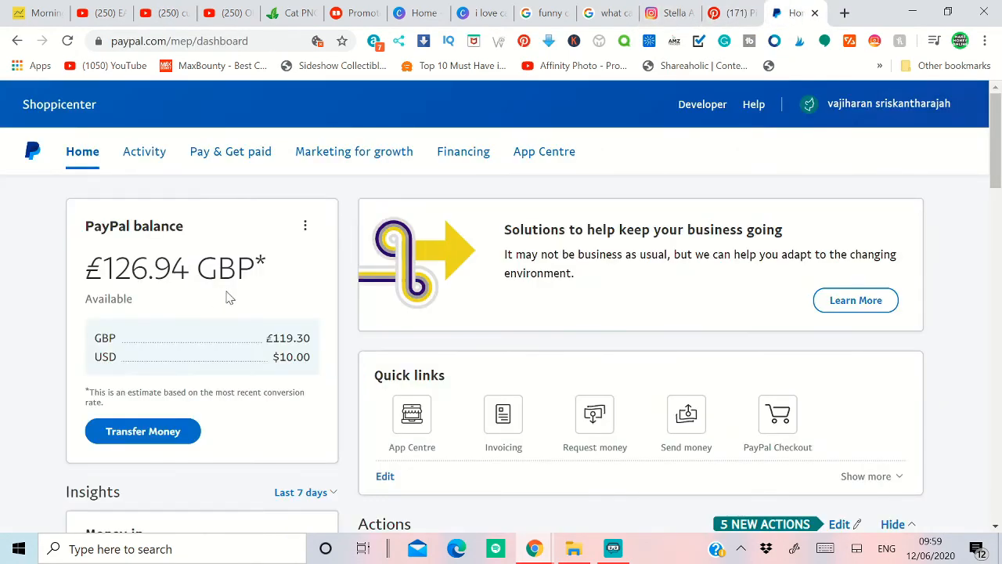